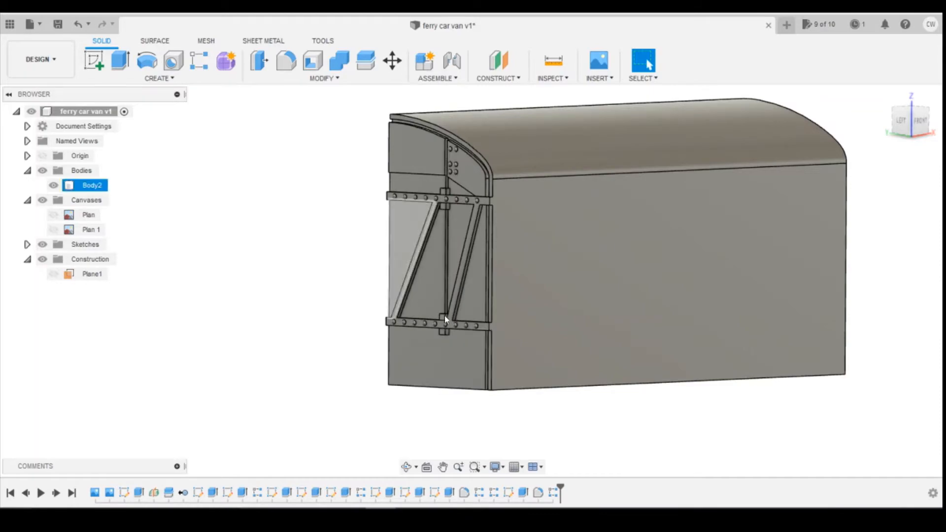
Switch to the Photos app and examine the reference photos for the framing on the van's end wall.
left_click(435, 493)
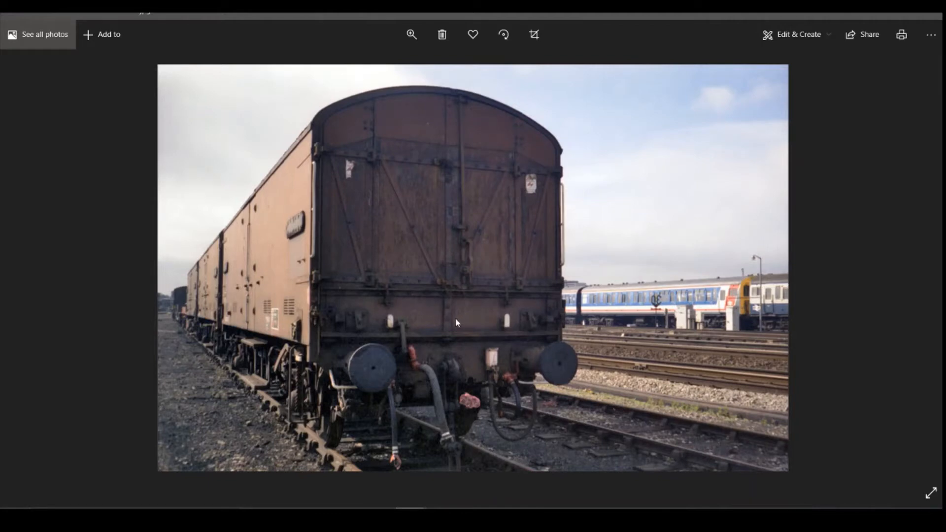
key("Right")
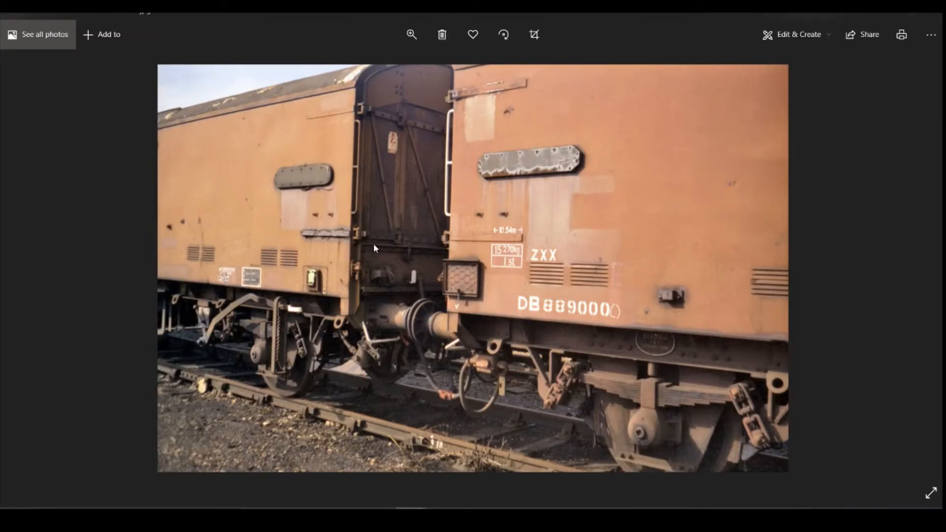
left_click(384, 516)
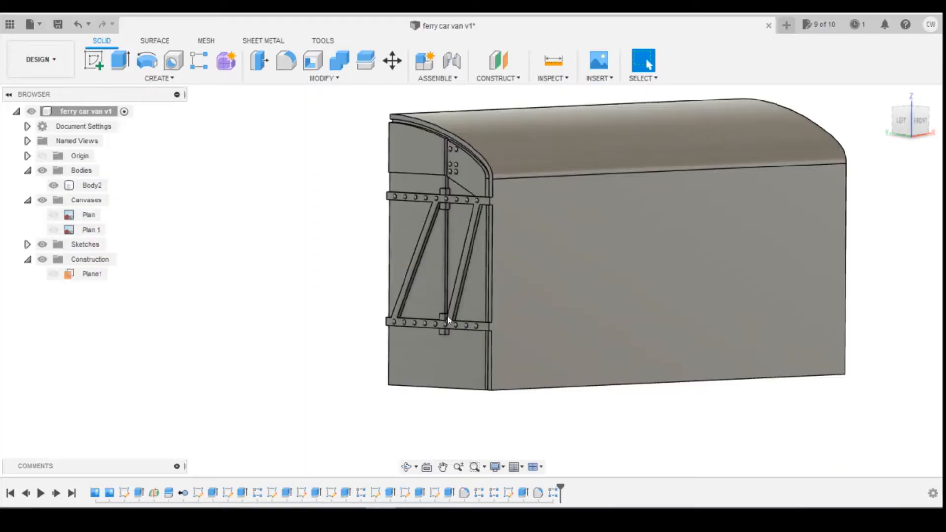
Show the Plan 1 canvas and start a sketch on the lower panel of the van's end, checking the reference photo.
left_click(55, 230)
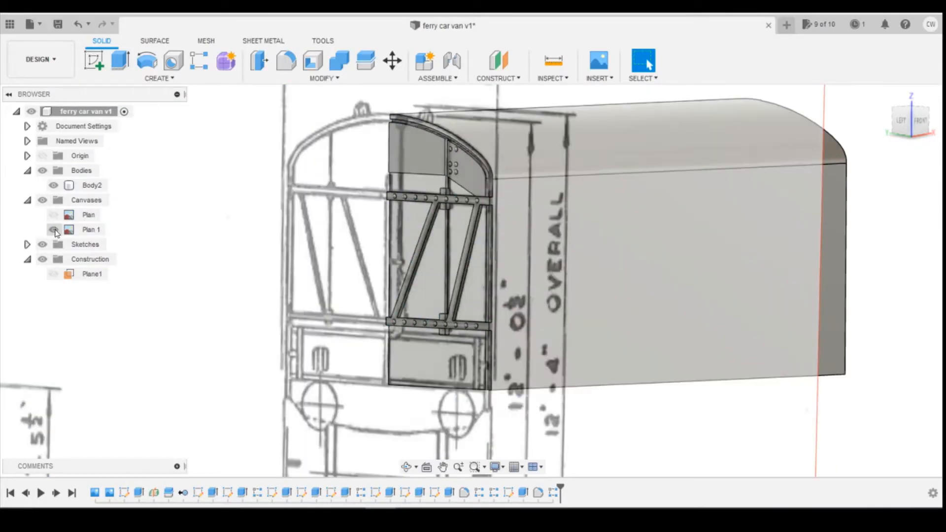
left_click(900, 120)
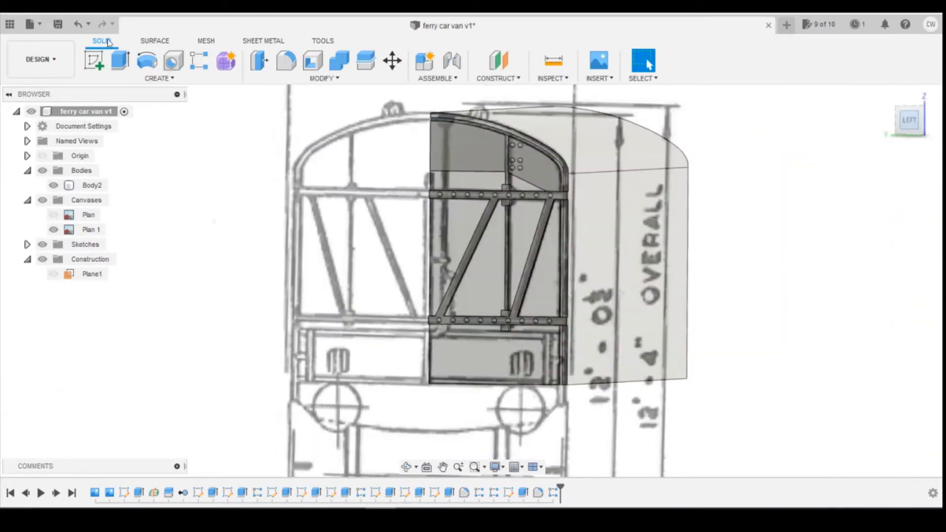
left_click(94, 60)
left_click(534, 353)
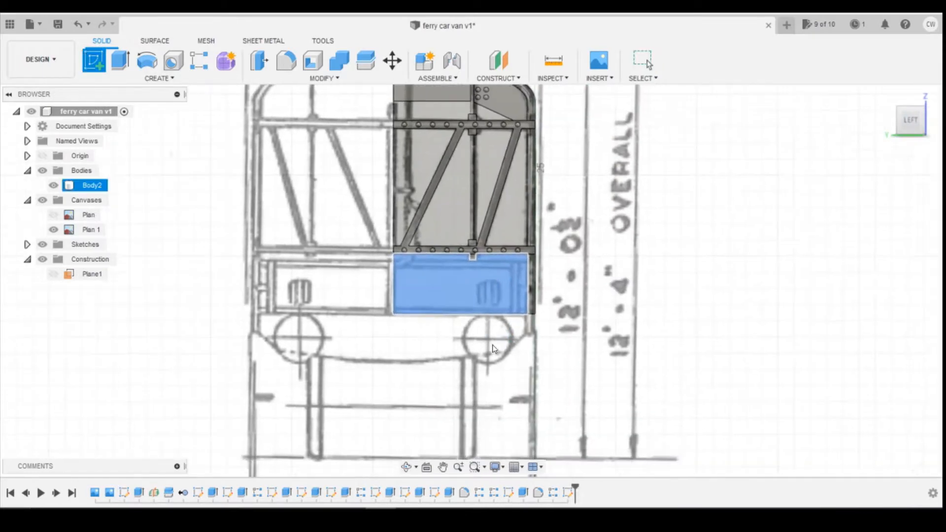
mouse_move(410, 516)
left_click(414, 442)
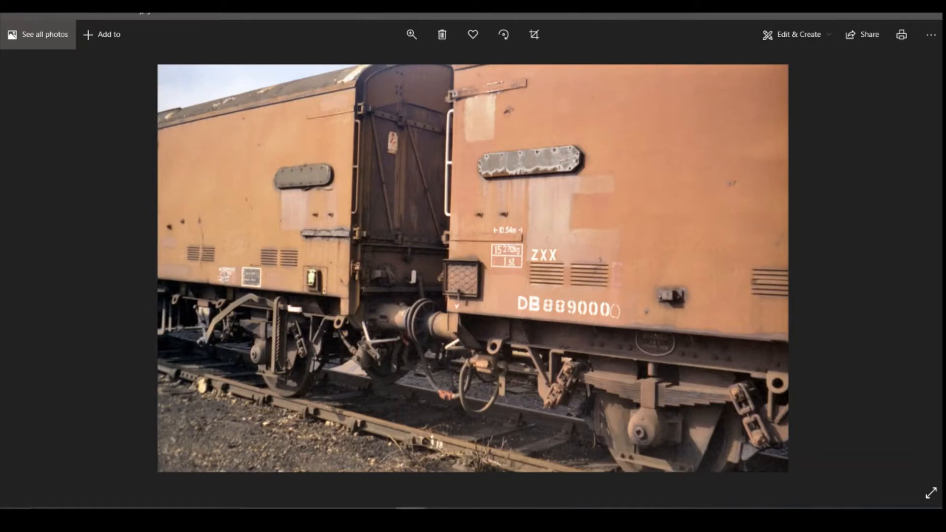
left_click(384, 515)
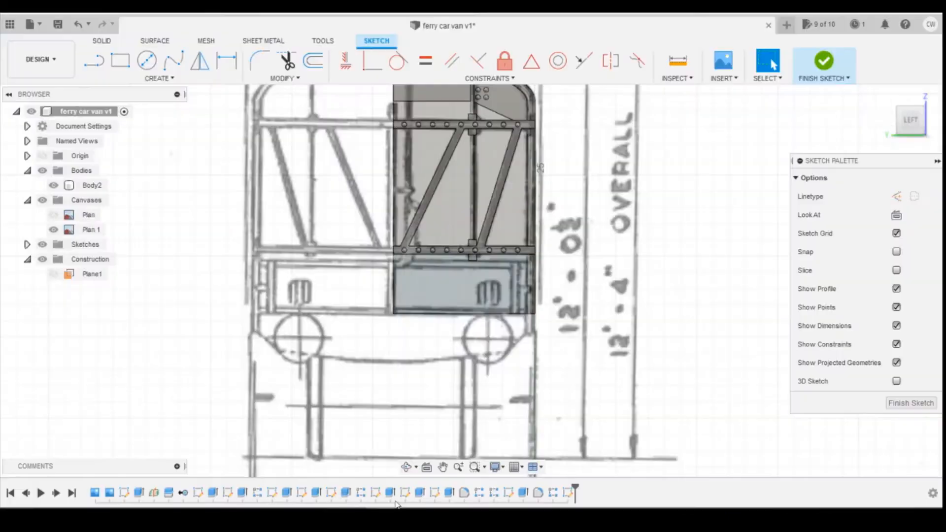
Sketch a thin rectangle about 8.25 mm long and 0.35 mm high across the lower end panel, just below the hinge plate.
left_click(120, 60)
scroll(480, 270, "up", 3)
scroll(480, 270, "up", 2)
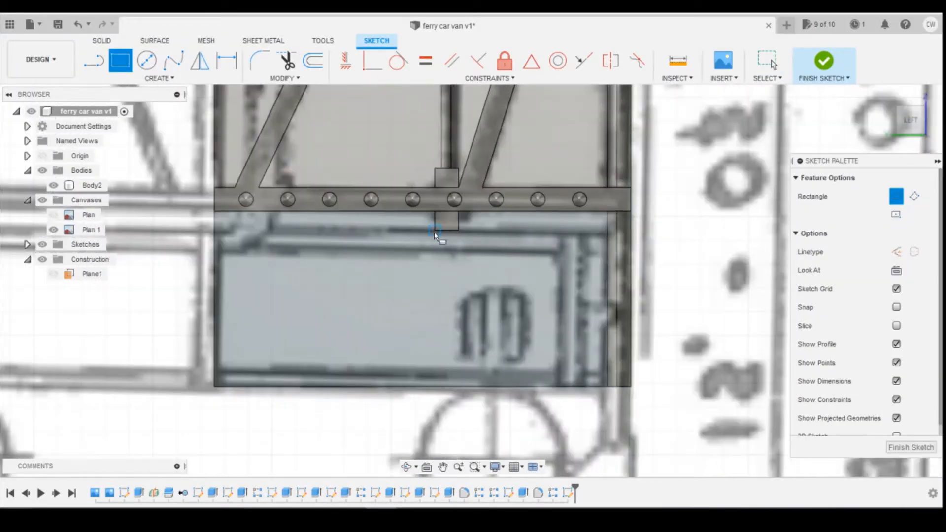
left_click(434, 231)
left_click(214, 228)
left_click(214, 237)
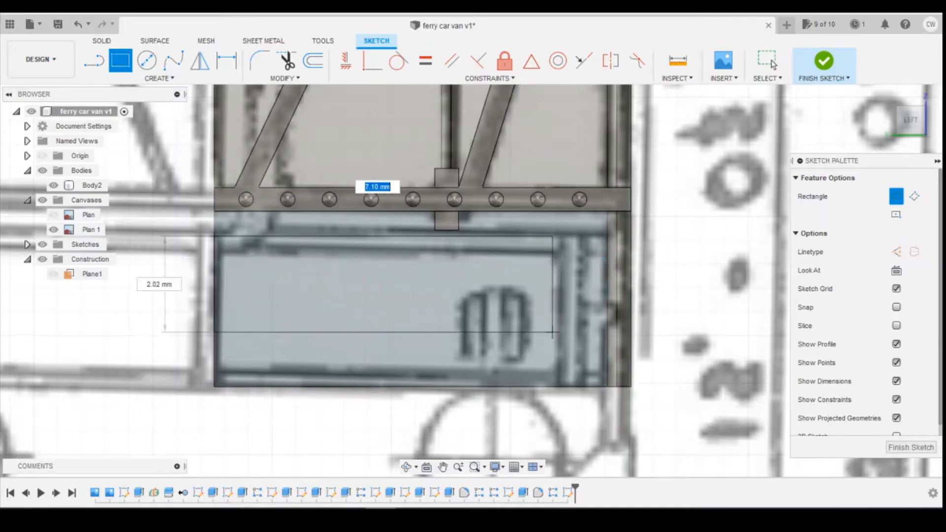
mouse_move(409, 507)
left_click(409, 463)
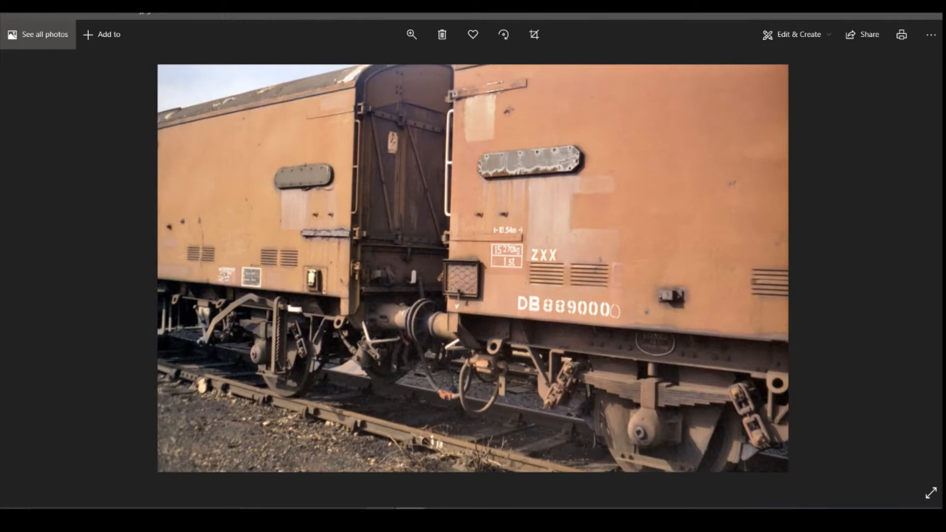
mouse_move(380, 508)
left_click(380, 468)
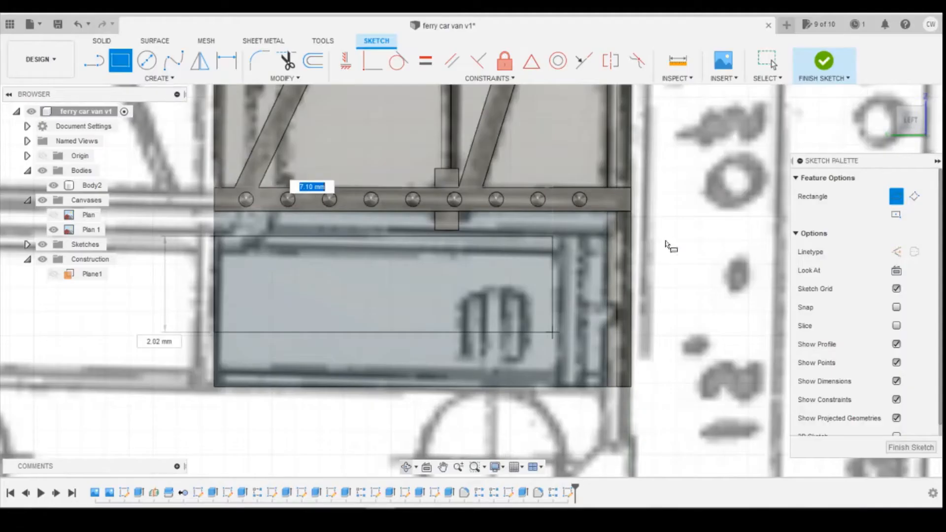
left_click(608, 255)
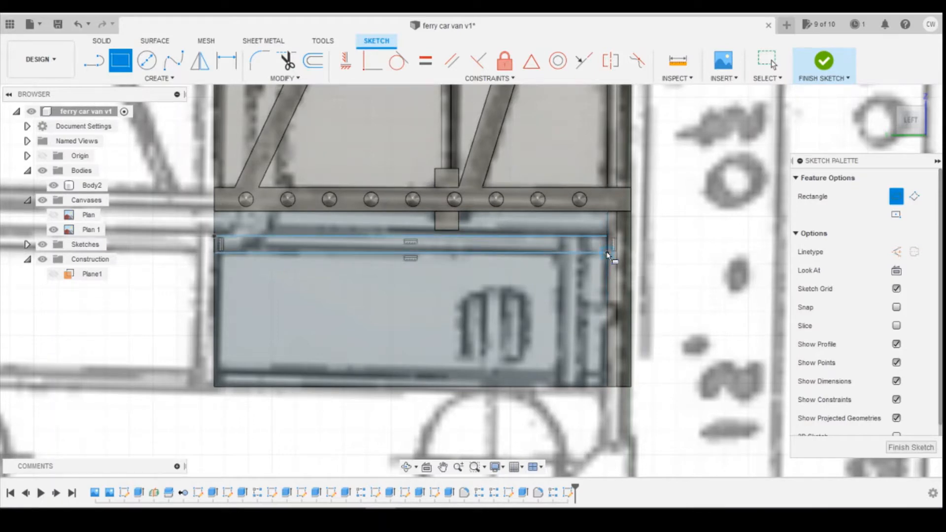
Dimension the rectangle's height and set it to 0.5 mm.
key("o")
left_click(366, 235)
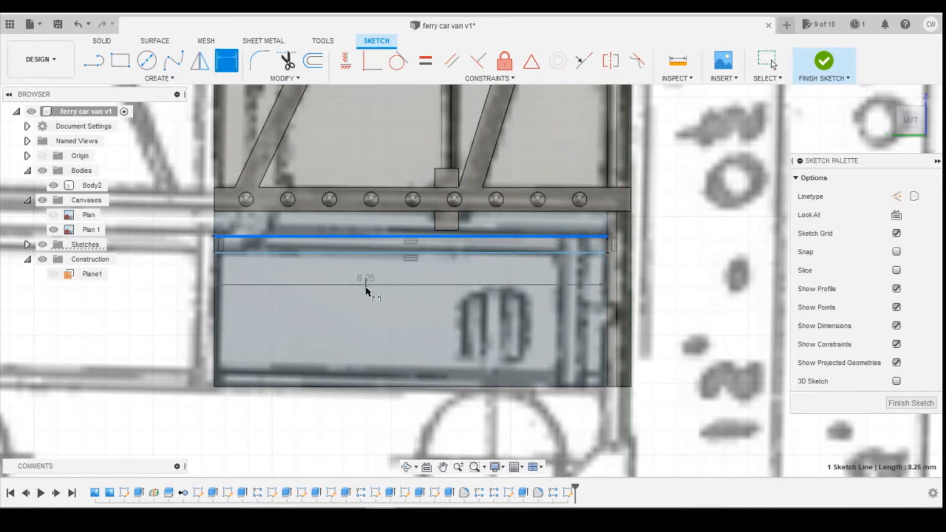
left_click(366, 295)
left_click(584, 274)
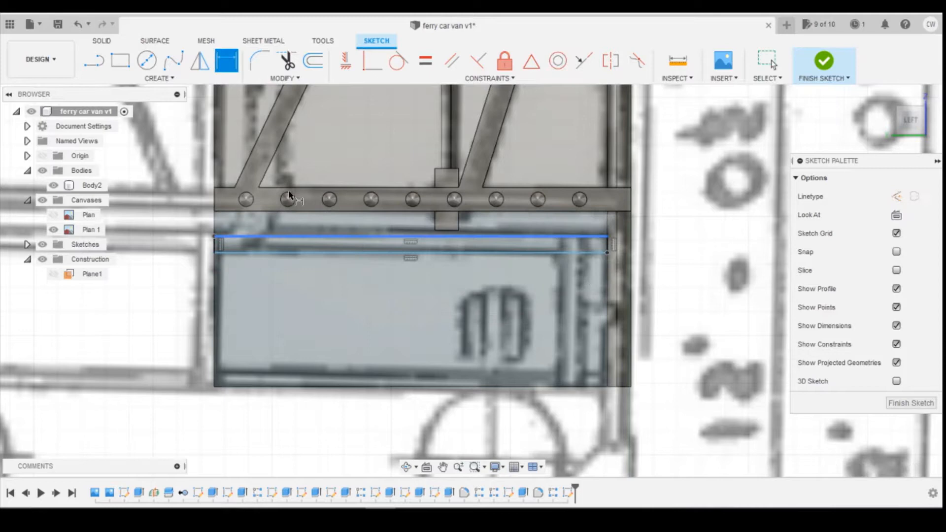
left_click(289, 236)
left_click(289, 252)
left_click(176, 241)
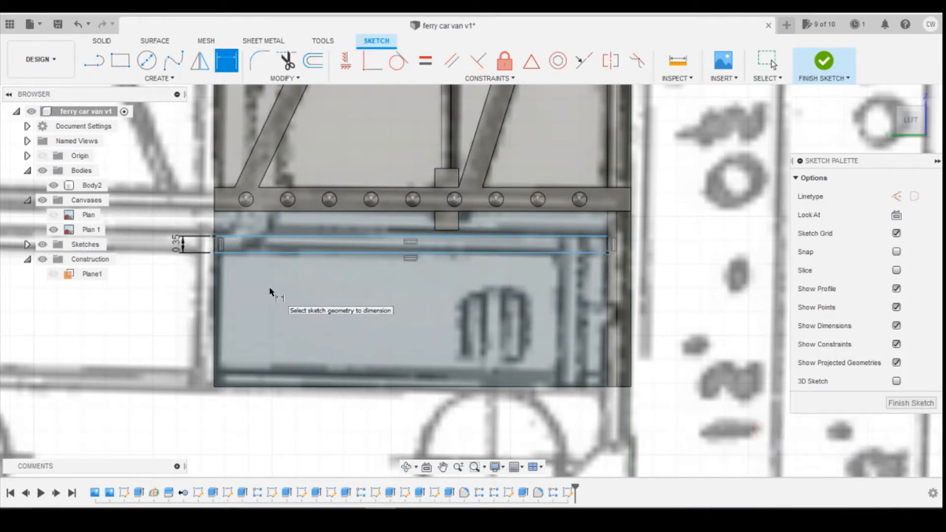
double_click(178, 242)
type("0")
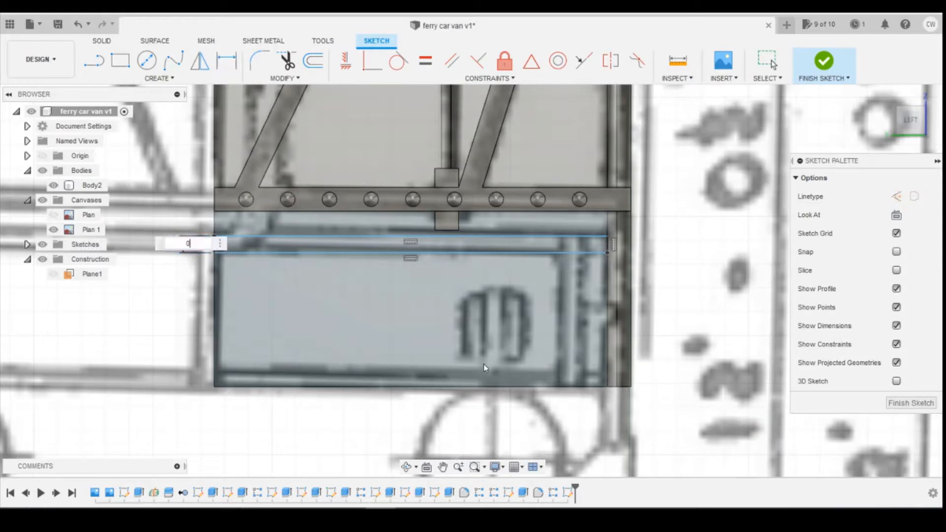
type(".5")
key("Return")
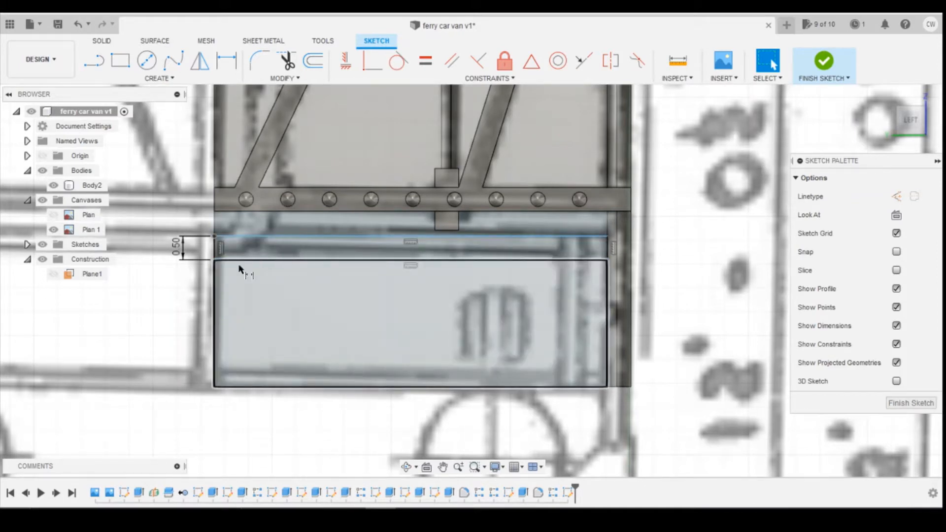
Set the distance from the rectangle's lower edge to the bottom of the end panel to 2.75 mm.
key("d")
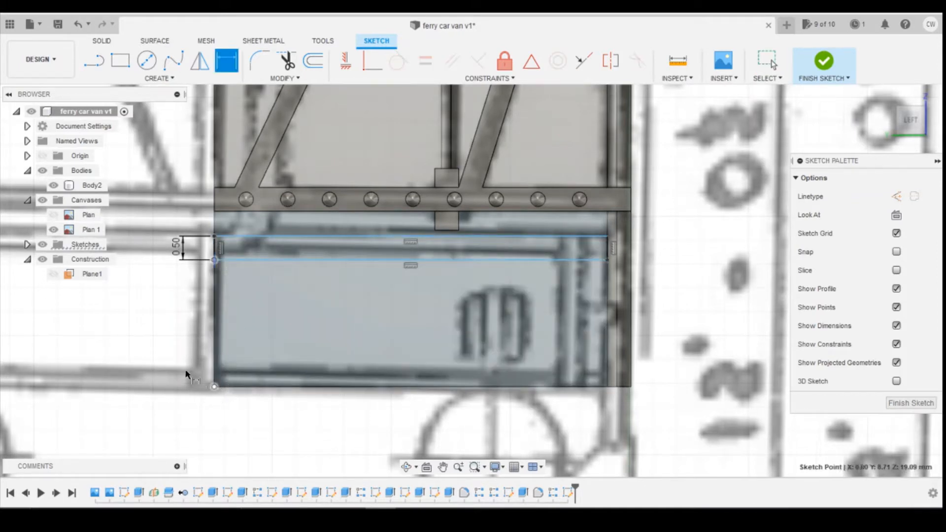
left_click(181, 372)
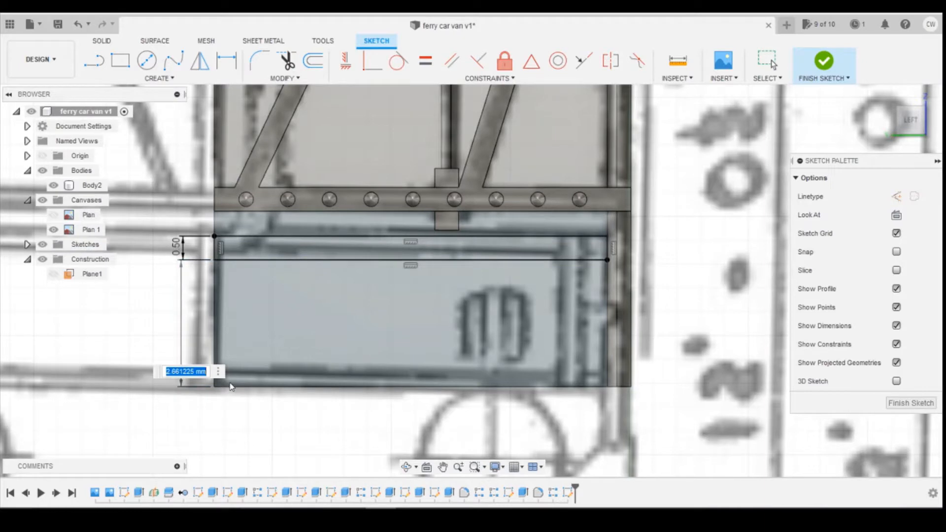
type("2.75")
key("Return")
scroll(458, 229, "up", 5)
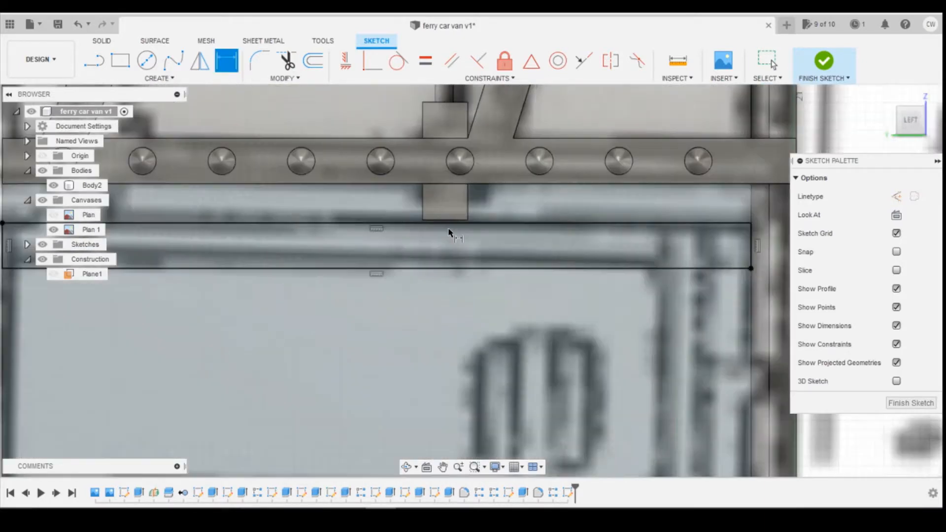
scroll(465, 223, "down", 5)
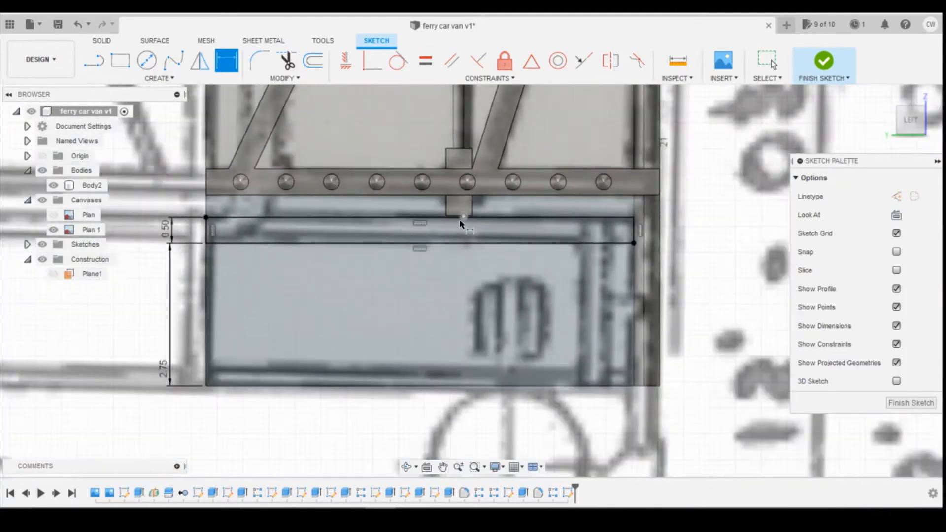
Extrude the thin rectangular profile 0.3 mm to form a raised strip across the end panel.
key("Escape")
left_click(383, 226)
right_click(383, 226)
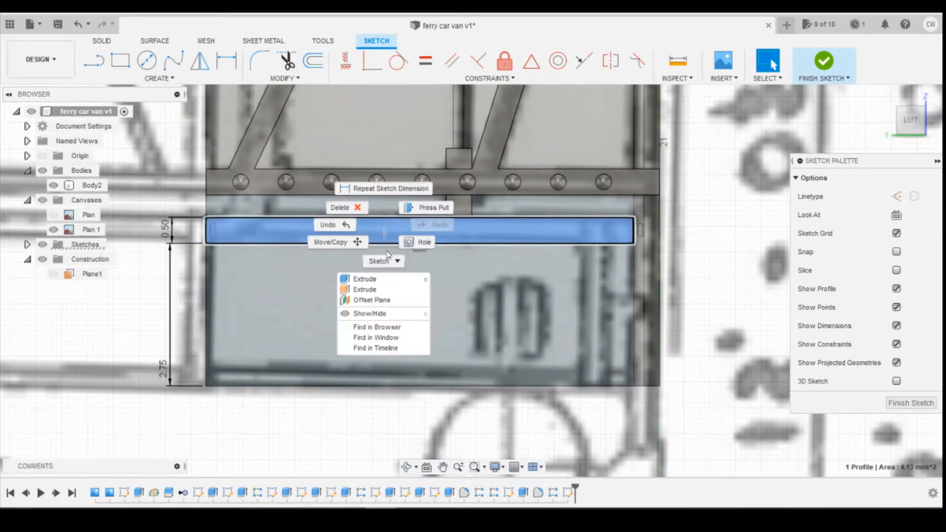
left_click(390, 280)
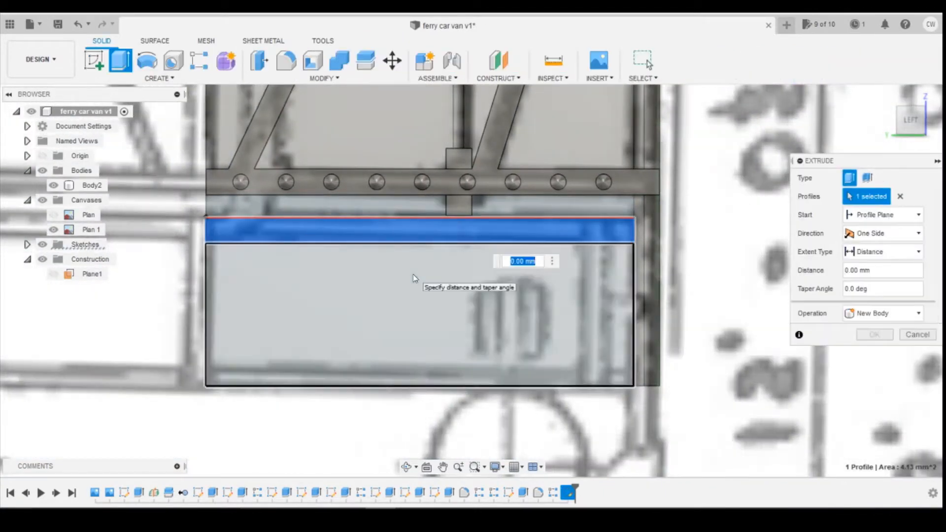
type("0.3")
key("Return")
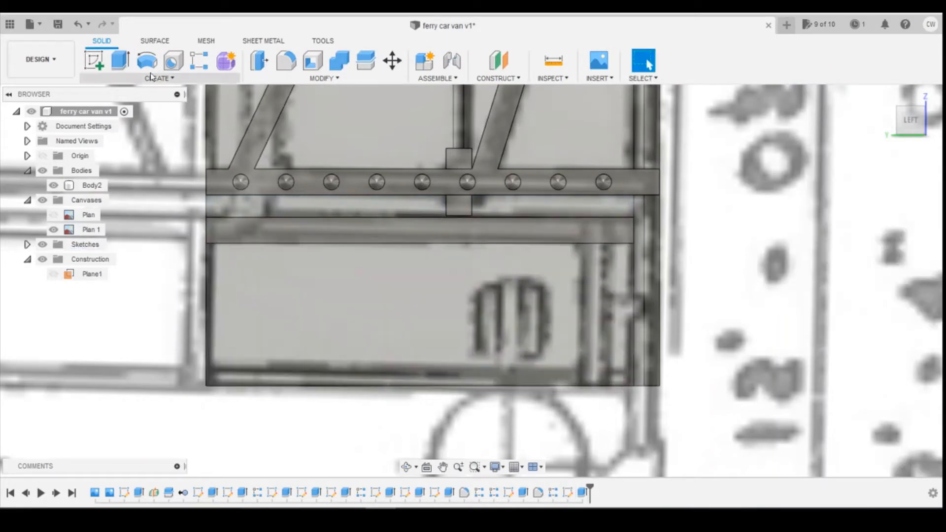
Start a sketch on the raised strip's face and draw a full-width rectangle about 0.2 mm high along its upper edge.
left_click(94, 61)
left_click(264, 230)
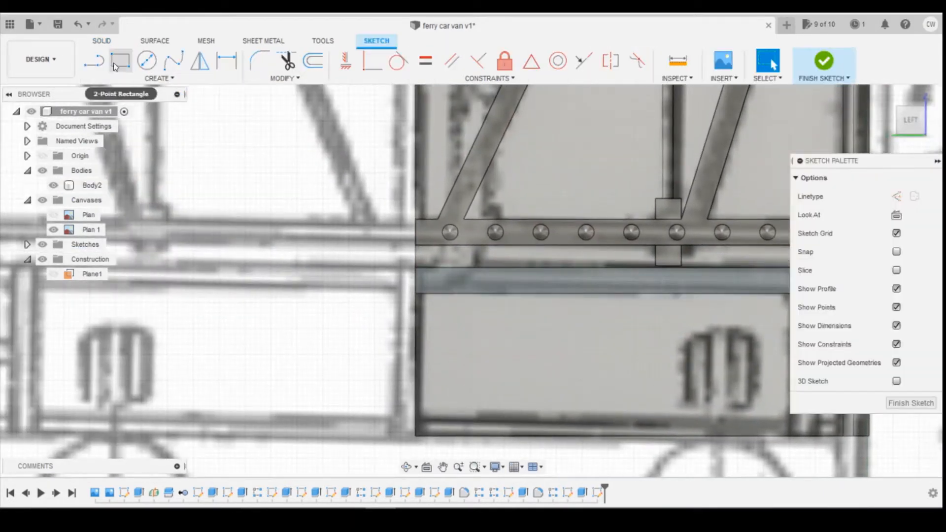
left_click(119, 61)
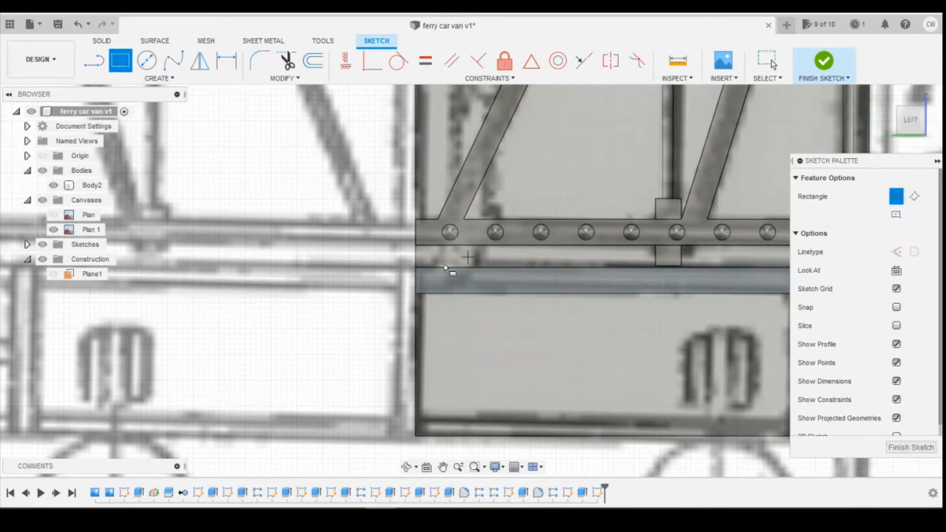
left_click(418, 268)
scroll(190, 253, "down", 3)
scroll(524, 264, "up", 6)
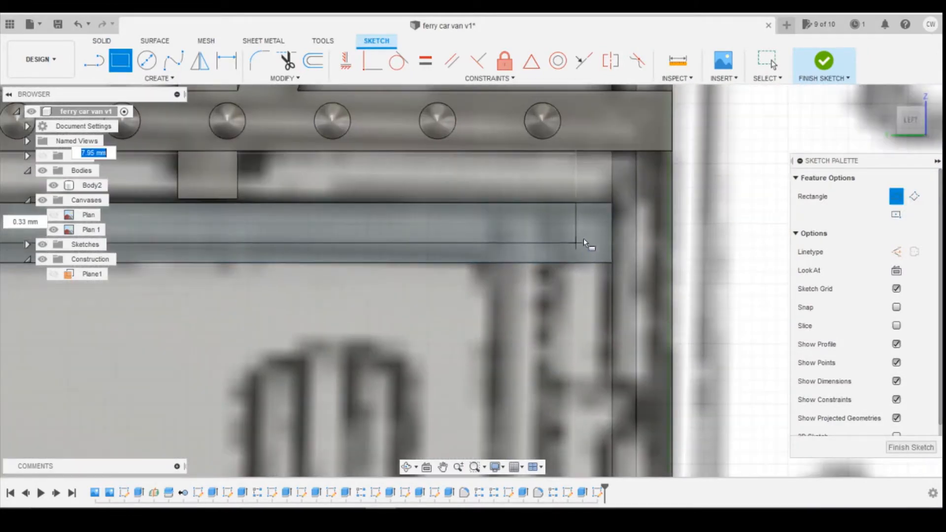
left_click(612, 225)
scroll(578, 268, "down", 5)
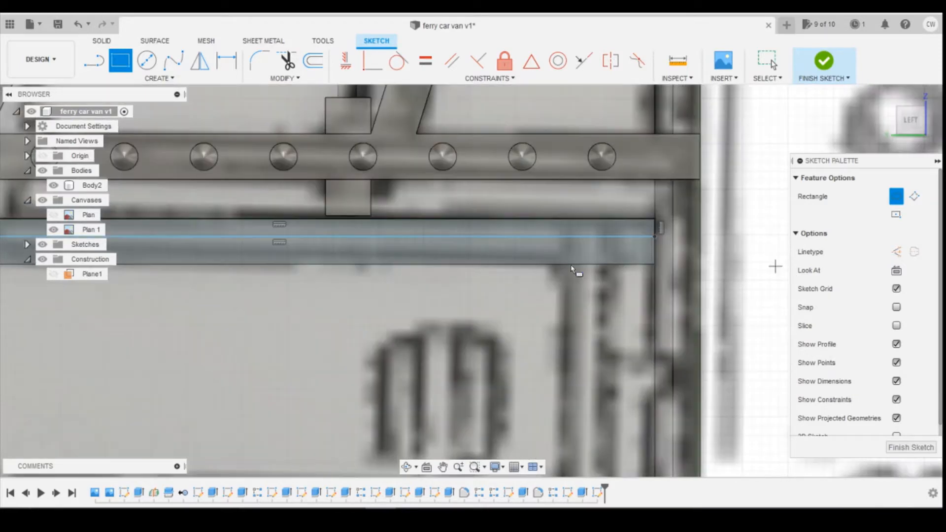
Dimension the height of the rectangle on the raised strip as 0.2 mm.
scroll(468, 273, "up", 3)
key("d")
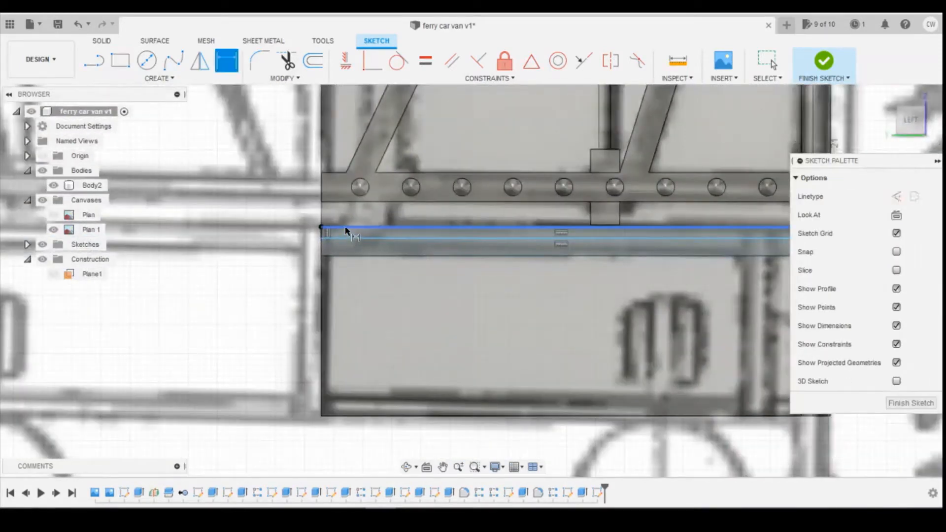
left_click(345, 226)
left_click(347, 238)
left_click(290, 236)
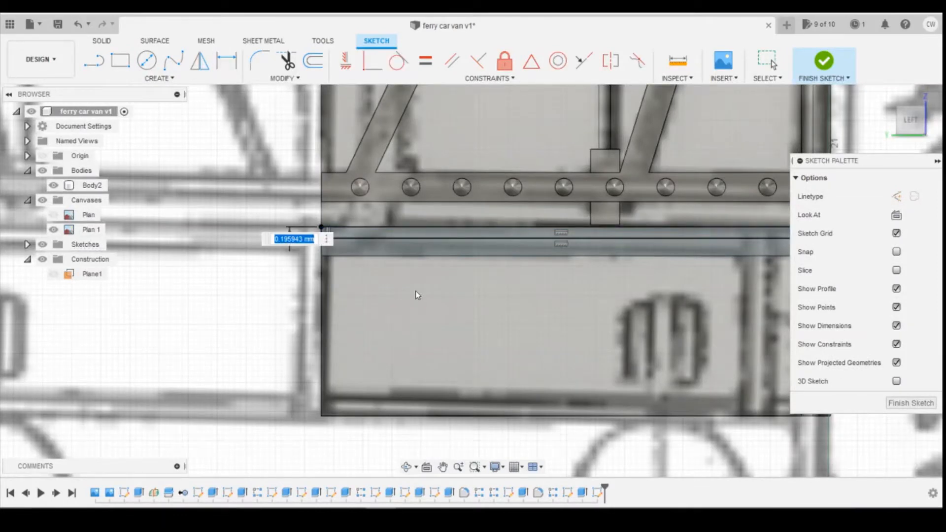
type("0.2")
key("Return")
key("Escape")
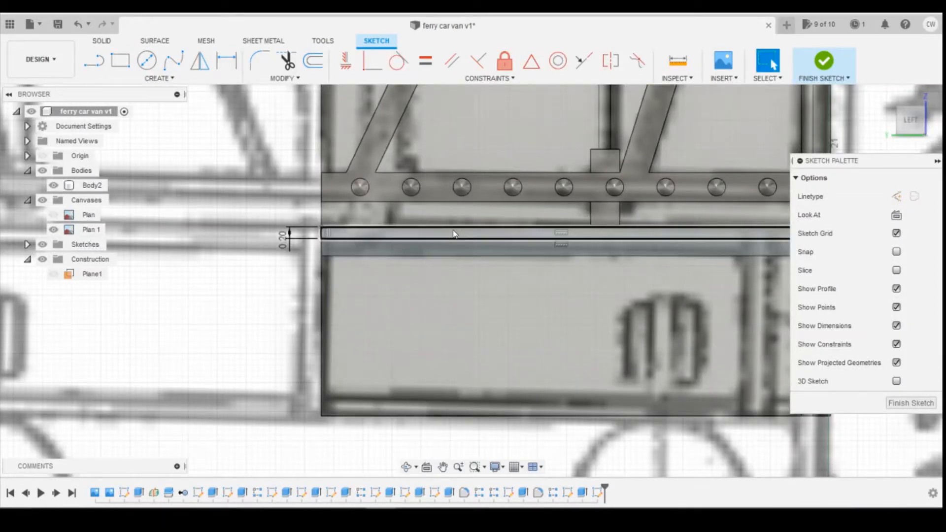
Extrude the 0.2 mm high rectangle along the raised strip's upper edge by 0.3 mm, joined to the body as a ledge.
right_click(453, 234)
left_click(448, 281)
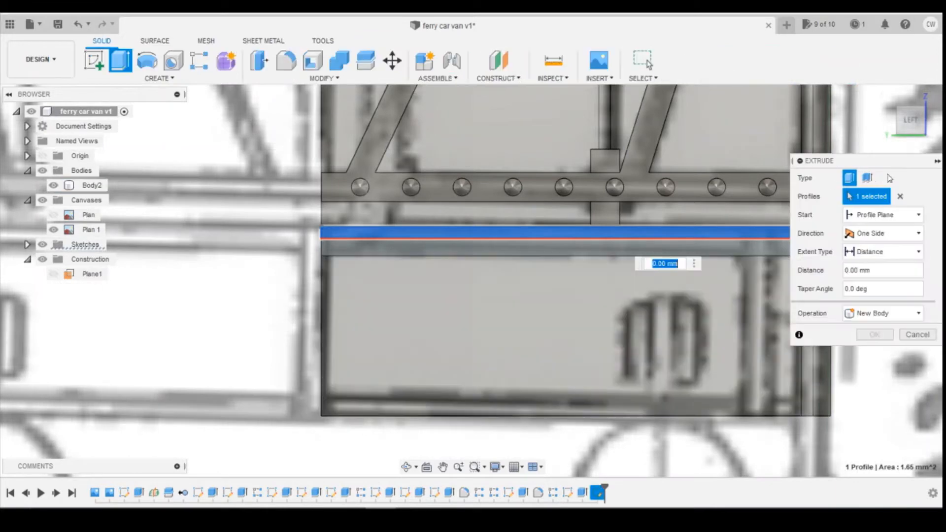
left_click_drag(911, 125, 920, 114)
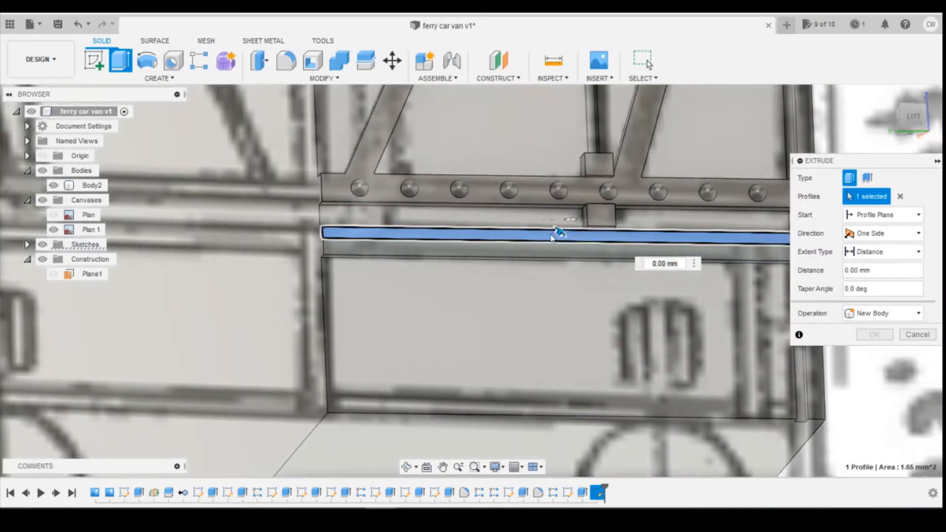
left_click_drag(550, 237, 563, 226)
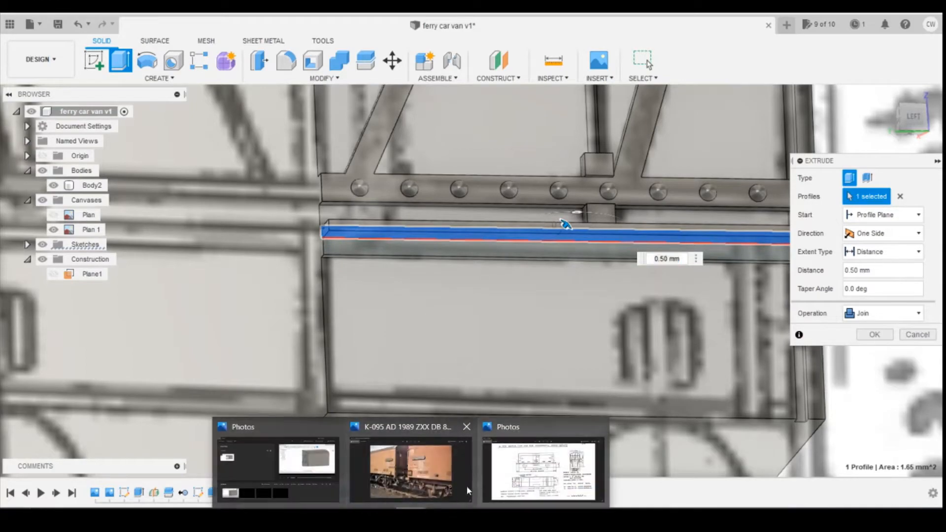
left_click(466, 485)
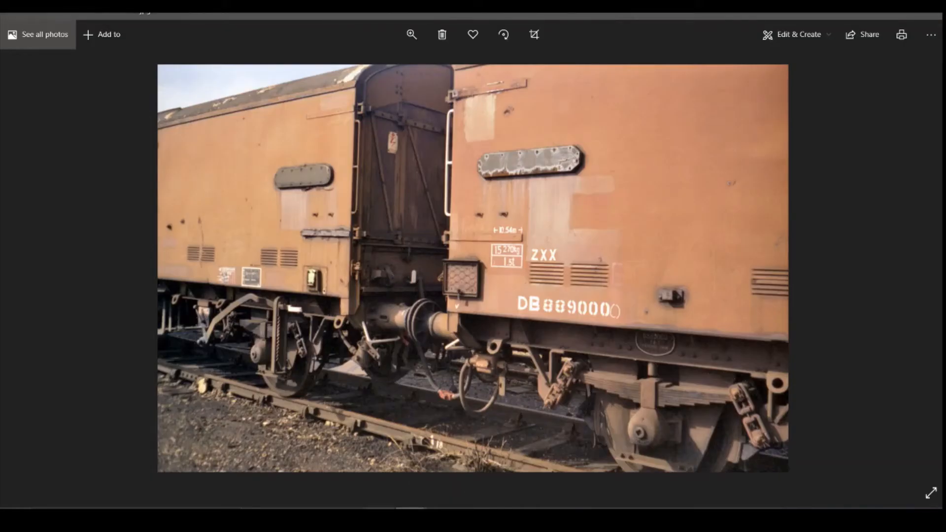
left_click(381, 517)
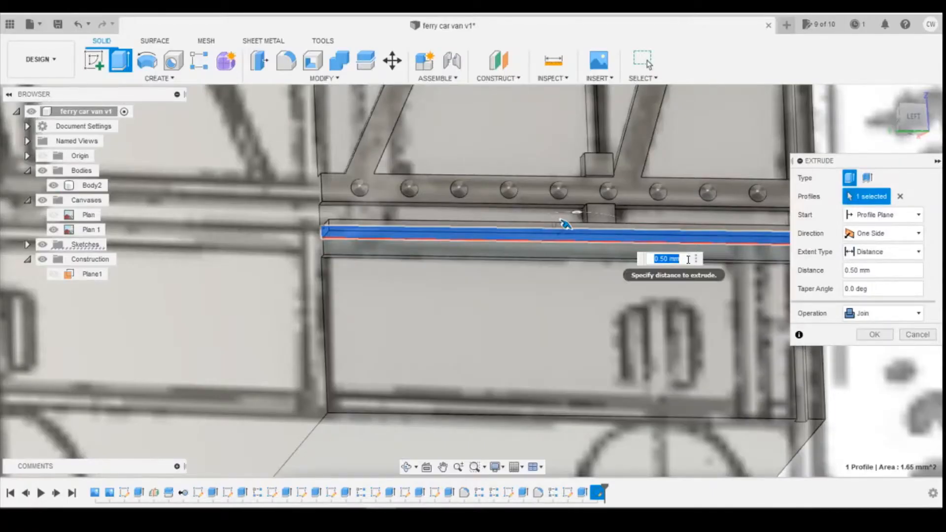
type("0.3")
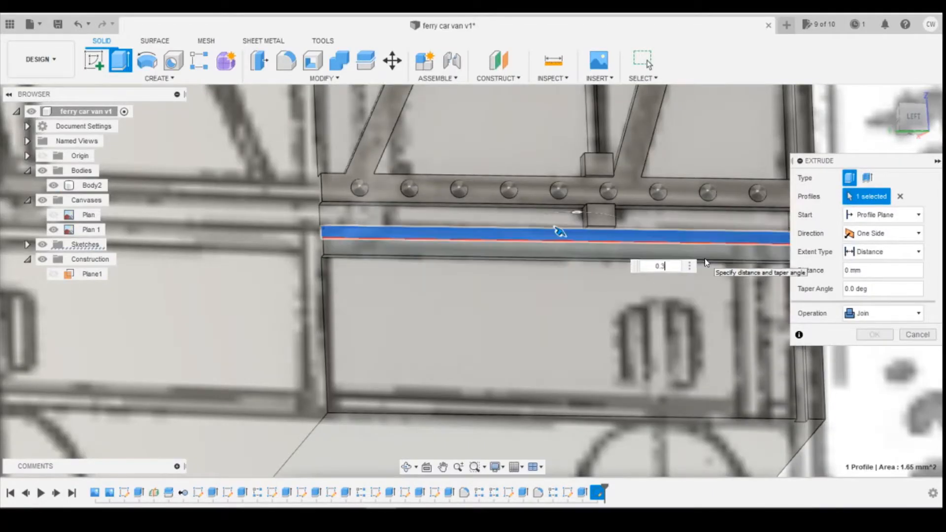
key("Return")
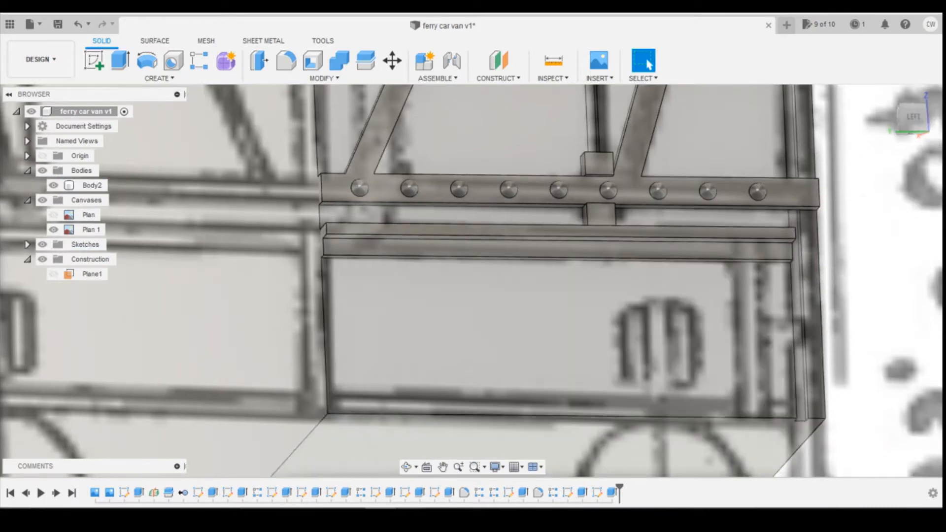
Switch to Photos and compare the reference pictures to examine the van's end wall below the doors.
mouse_move(411, 515)
left_click(436, 478)
key("Right")
key("Right")
key("Right")
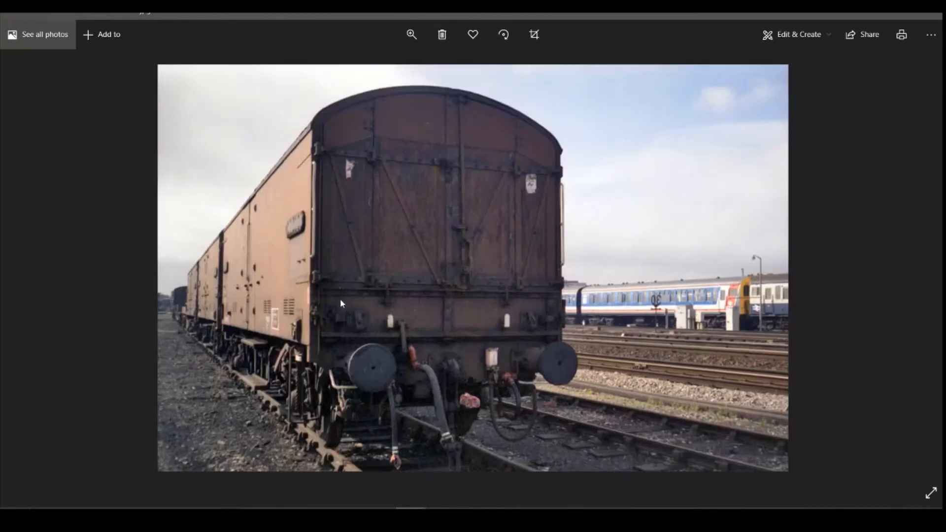
key("alt+Tab")
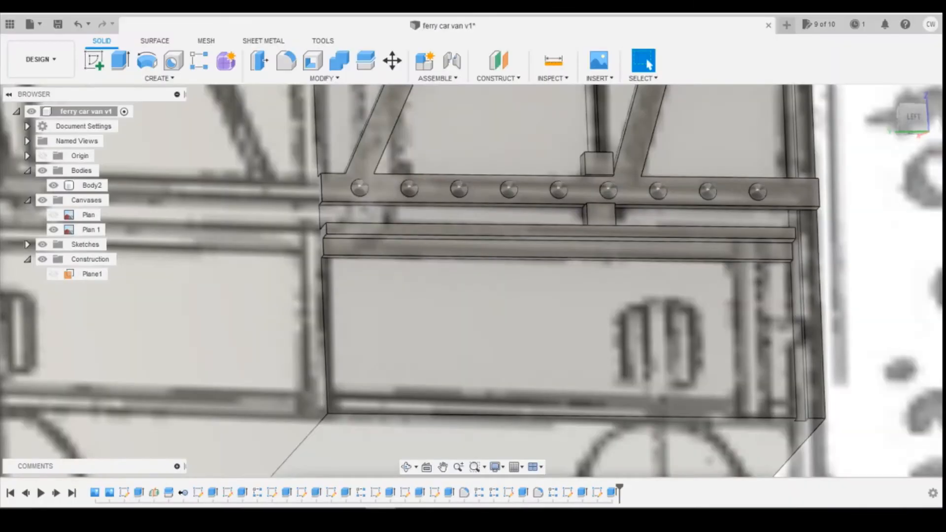
key("alt+Tab")
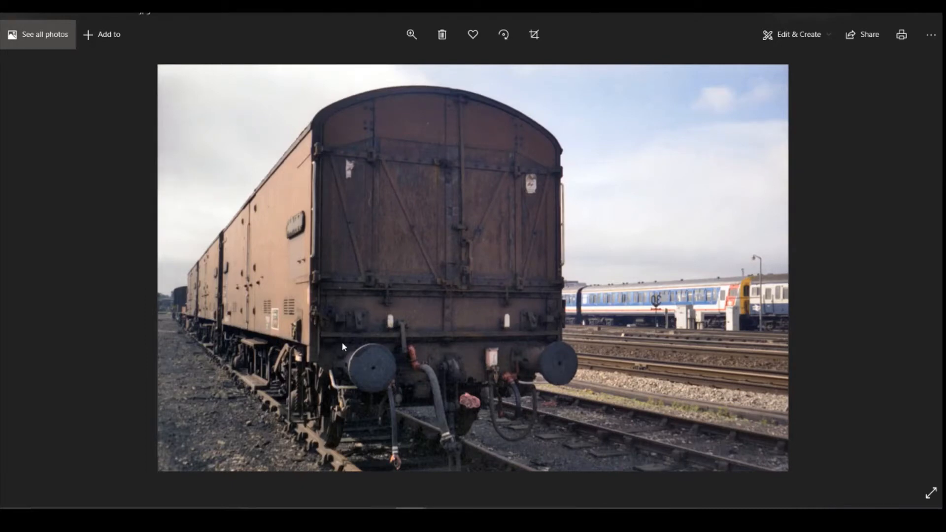
key("Right")
key("Right")
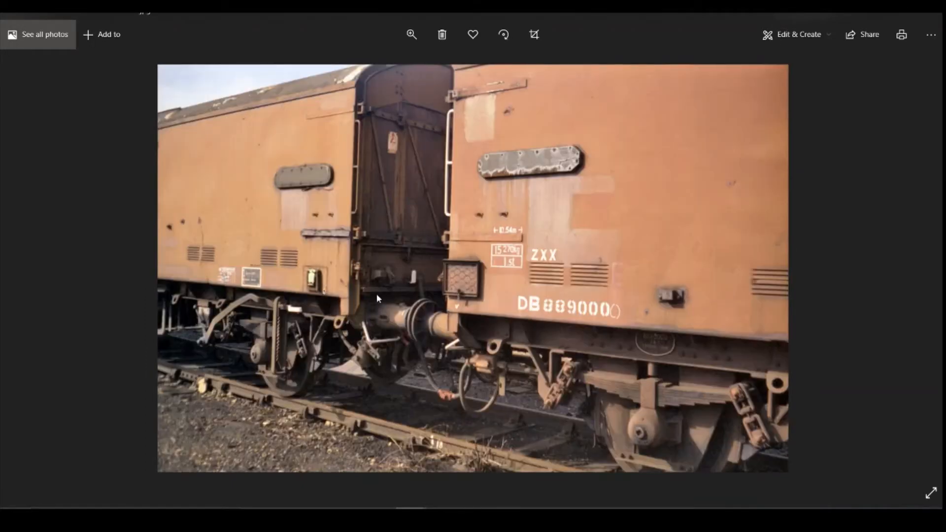
key("Right")
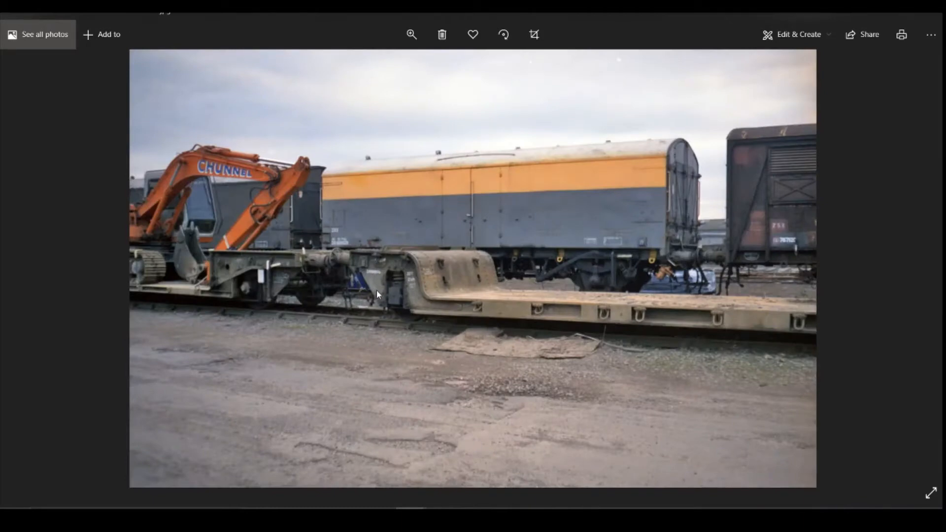
key("Left")
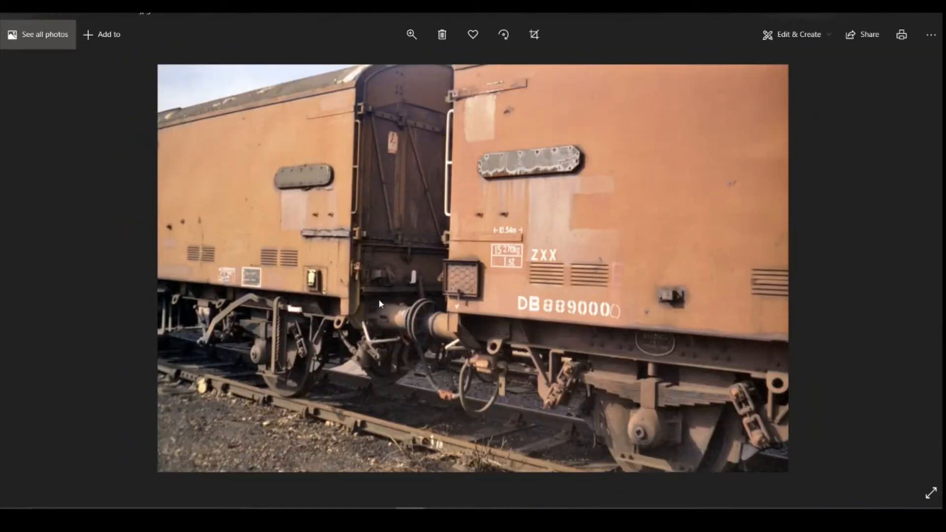
key("Left")
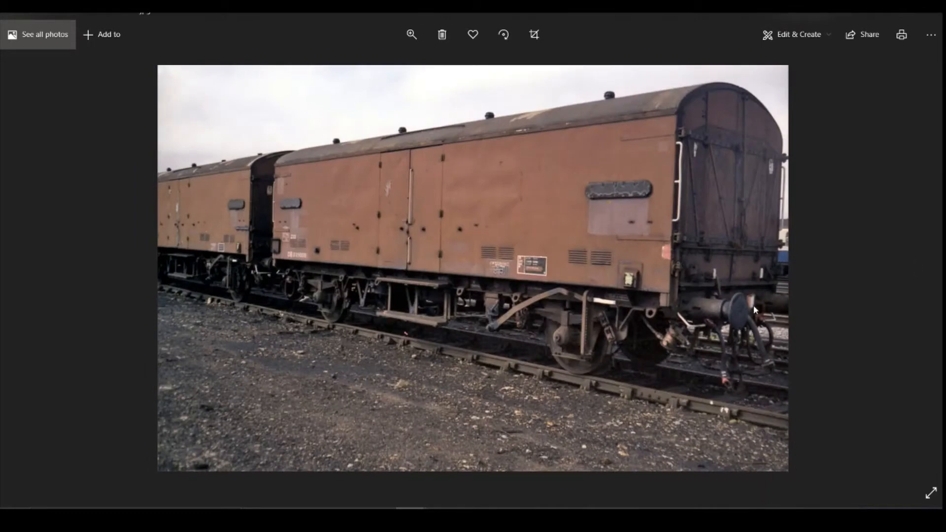
key("Left")
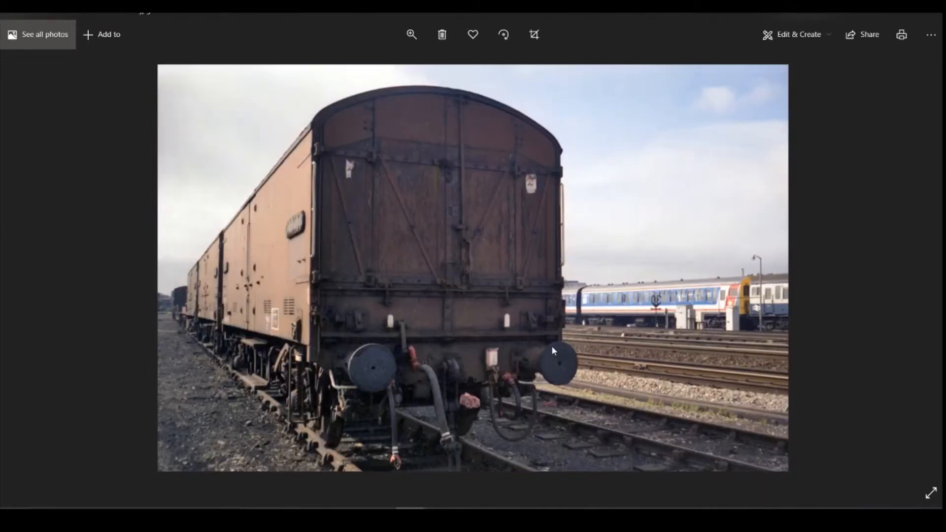
key("Right")
key("Left")
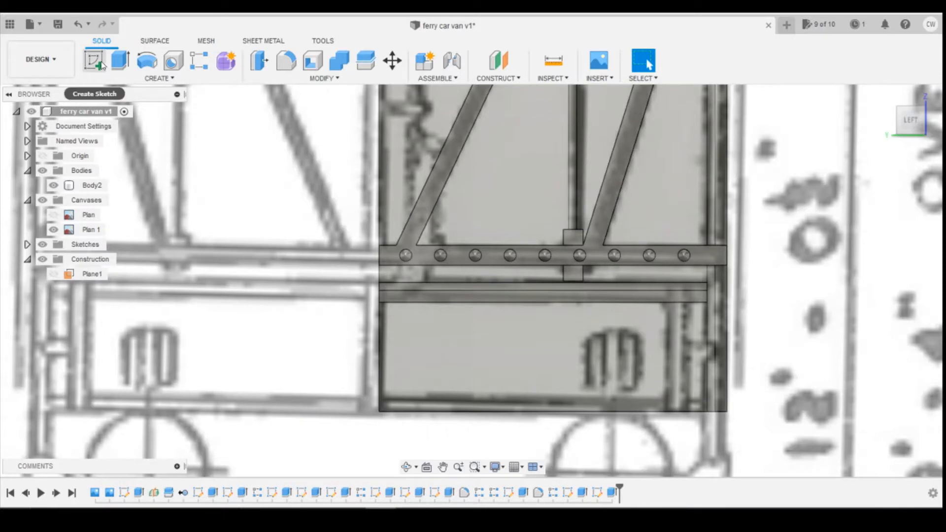
Start a sketch on the lower end panel and draw a rectangle about 8.25 mm wide and 0.3 mm high near its lower edge.
left_click(101, 66)
left_click(494, 401)
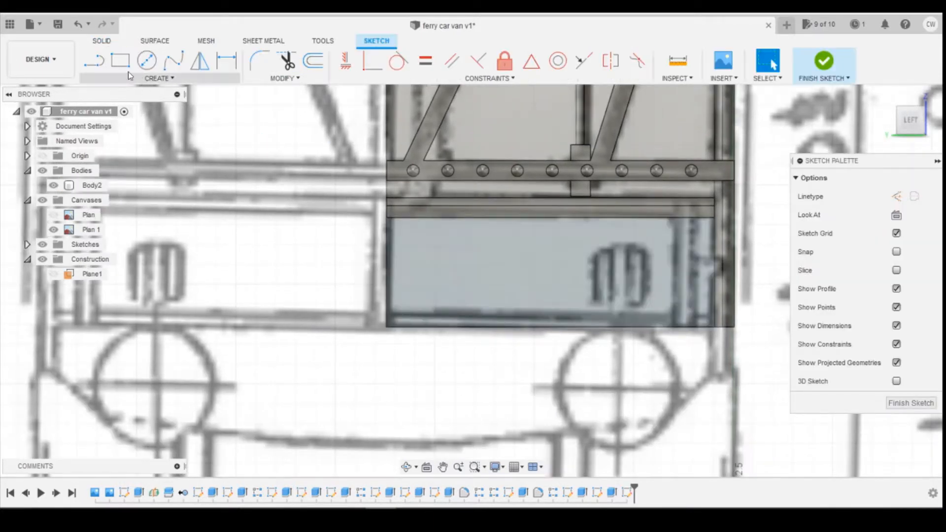
left_click(121, 62)
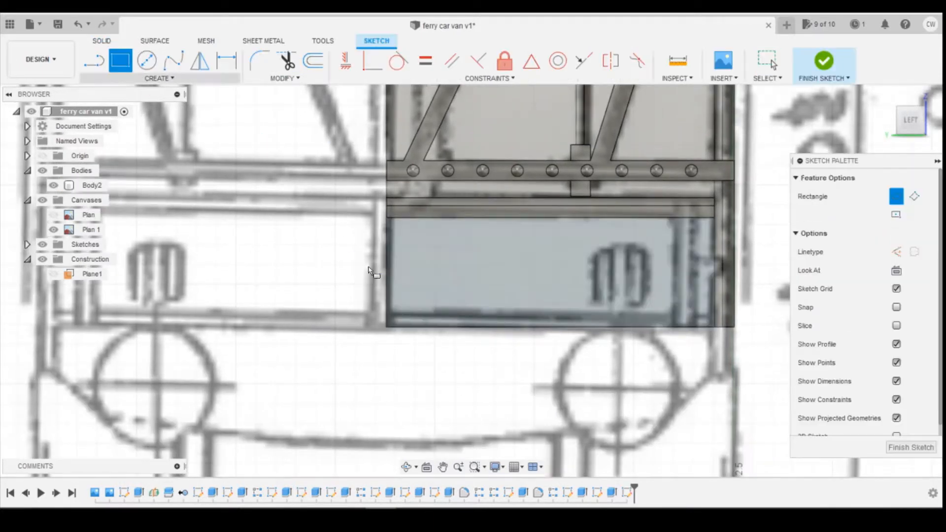
left_click(391, 308)
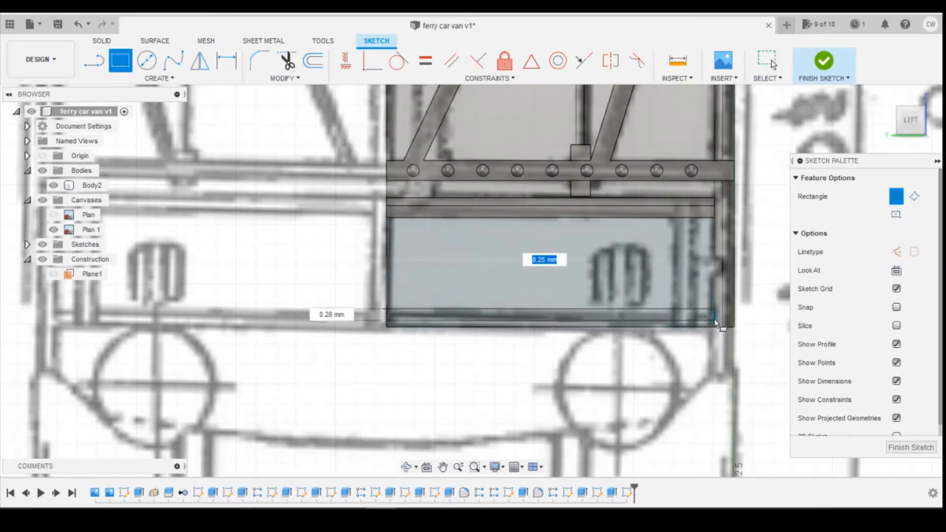
left_click(716, 324)
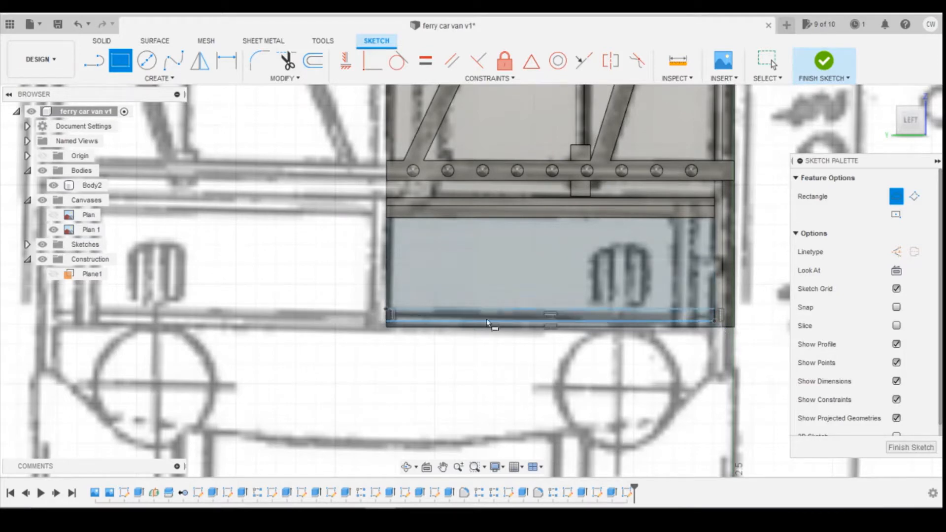
Dimension the rectangle 0.15 mm above the end panel's lower edge and set its height to 0.3 mm.
key("d")
left_click(386, 322)
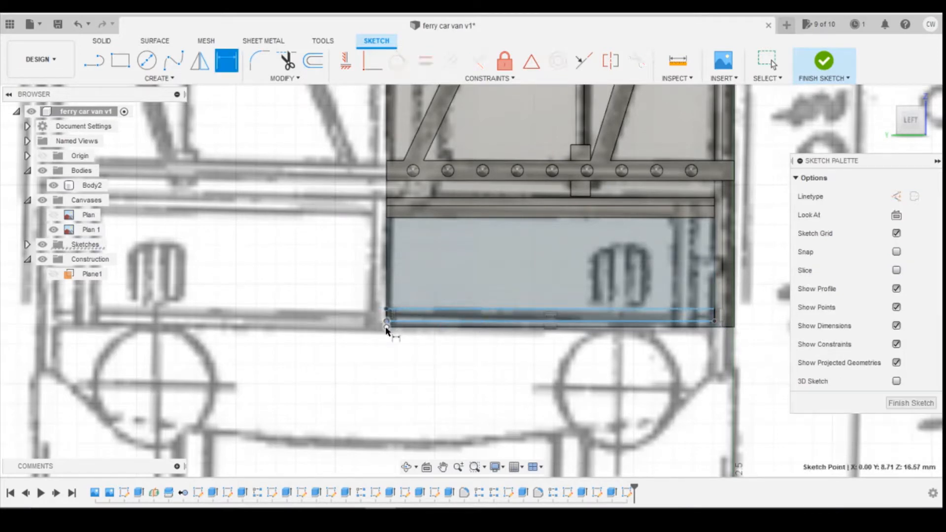
left_click(386, 326)
left_click(348, 326)
type("0")
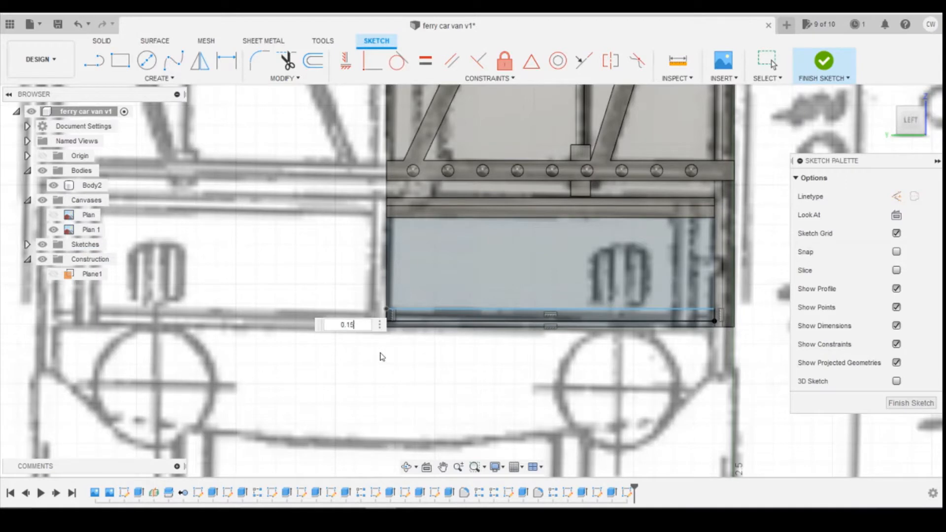
type(".15")
key("Return")
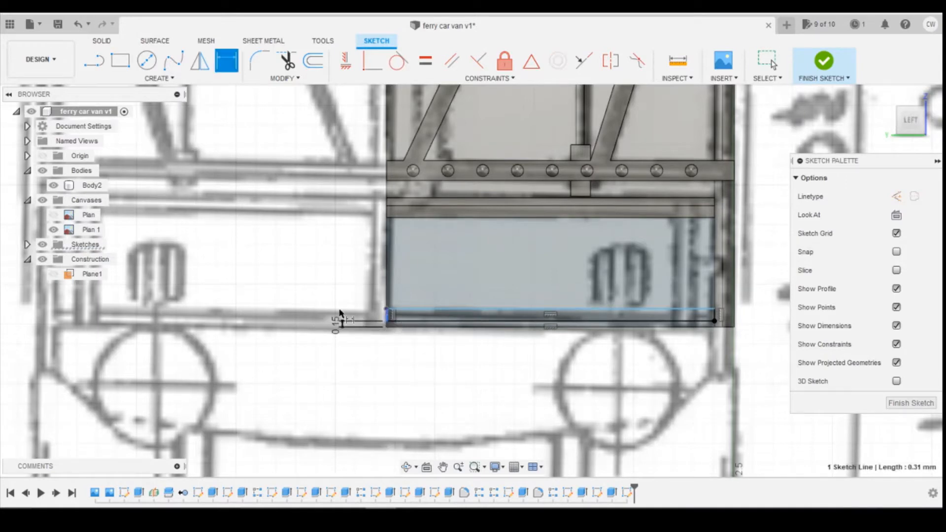
left_click(305, 304)
type("0.3")
key("Return")
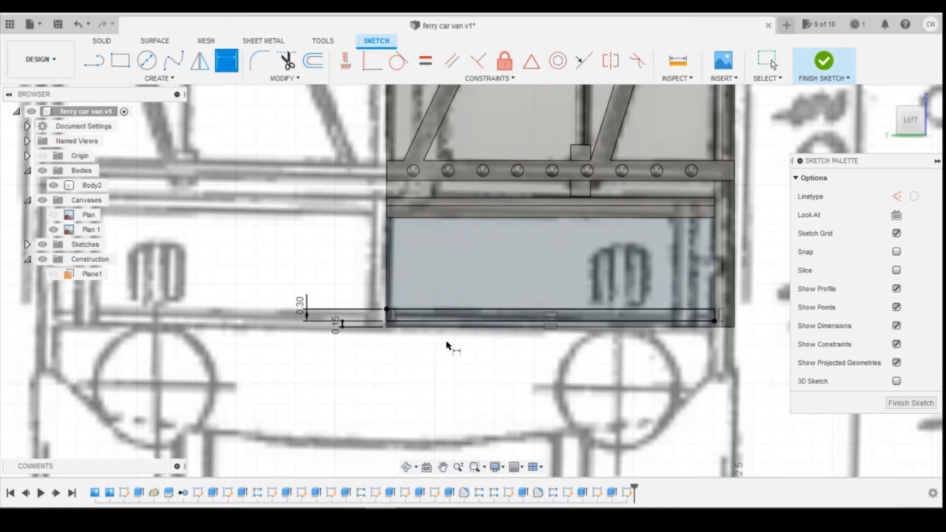
key("Escape")
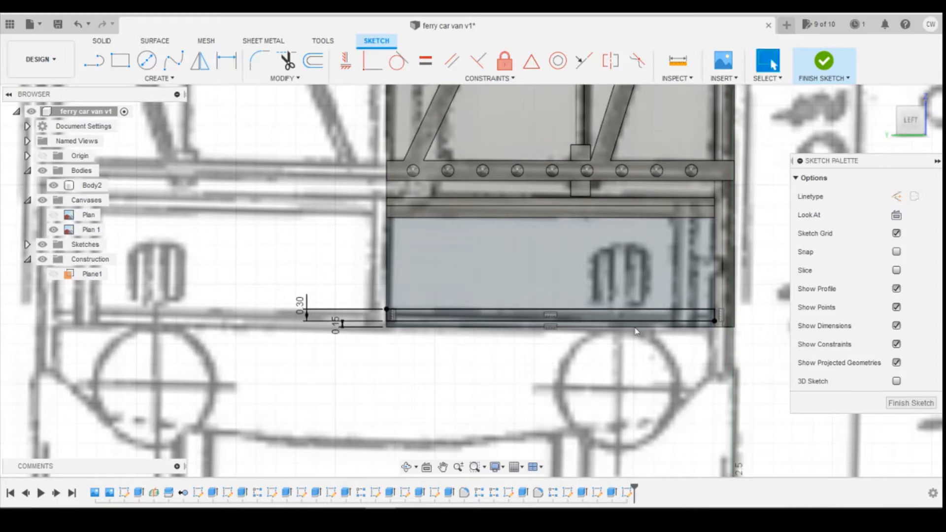
Extrude the rectangle near the end panel's lower edge 0.5 mm, joined to the body.
right_click(520, 321)
left_click(493, 365)
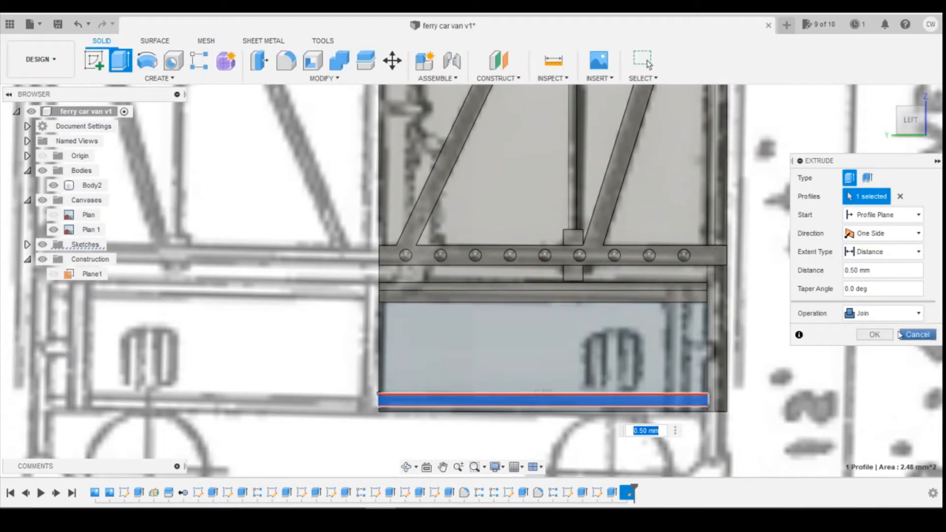
left_click(900, 334)
left_click_drag(905, 122, 872, 131)
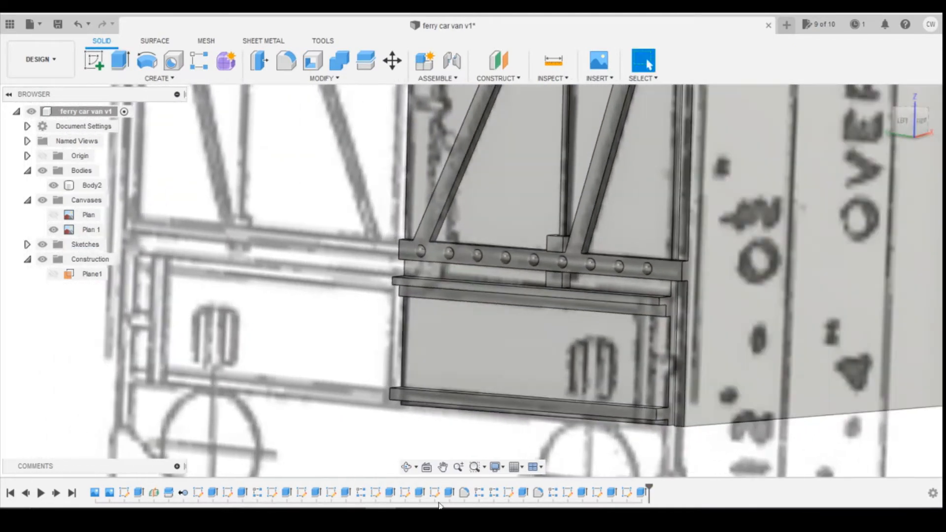
Browse further reference photos of the vans in Photos to examine the lower end wall's fittings from different angles.
mouse_move(411, 507)
left_click(426, 476)
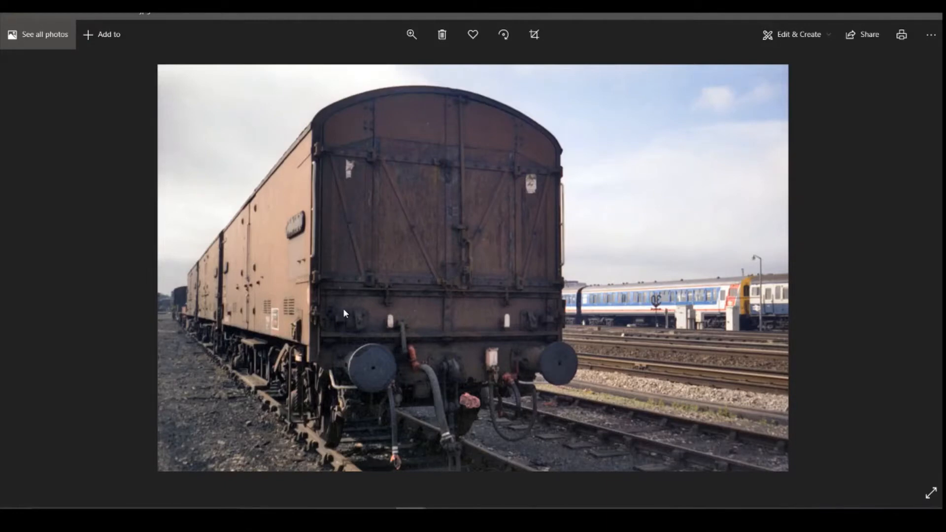
key("Right")
key("Right")
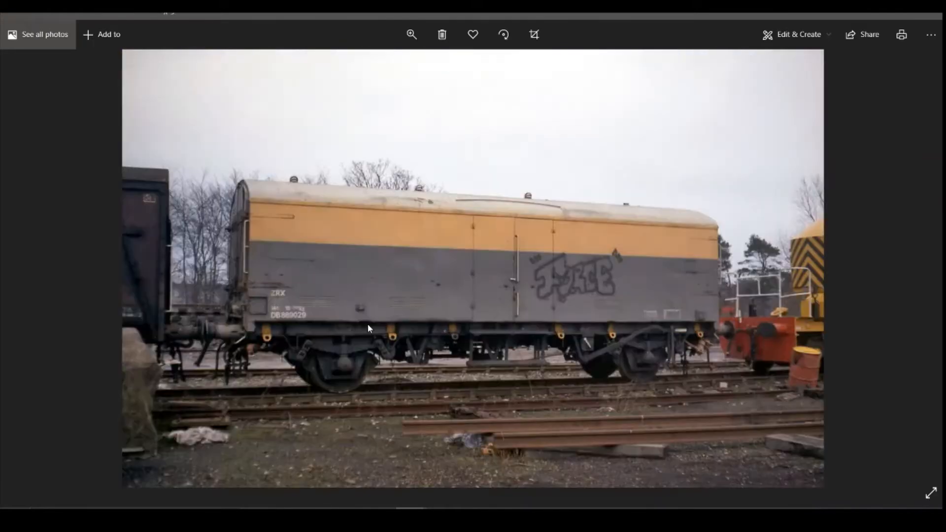
key("Left")
key("Right")
key("Right")
key("Right")
key("Right")
key("Right")
key("Right")
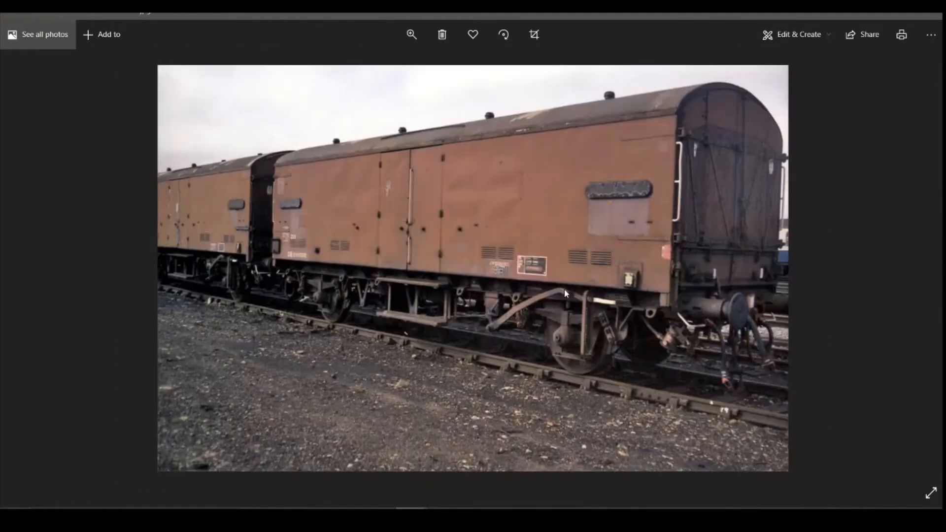
key("Right")
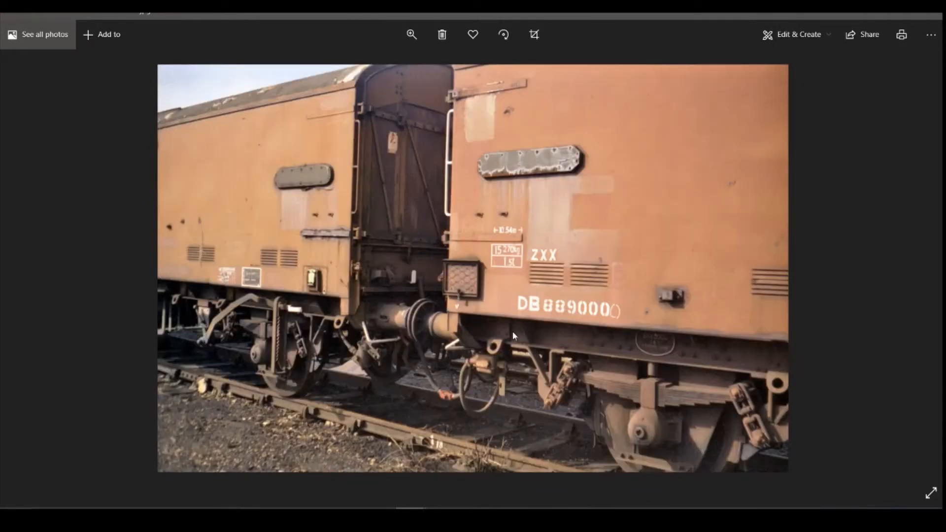
key("Right")
key("Right")
key("Right")
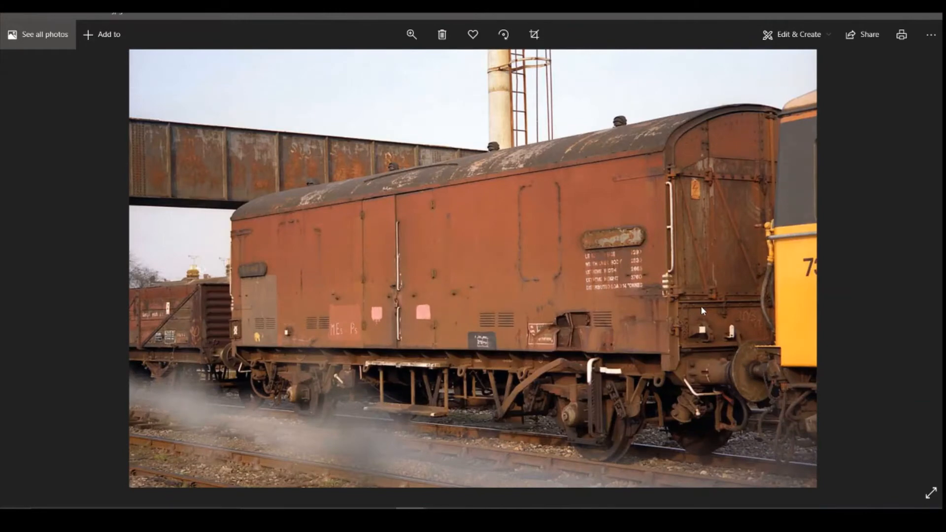
key("Right")
key("Left")
key("Right")
key("Right")
key("Right")
key("Right")
key("Right")
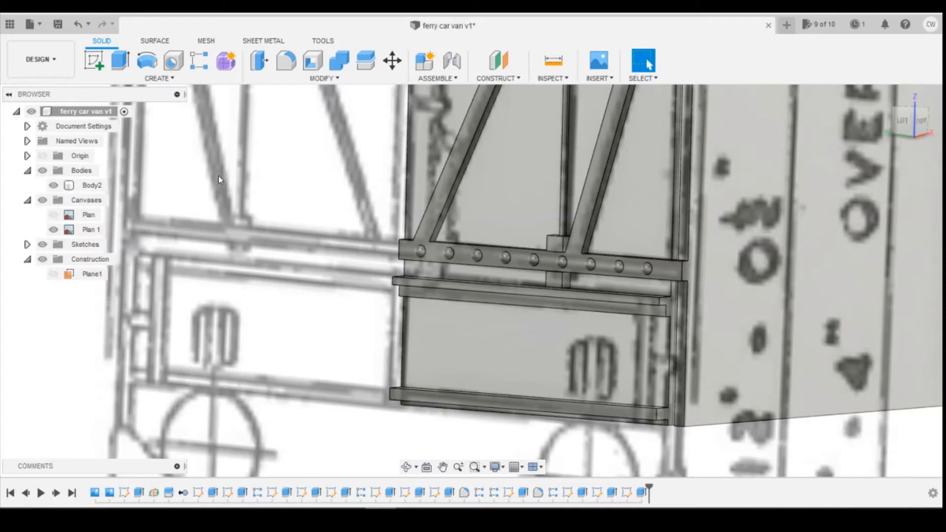
Start a sketch on the upper horizontal strip of the lower end wall and draw a 0.3 mm diameter circle near its outer end.
left_click(95, 61)
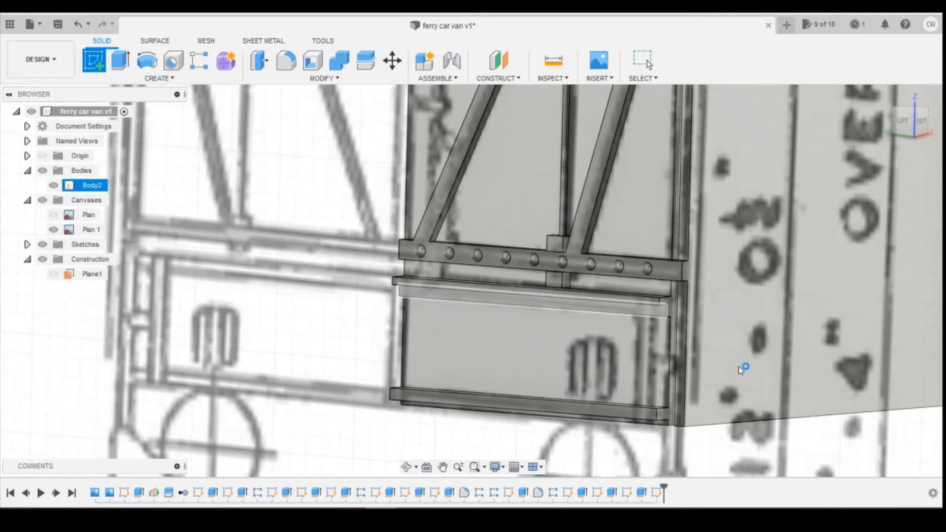
left_click(743, 365)
left_click(157, 62)
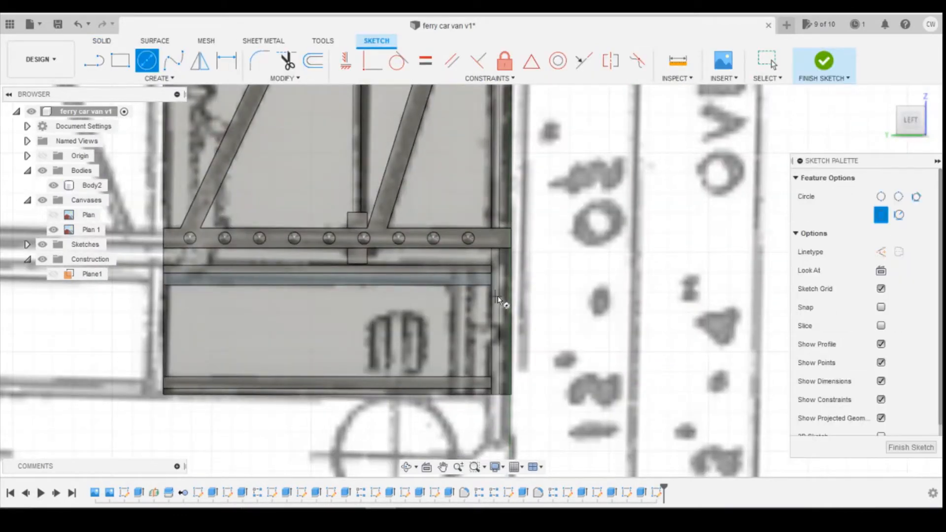
scroll(495, 290, "up", 3)
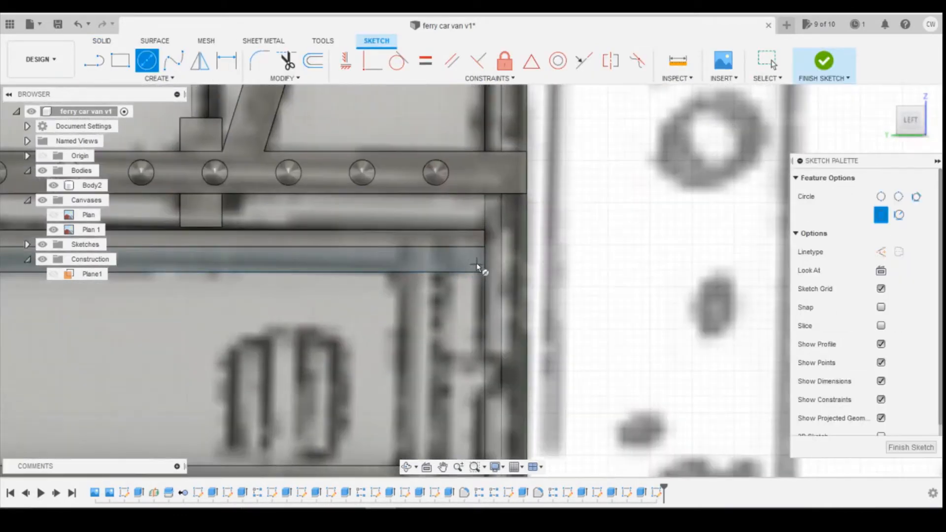
left_click(412, 259)
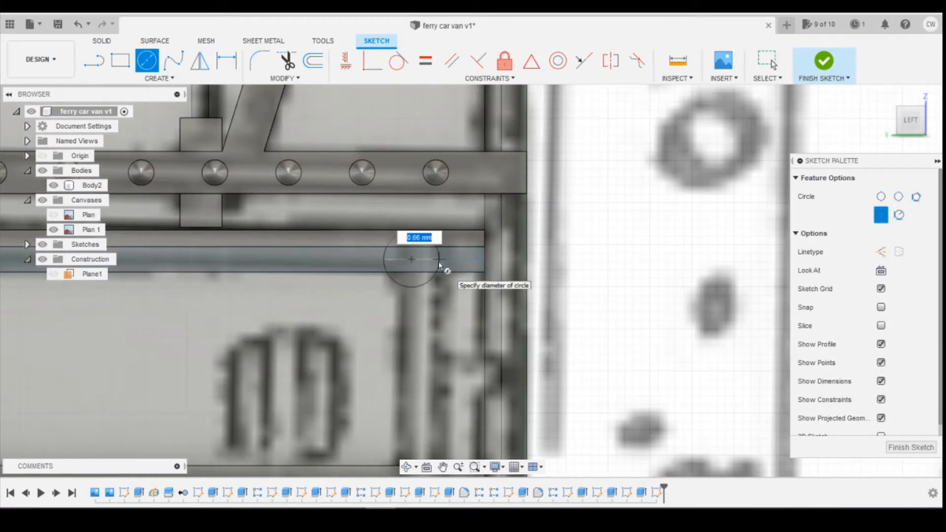
type("0.3")
key("Return")
key("Escape")
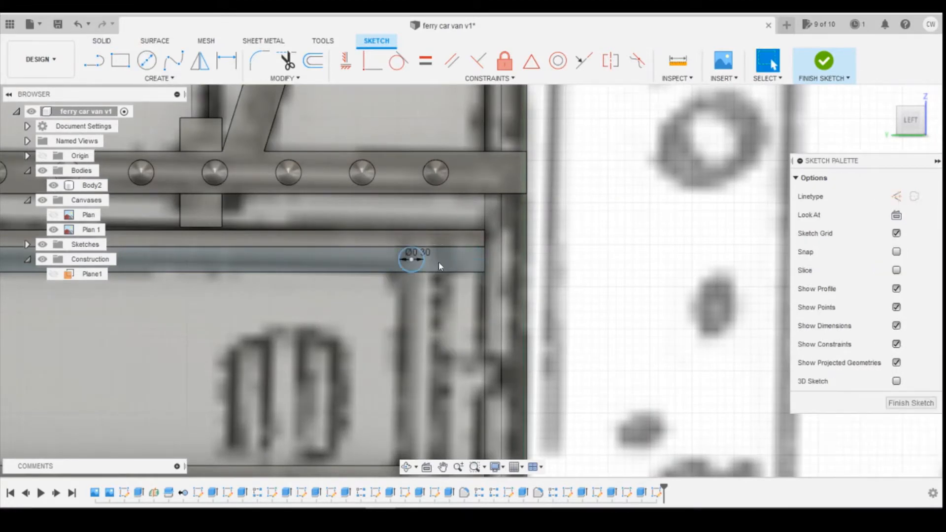
Check the van-end reference photo and dimension the circle's centre 0.8 mm from the strip's outer end.
left_click(406, 455)
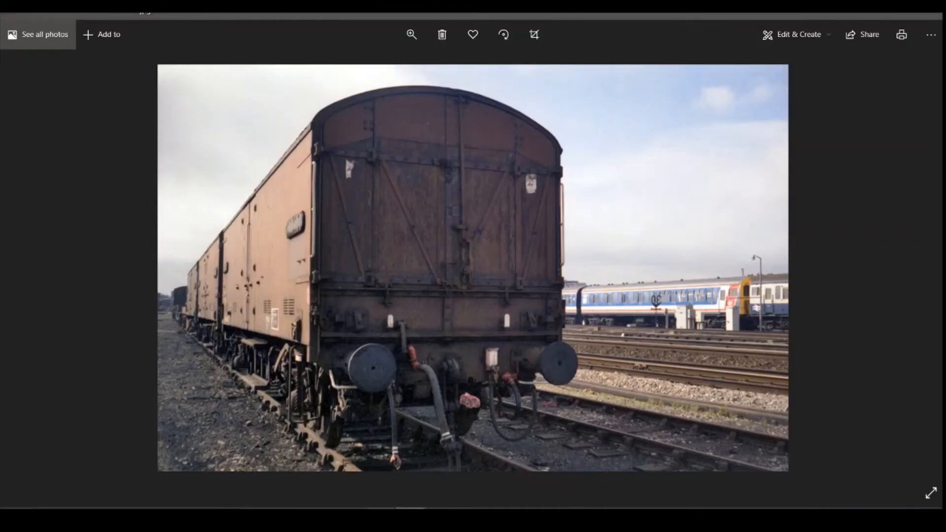
left_click(379, 468)
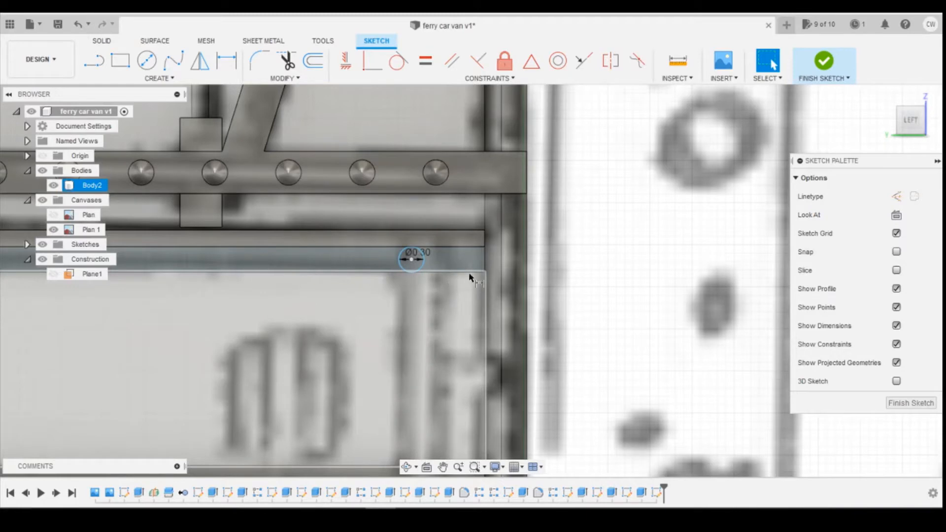
key("d")
left_click(485, 261)
left_click(412, 260)
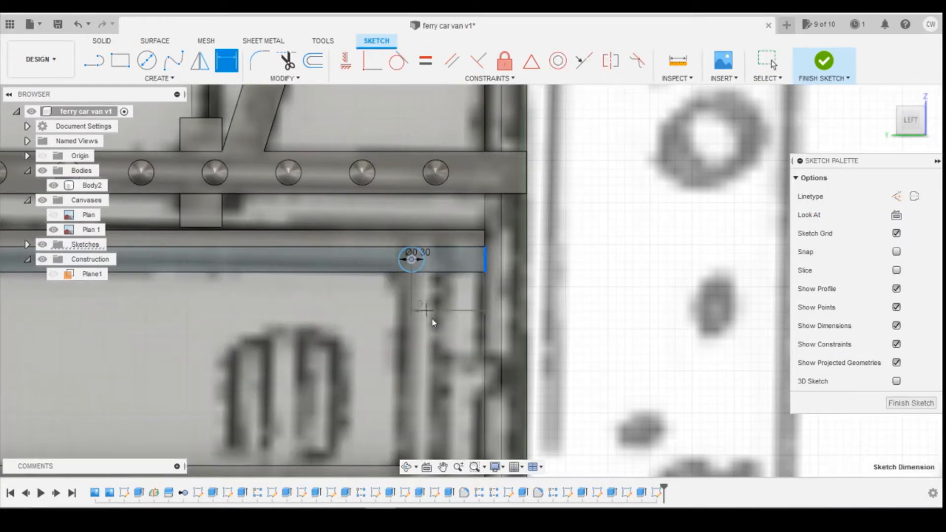
left_click(433, 322)
type("0.8")
key("Return")
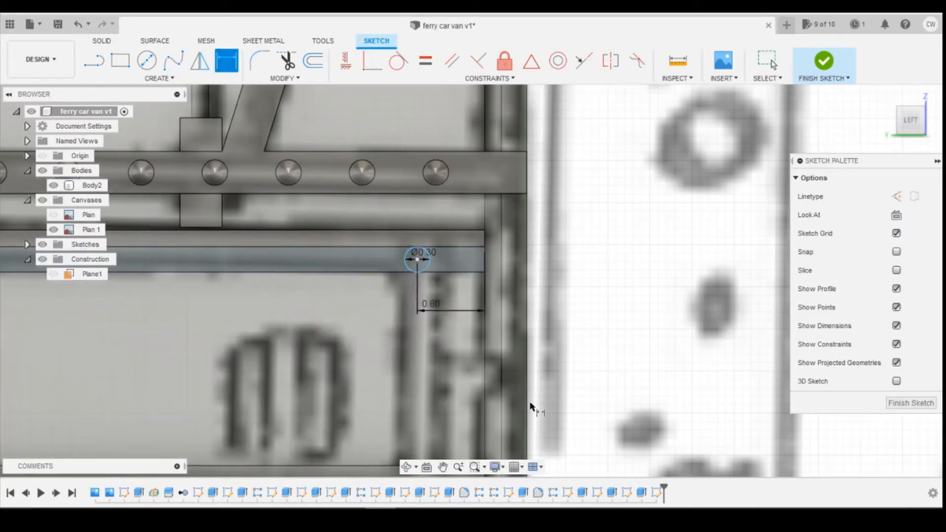
Dimension the circle's centre 0.15 mm above the strip's lower edge.
scroll(448, 298, "down", 2)
scroll(454, 296, "up", 4)
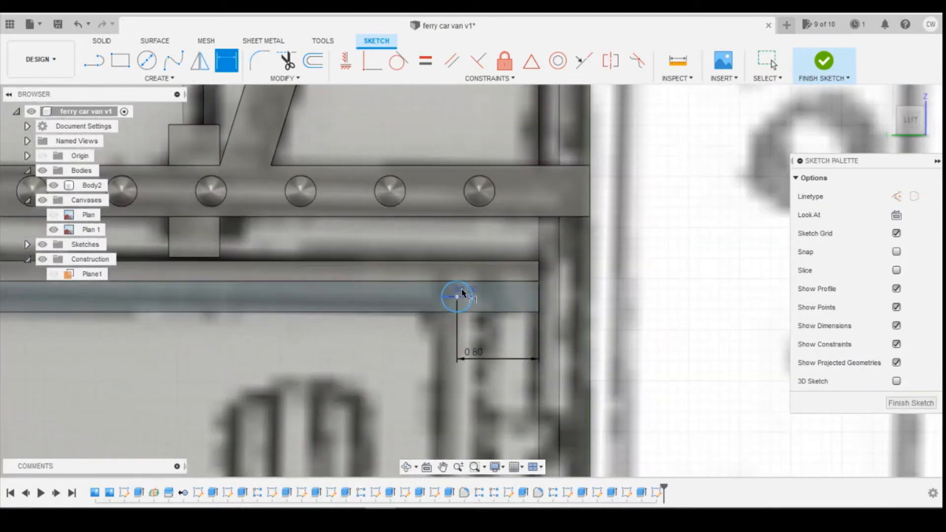
left_click(457, 296)
left_click(474, 312)
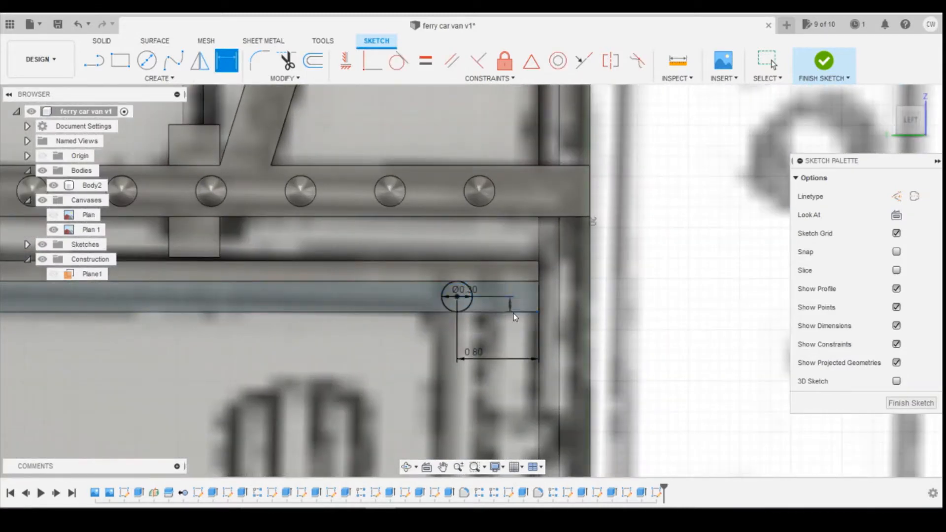
left_click(515, 325)
type("0.15")
key("Return")
key("Escape")
Finish the sketch and extrude the small circle from the strip into a separate rivet body.
scroll(489, 345, "up", 3)
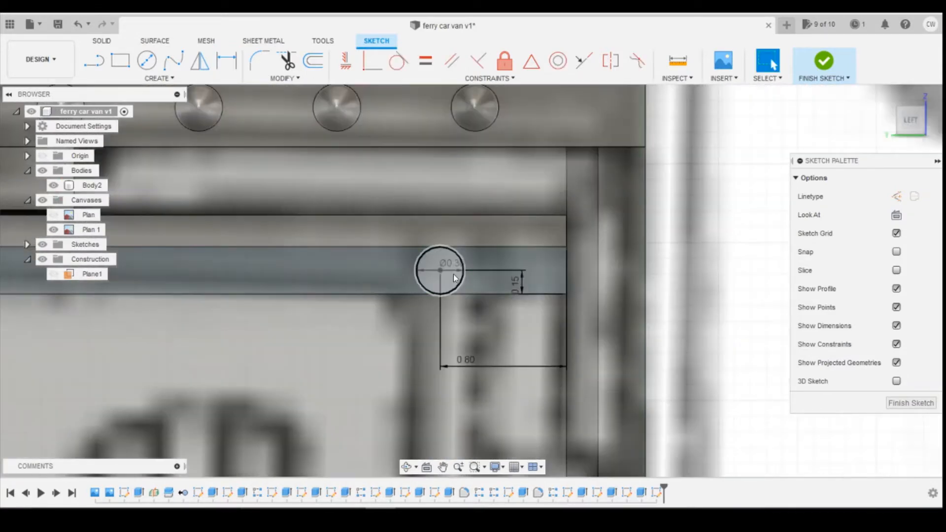
left_click(454, 278)
right_click(454, 277)
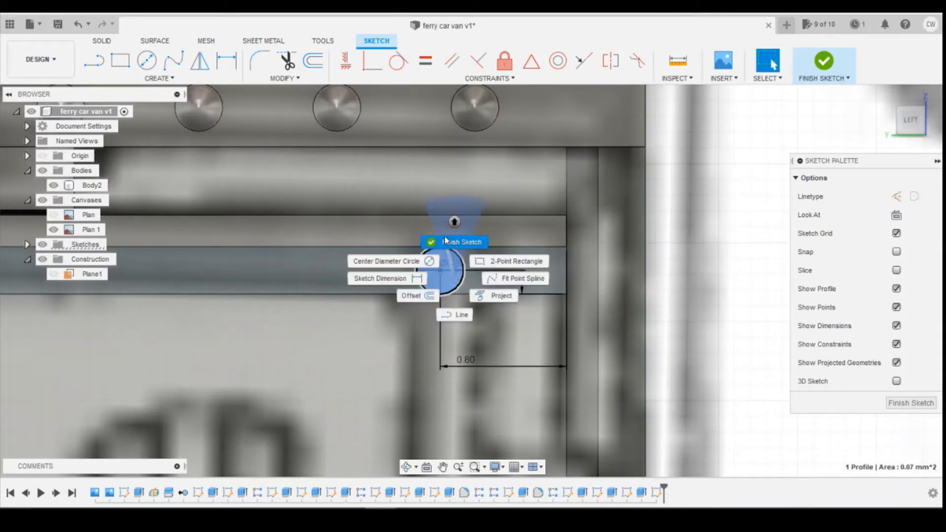
right_click(454, 223)
left_click(441, 276)
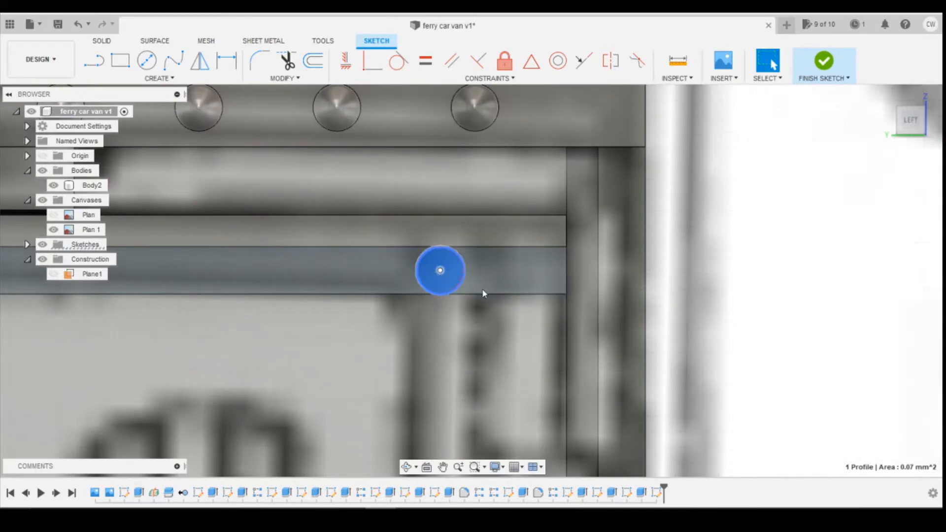
key("Return")
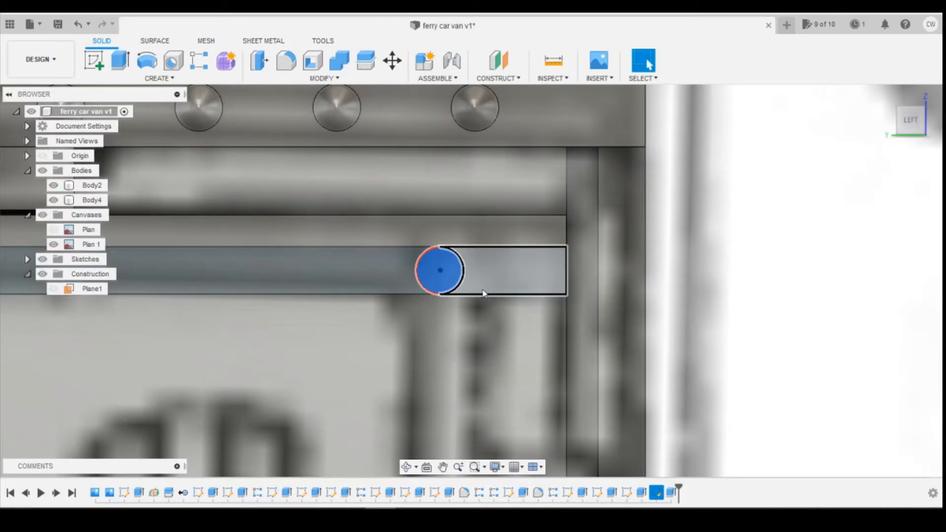
Fillet the rivet's circular edge with a 0.15 mm radius to give it a domed head.
left_click(286, 61)
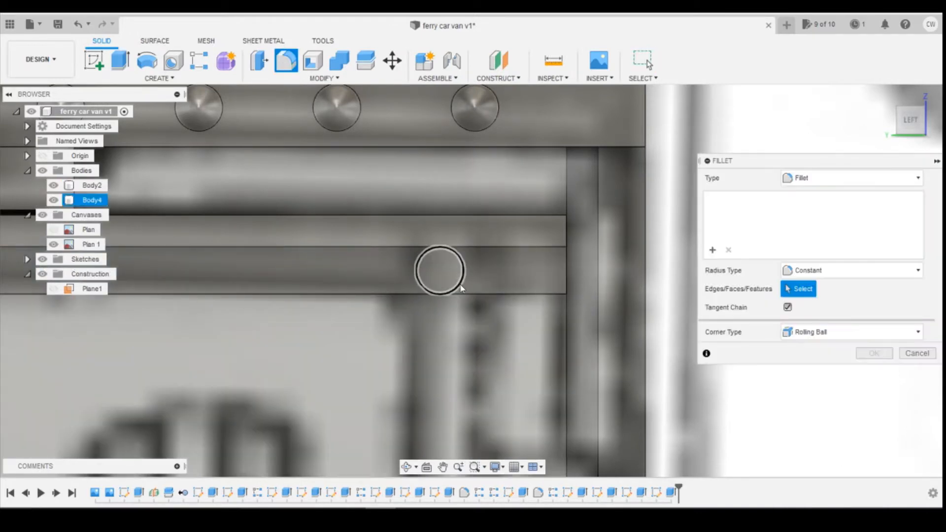
left_click(457, 285)
type("0.")
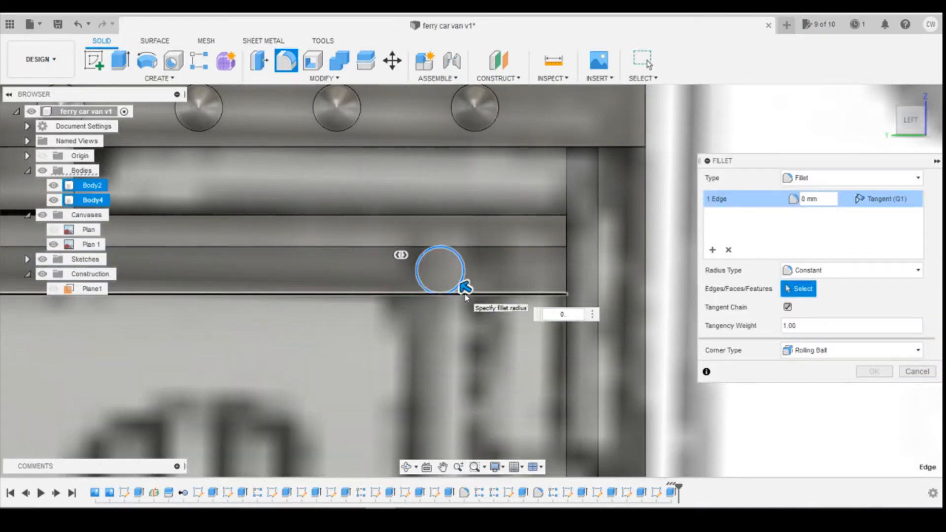
type("15")
key("Return")
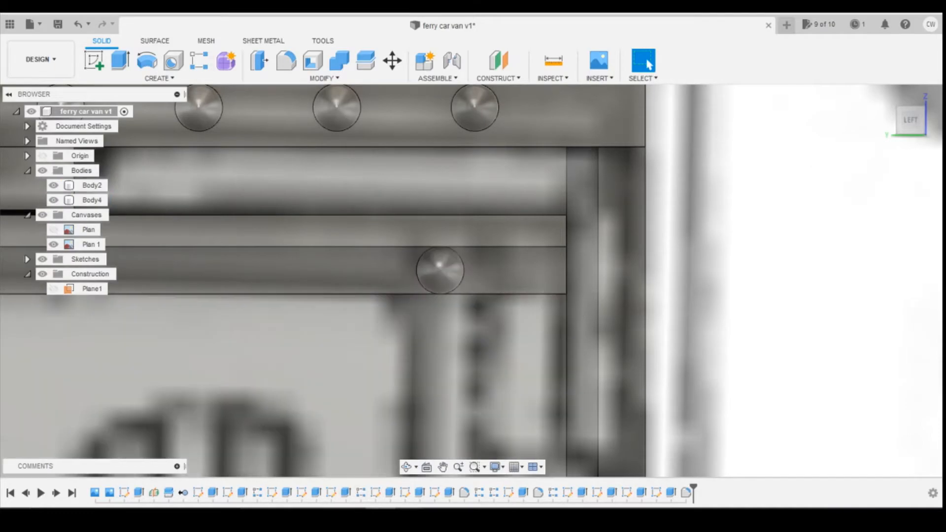
Pattern the rivet's extrusion and fillet along the strip's lower edge as 8 copies over a 7 mm extent.
mouse_move(412, 508)
left_click(443, 428)
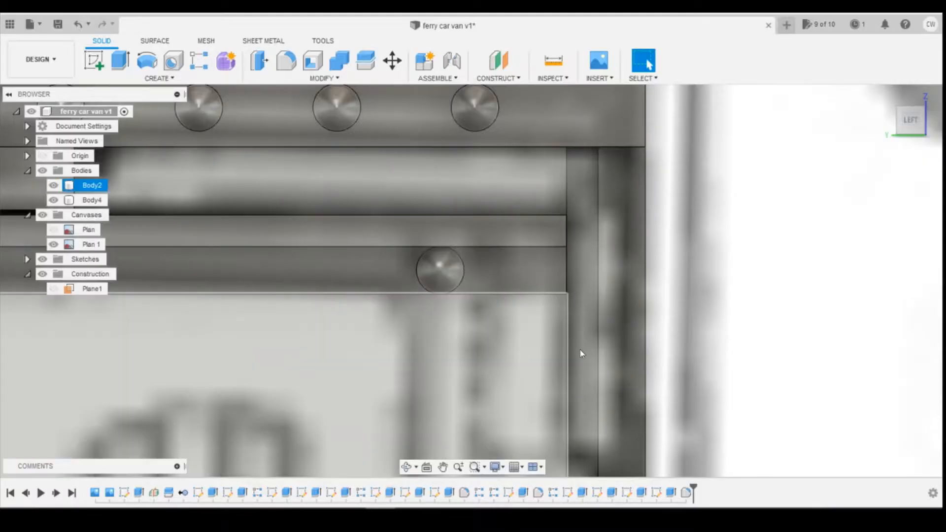
scroll(593, 360, "down", 3)
left_click(199, 60)
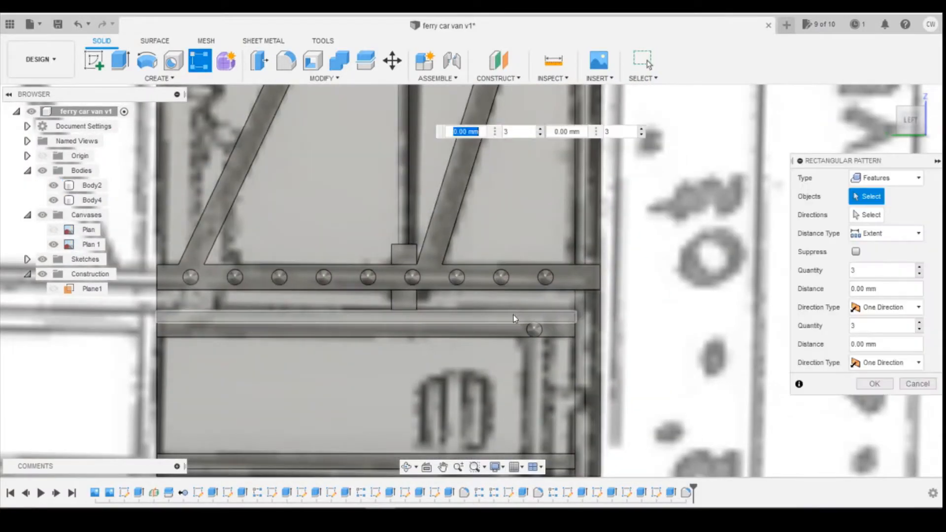
left_click(685, 493)
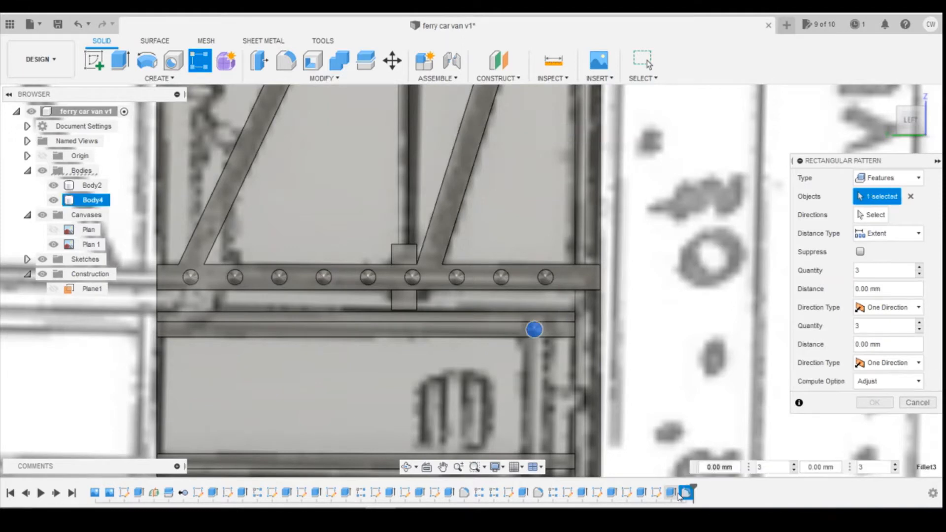
left_click(673, 492)
left_click(870, 214)
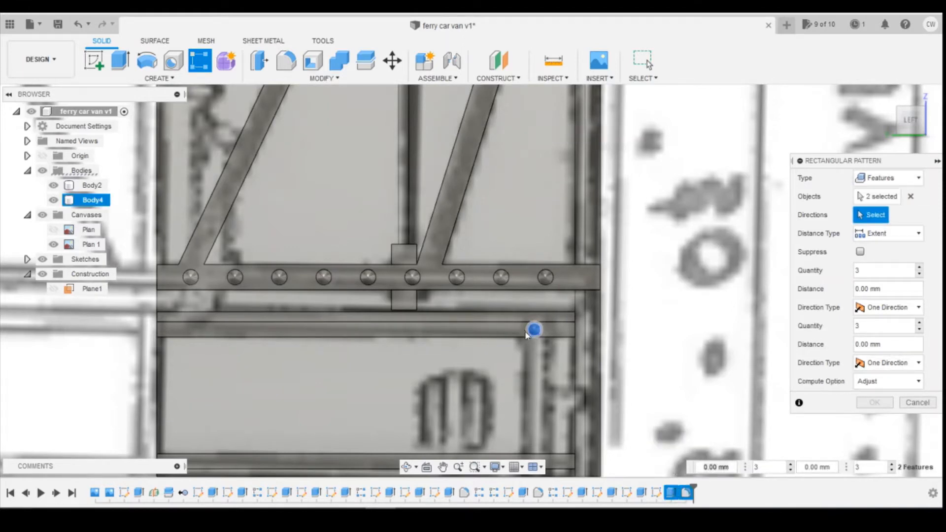
left_click(508, 337)
key("Tab")
type("8")
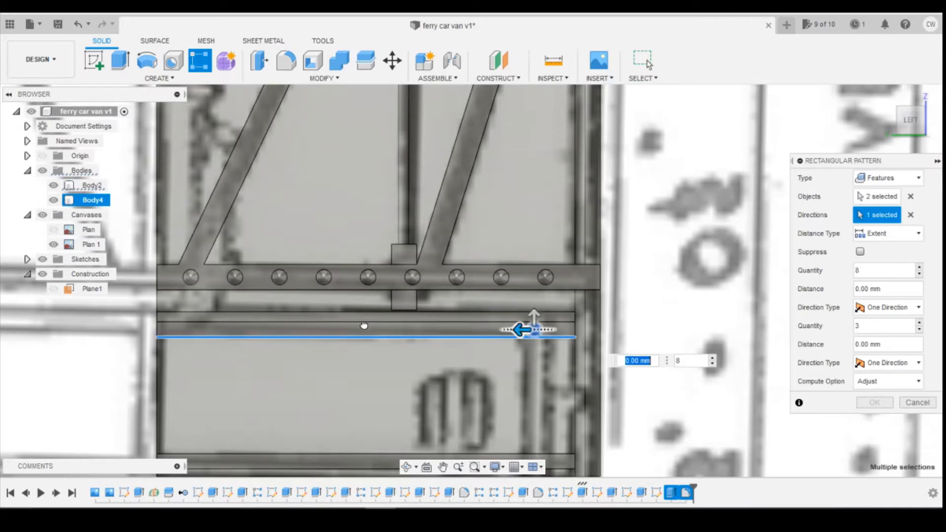
left_click_drag(522, 329, 167, 331)
key("Tab")
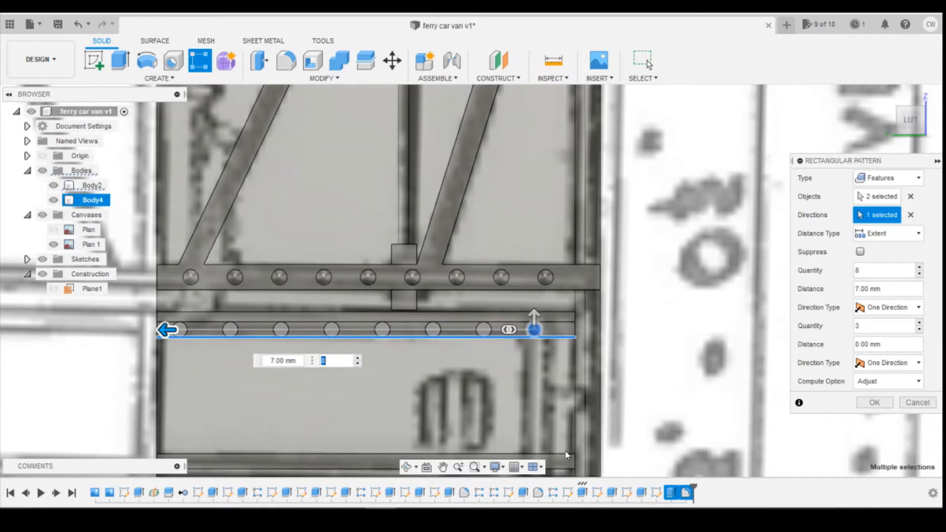
left_click(887, 407)
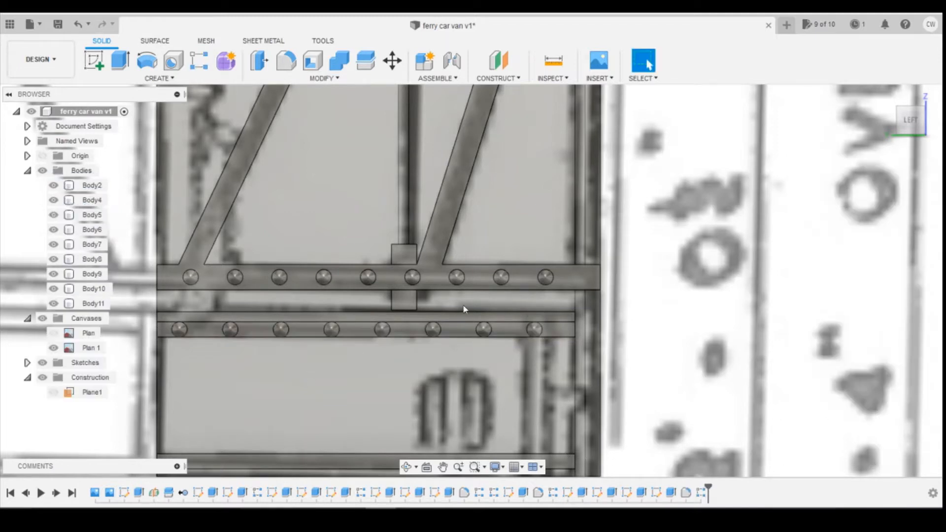
Switch to Photos to examine the lower end wall in the reference photos, and compare it with the model.
mouse_move(411, 508)
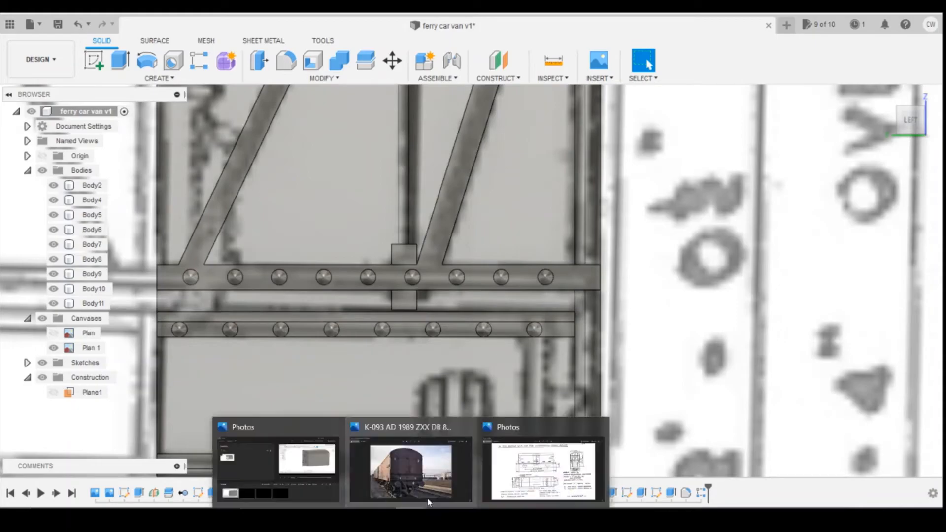
left_click(411, 473)
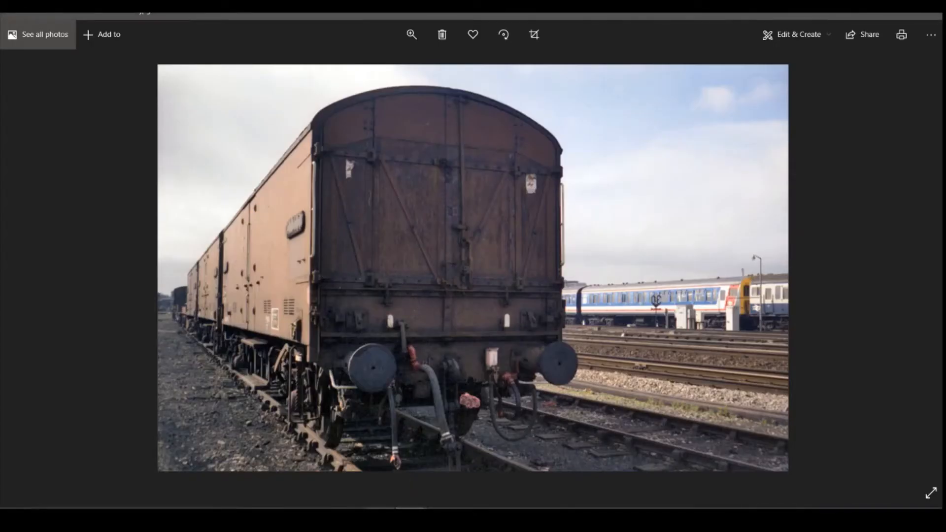
left_click(381, 508)
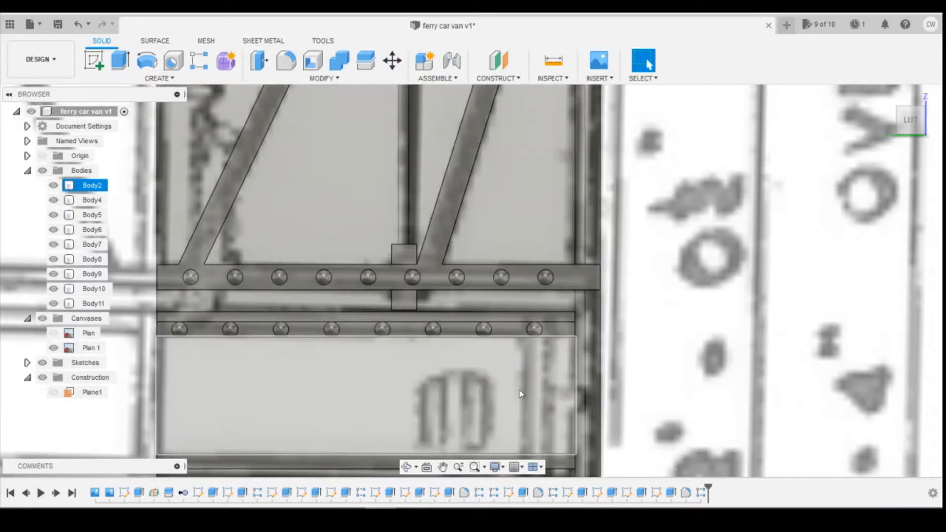
key("alt+Tab")
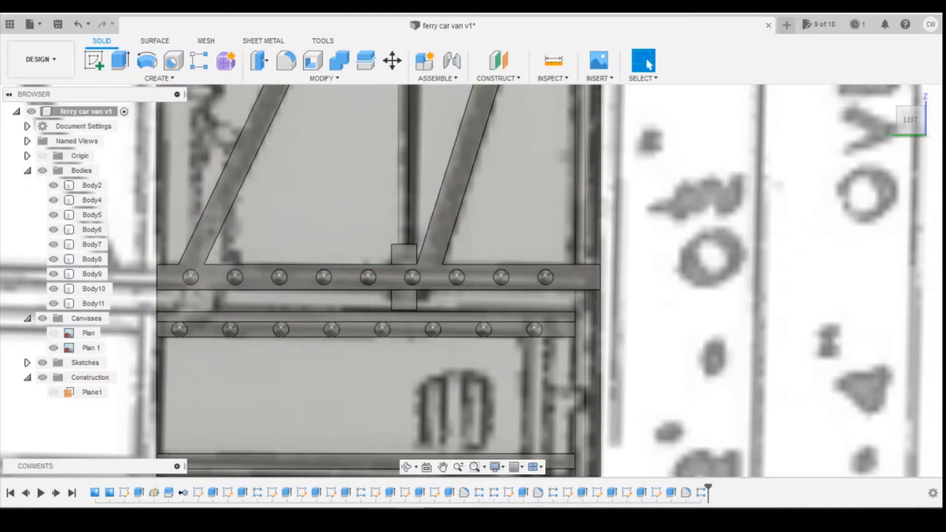
left_click(482, 338)
scroll(562, 341, "down", 4)
scroll(553, 335, "up", 5)
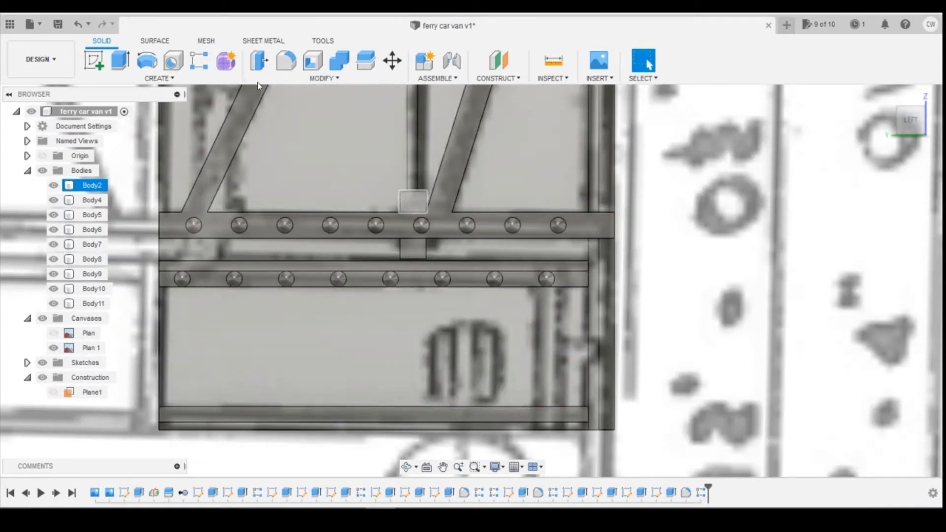
Start a rectangle sketch on the lower end-wall panel and examine the van's end fittings in the reference photo.
left_click(93, 60)
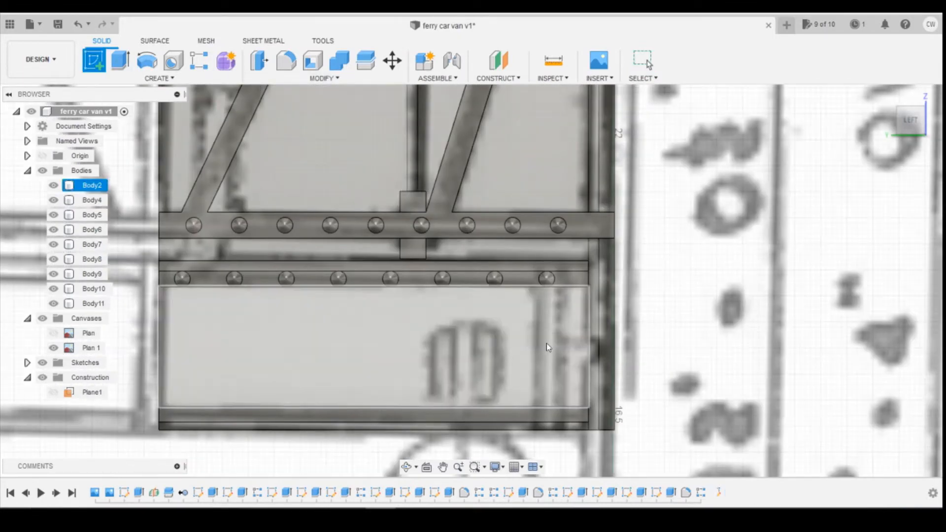
left_click(547, 348)
left_click(113, 63)
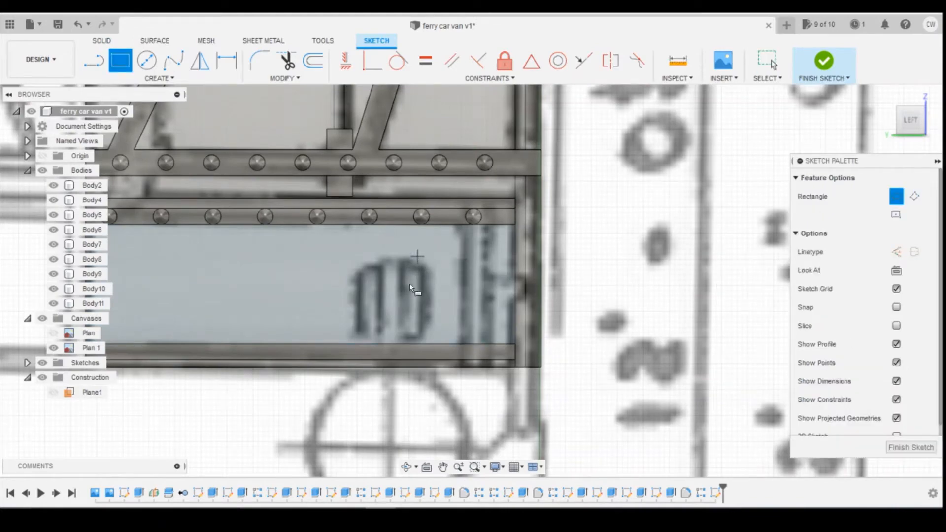
mouse_move(410, 507)
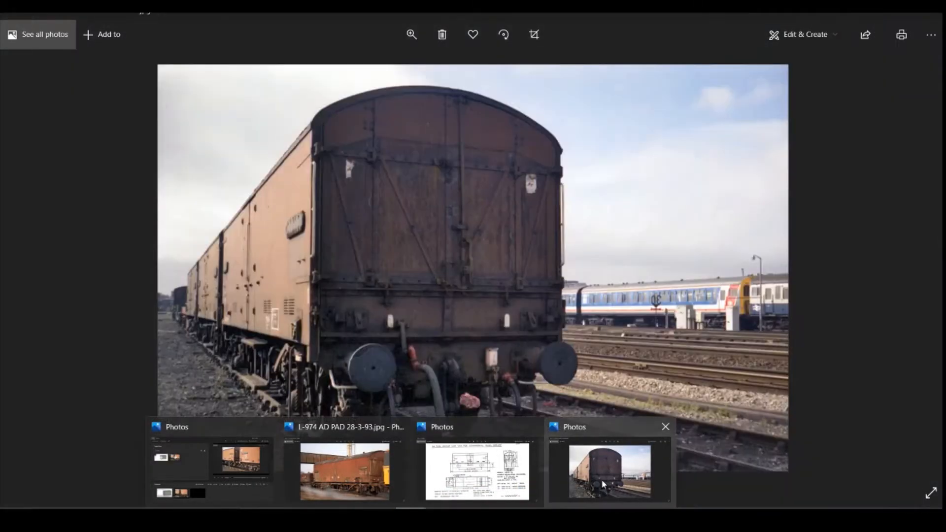
left_click(601, 480)
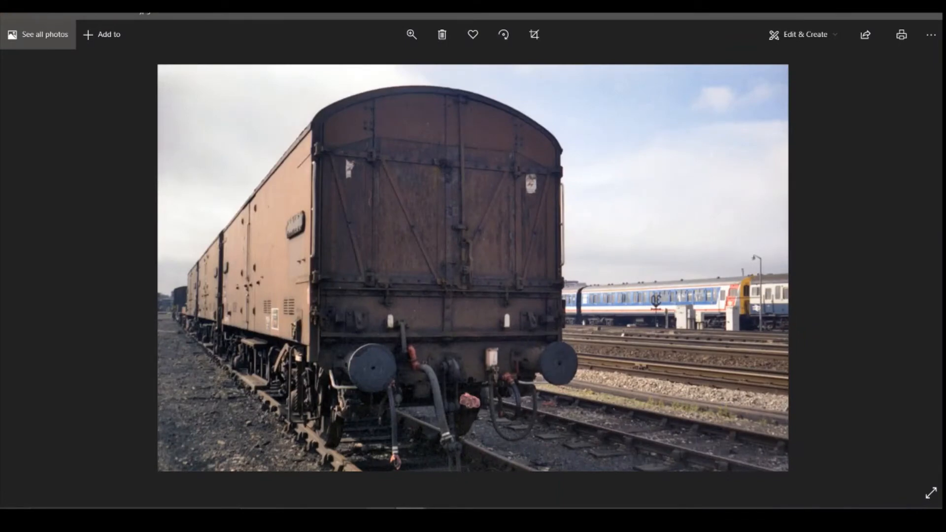
mouse_move(381, 508)
left_click(380, 475)
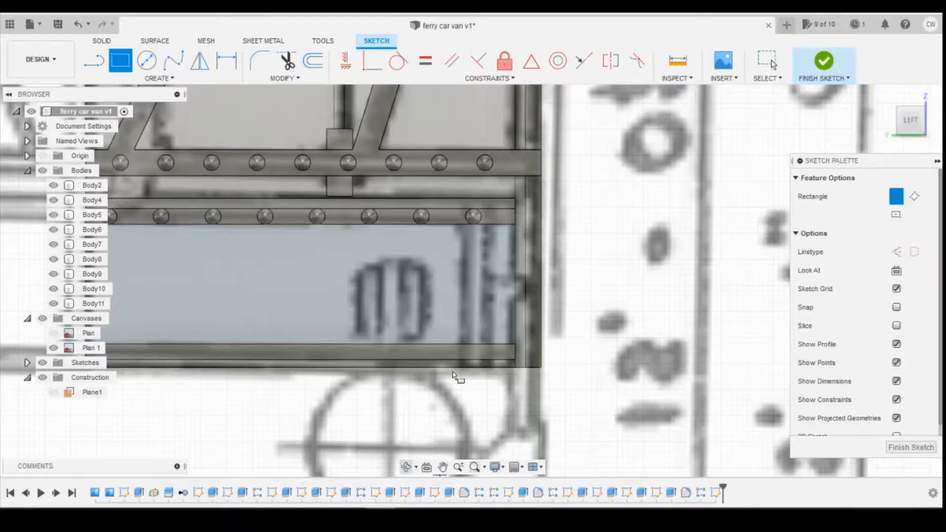
Draw a rectangle 0.5 mm wide and 1 mm high near the outer end of the lower wall panel.
left_click(451, 275)
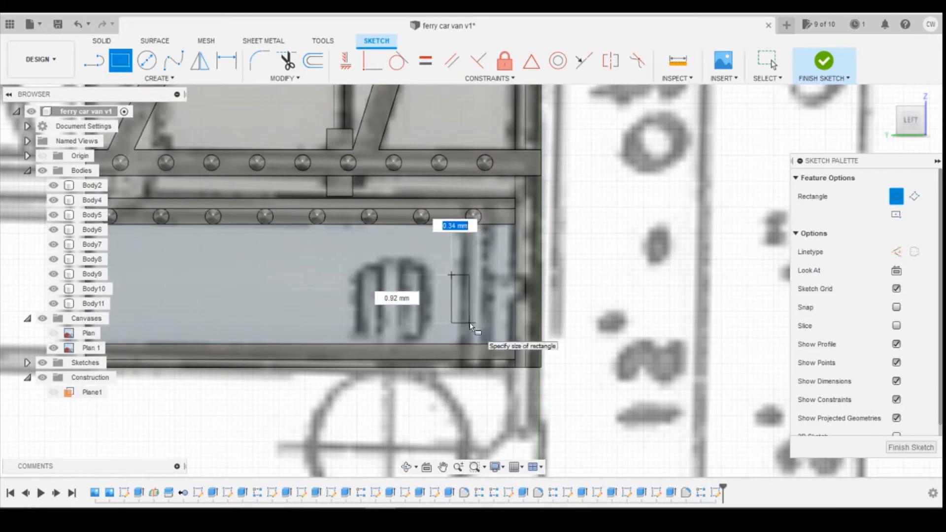
type(".4")
key("BackSpace")
type(".5")
key("Tab")
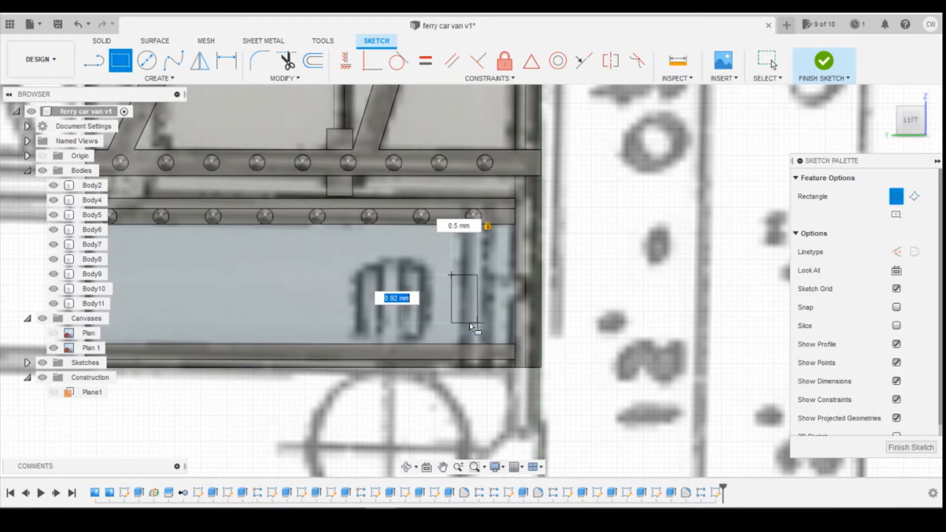
type("1")
key("Return")
Dimension the rectangle's outer vertical side 0.75 mm from the panel's vertical edge.
key("d")
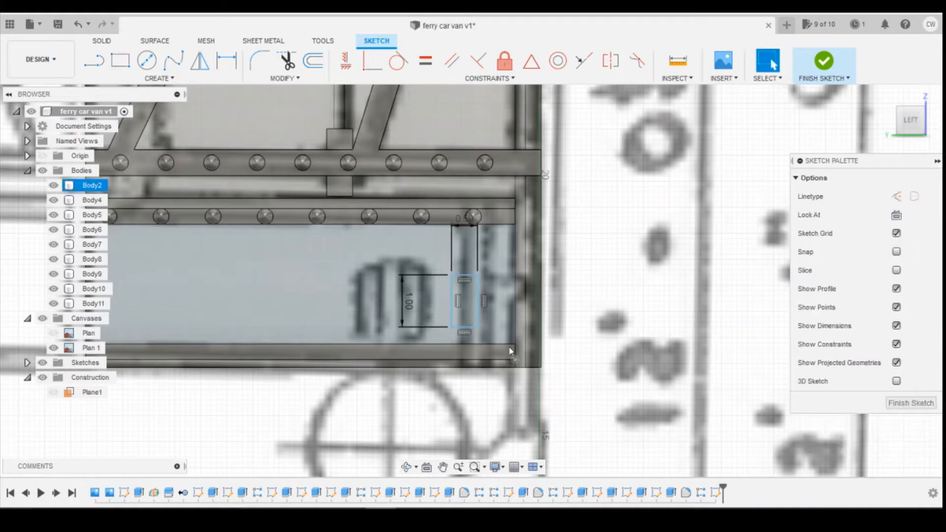
left_click(476, 309)
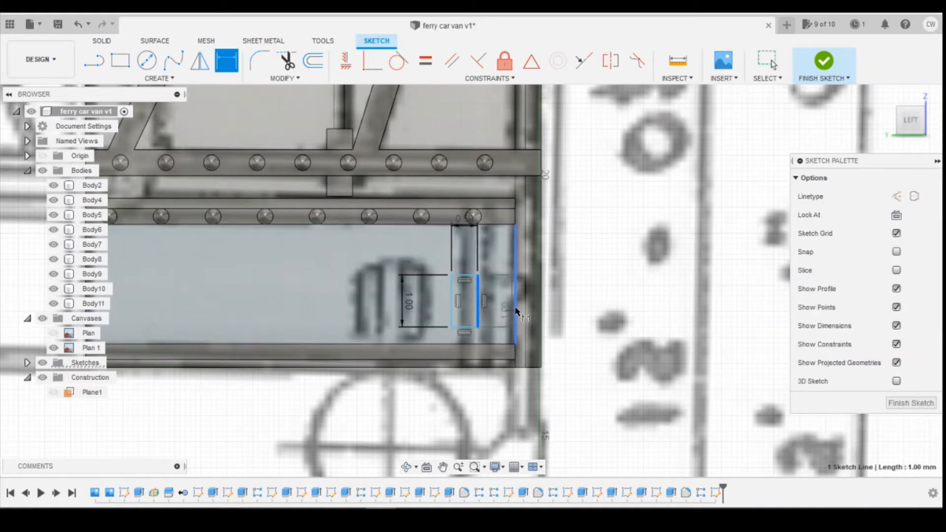
left_click(515, 312)
left_click(497, 401)
type("0")
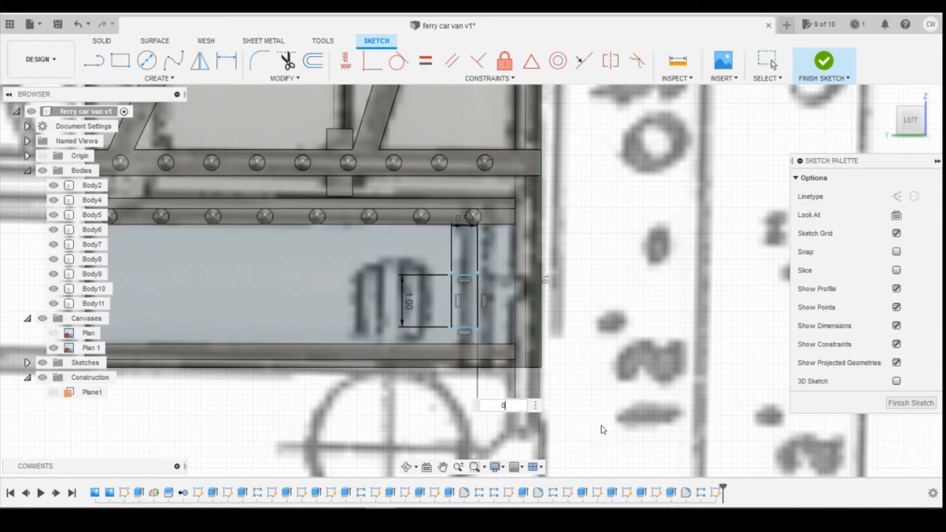
type(".7")
key("Return")
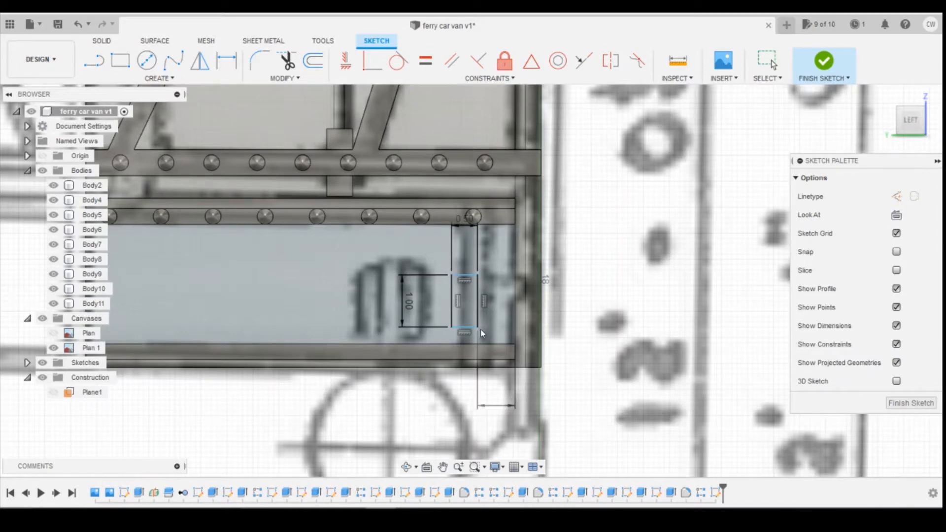
Dimension the rectangle's lower side 0.3 mm above the bottom strip.
key("d")
left_click(465, 327)
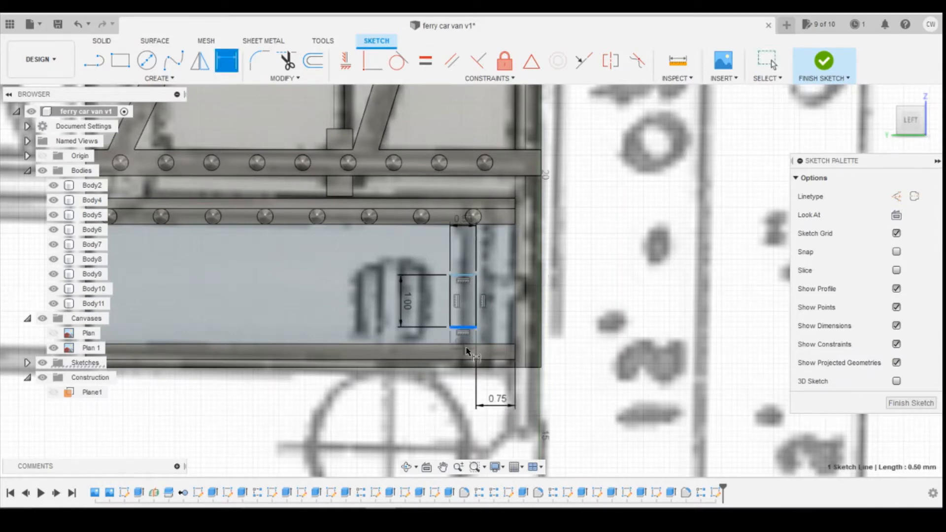
left_click(467, 344)
left_click(595, 347)
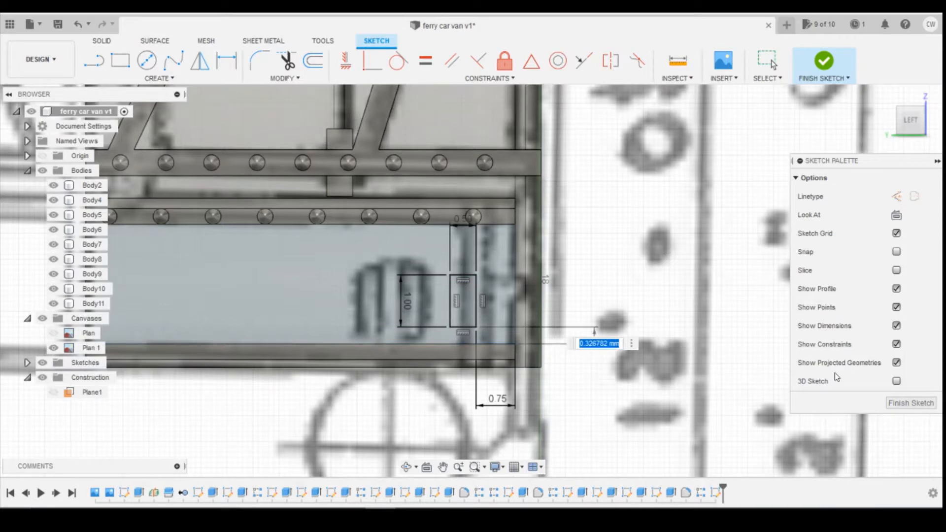
type(".3")
key("Return")
key("Escape")
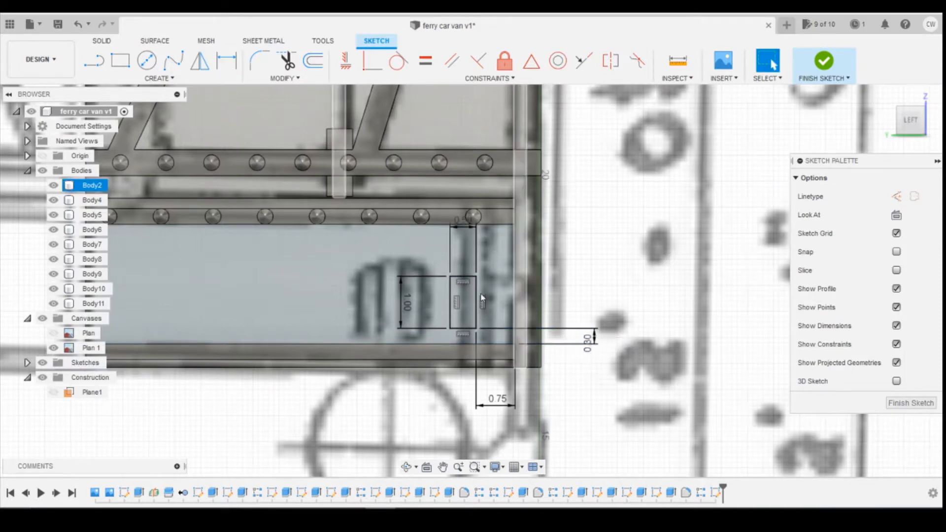
Extrude the small rectangle outward from the end wall by about 1.1 mm, joined to the existing body.
left_click(463, 296)
right_click(463, 297)
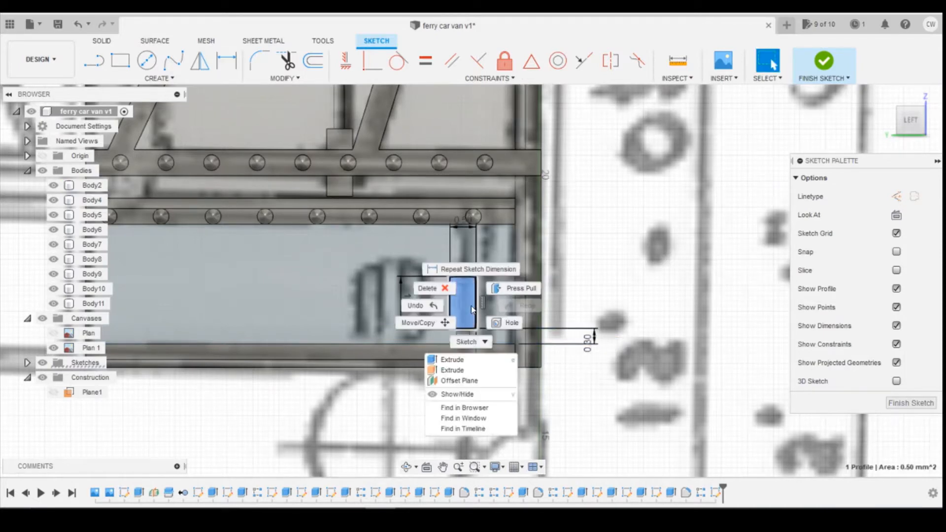
left_click(459, 360)
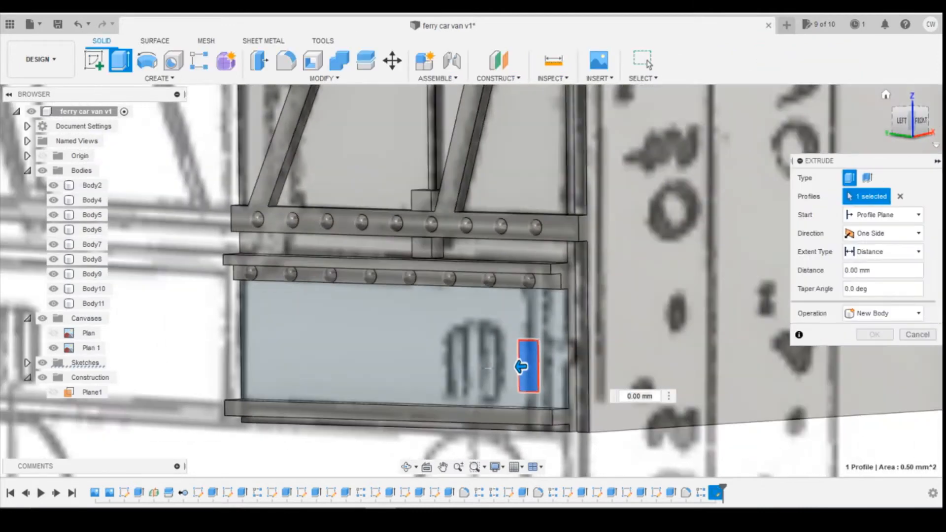
left_click(920, 121)
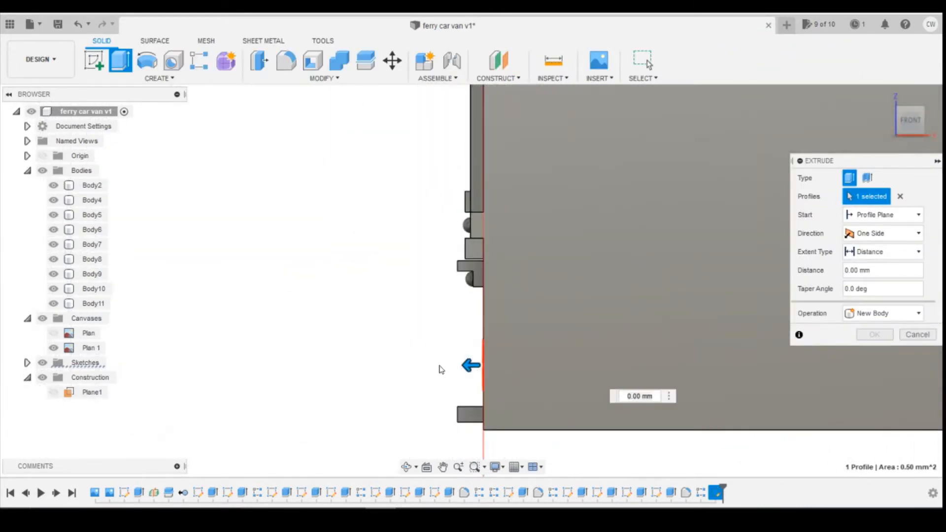
left_click_drag(469, 365, 413, 364)
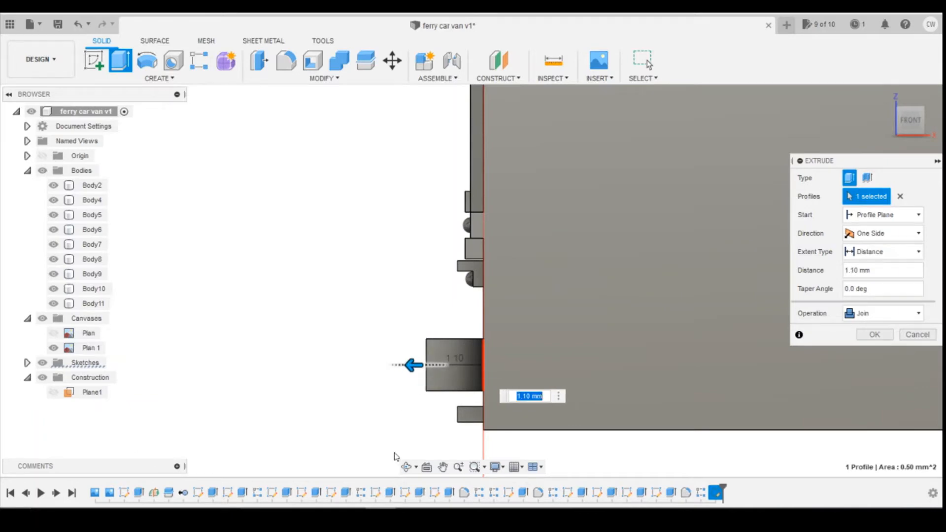
Check the fitting's projection in the reference photos and complete the extrusion with a distance of 1 mm.
left_click(580, 477)
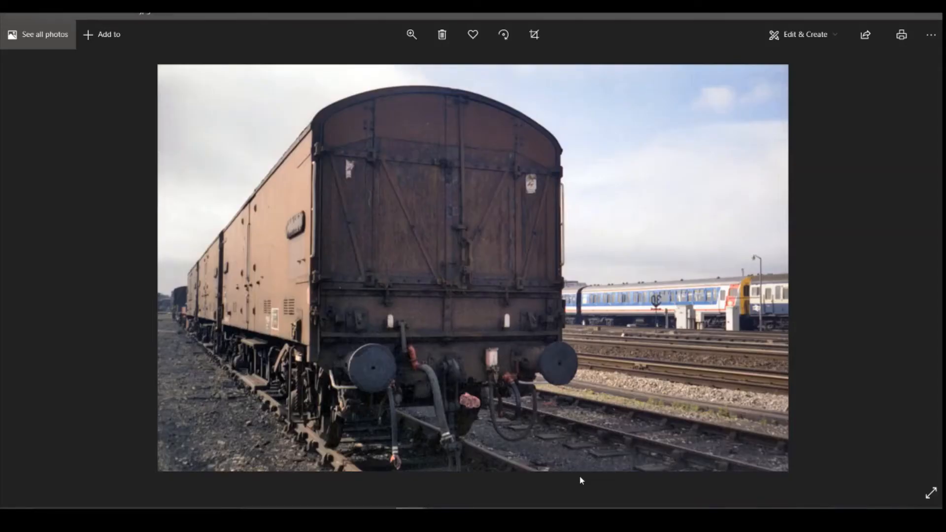
scroll(551, 377, "down", 1)
scroll(552, 377, "up", 2)
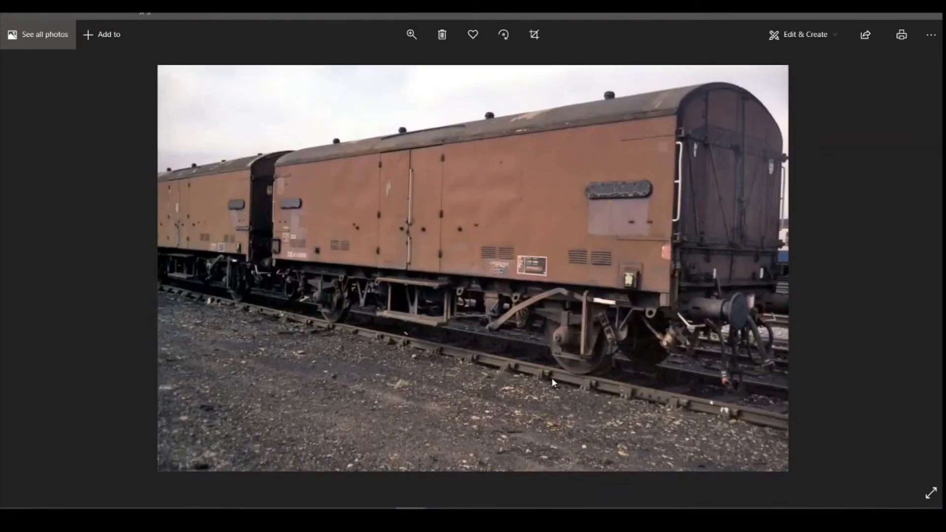
scroll(552, 377, "down", 1)
mouse_move(411, 508)
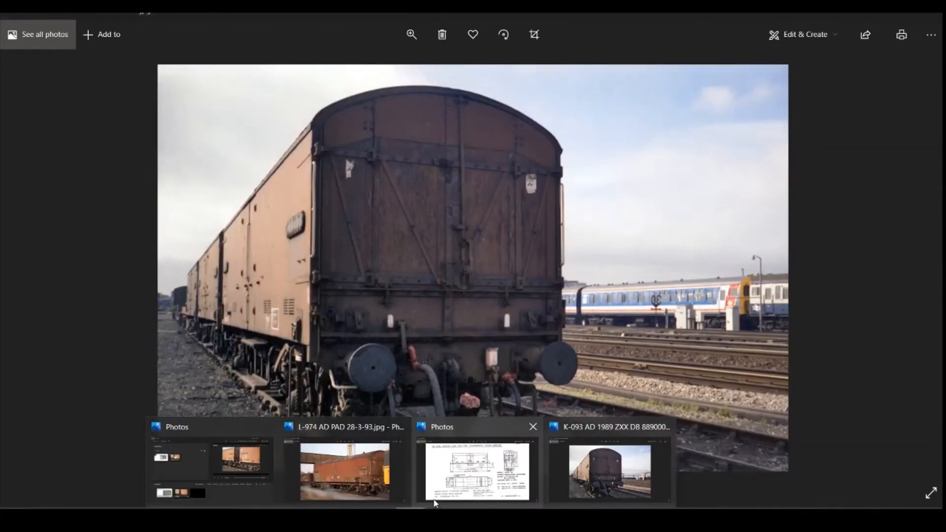
left_click(385, 491)
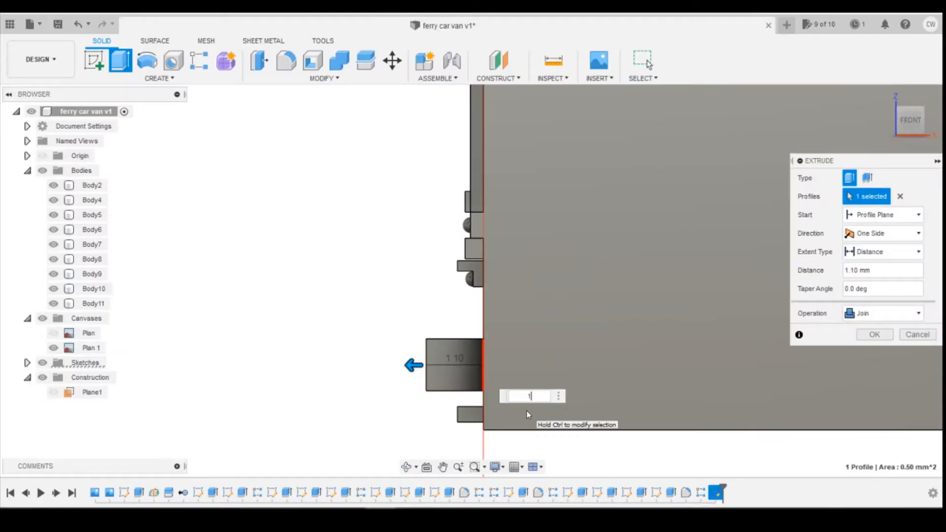
key("Return")
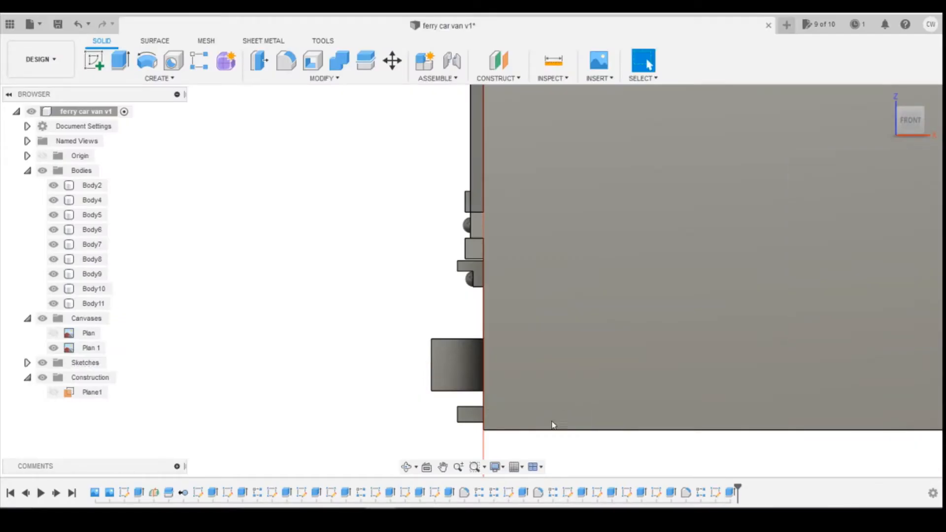
Create a sketch on the block's side face, examine the fitting in the L-974 reference photo, and close the sketch.
left_click(89, 73)
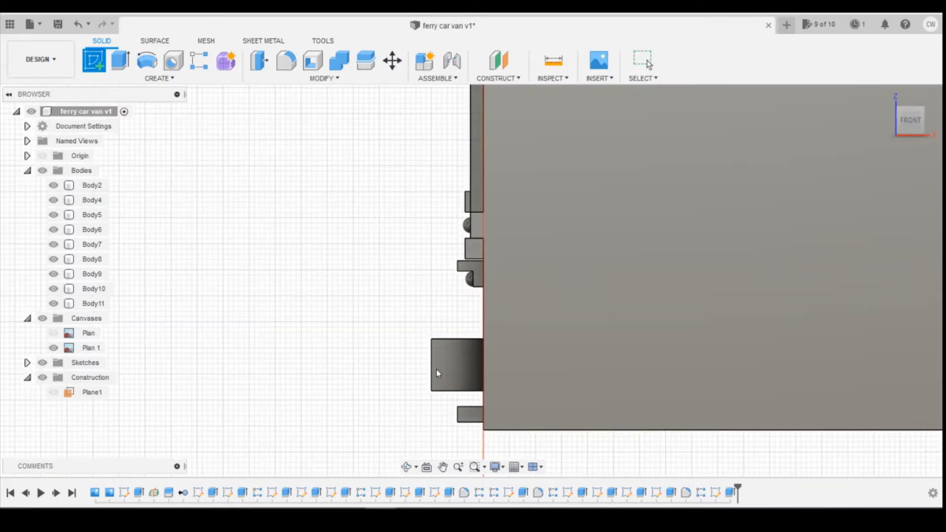
left_click(448, 374)
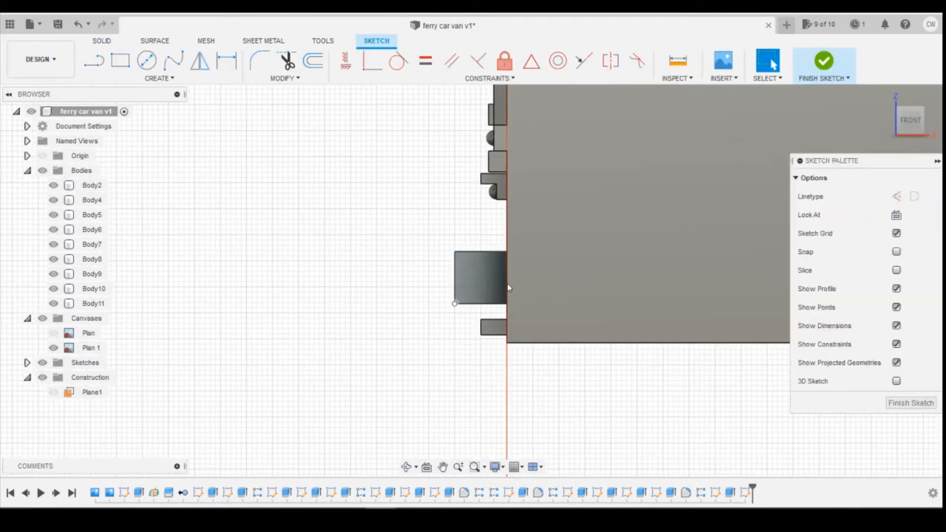
mouse_move(412, 517)
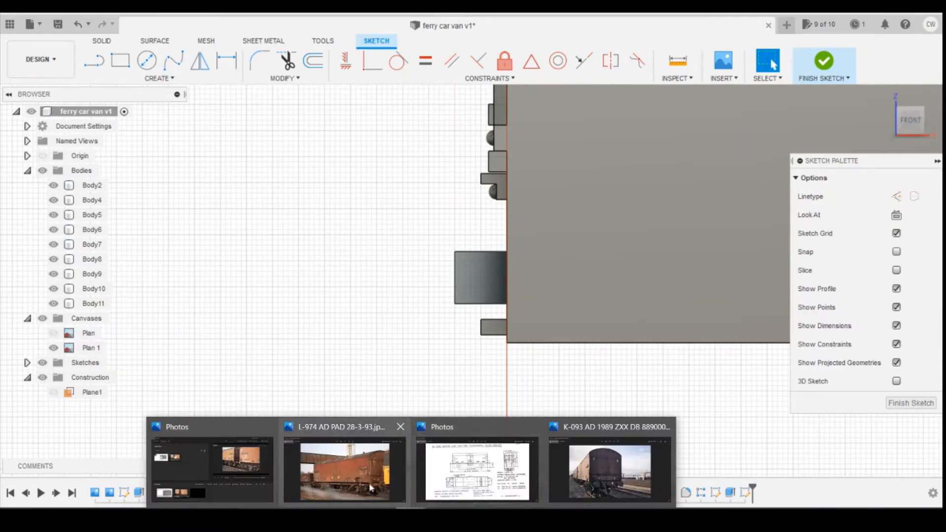
left_click(384, 477)
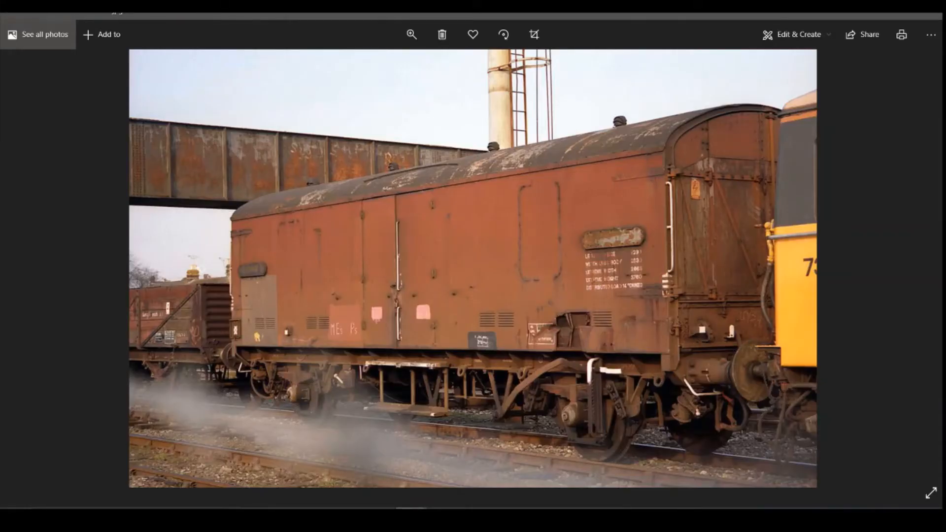
left_click(381, 517)
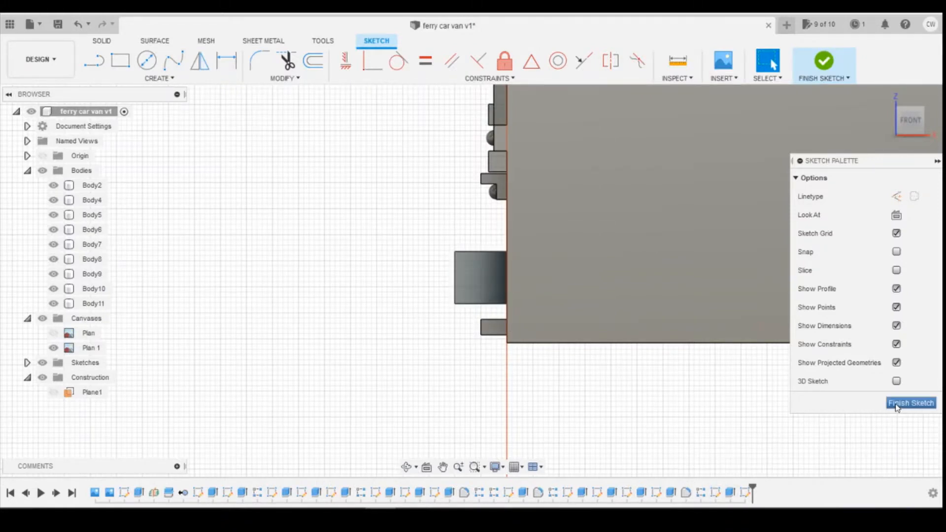
left_click(896, 402)
Edit the block's rectangle sketch and set the rectangle's height to 0.8 mm.
right_click(715, 492)
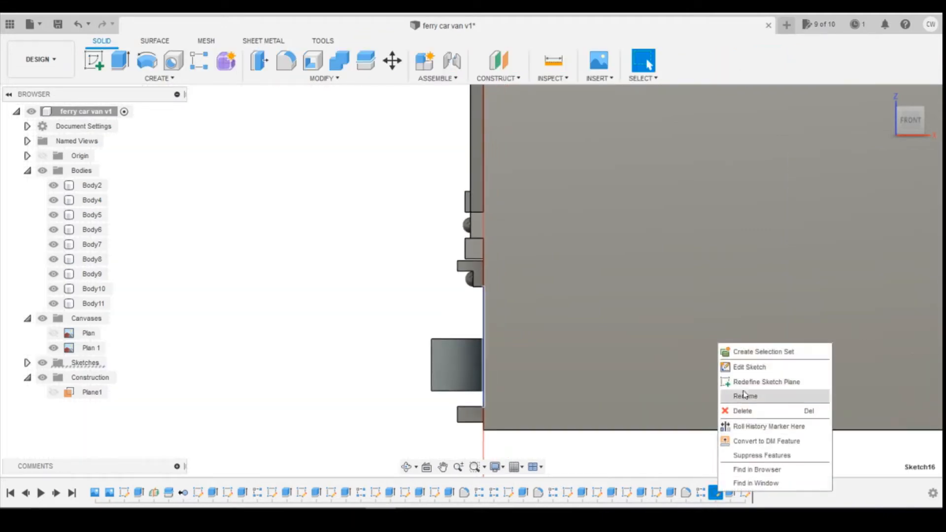
left_click(747, 372)
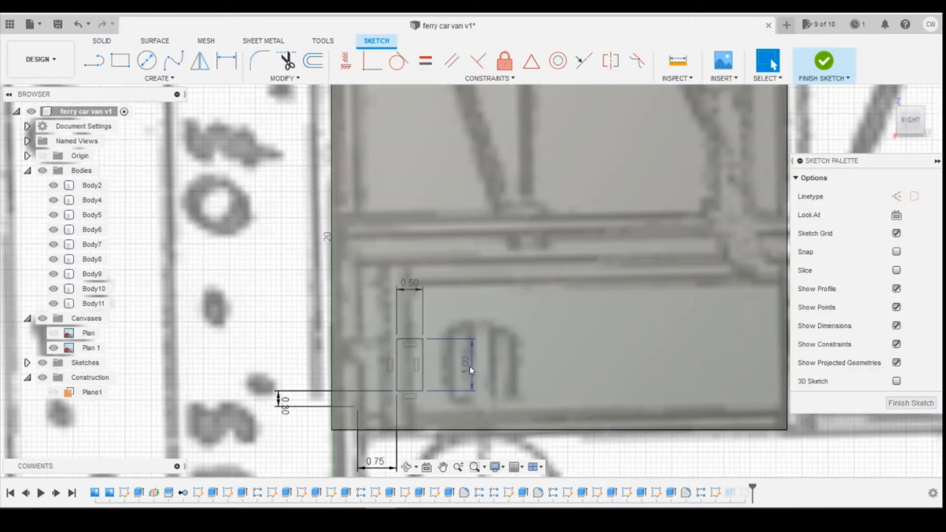
double_click(467, 364)
type("0.8")
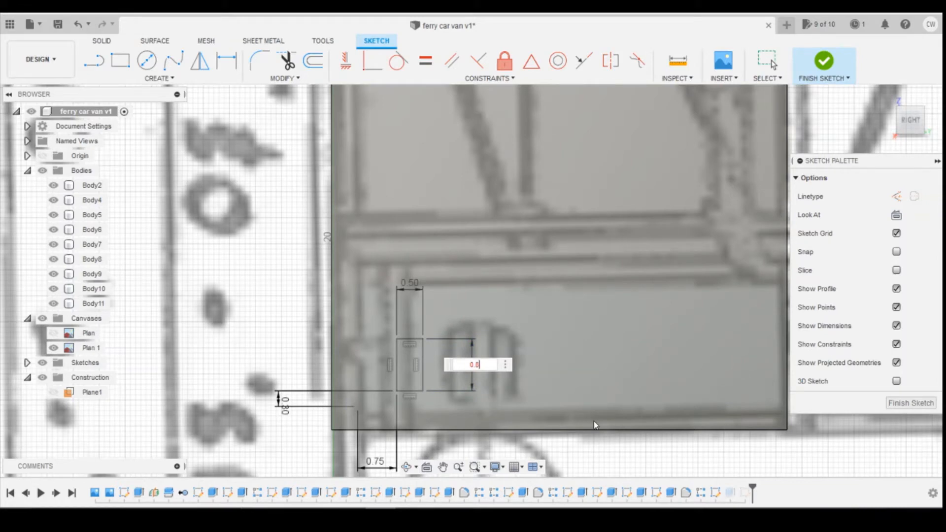
key("Return")
key("Escape")
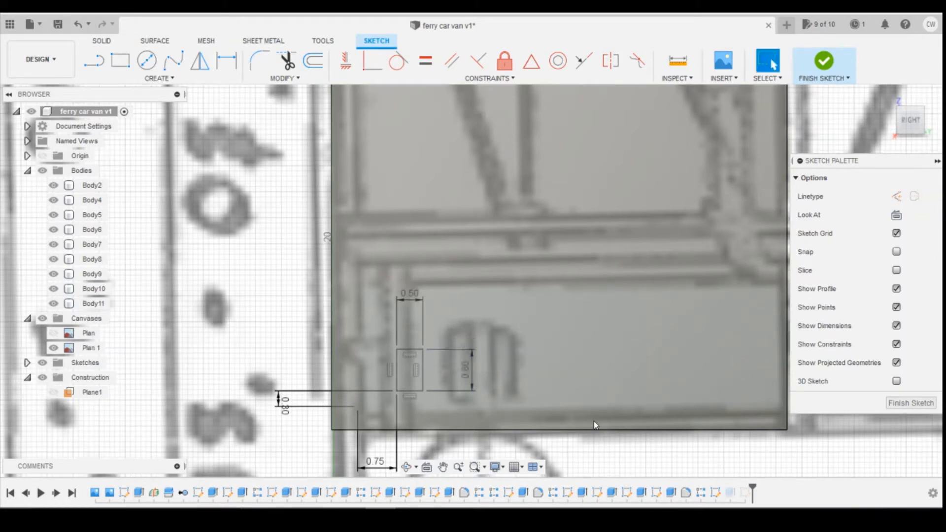
left_click(823, 60)
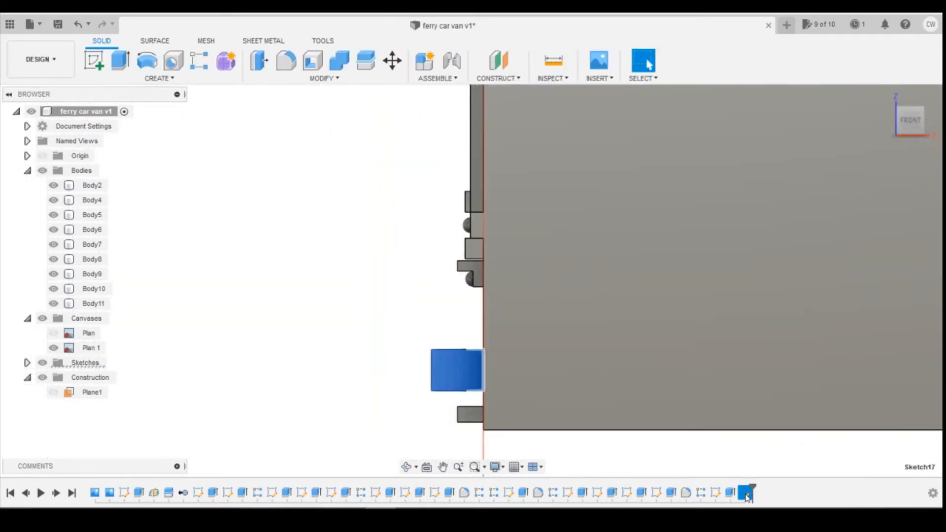
Edit the block's side-face sketch and draw a line from the outer edge's midpoint to the centre, continuing diagonally to the lower wall corner.
right_click(746, 491)
left_click(771, 375)
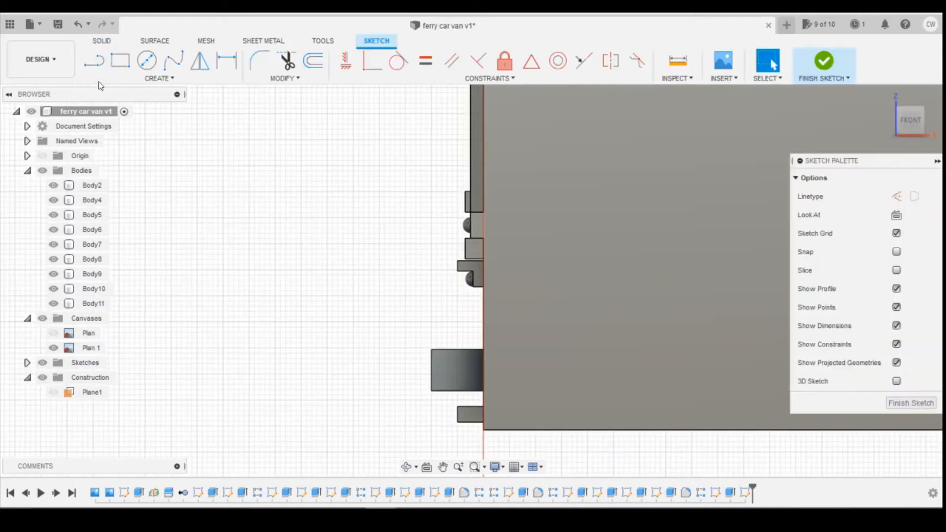
key("l")
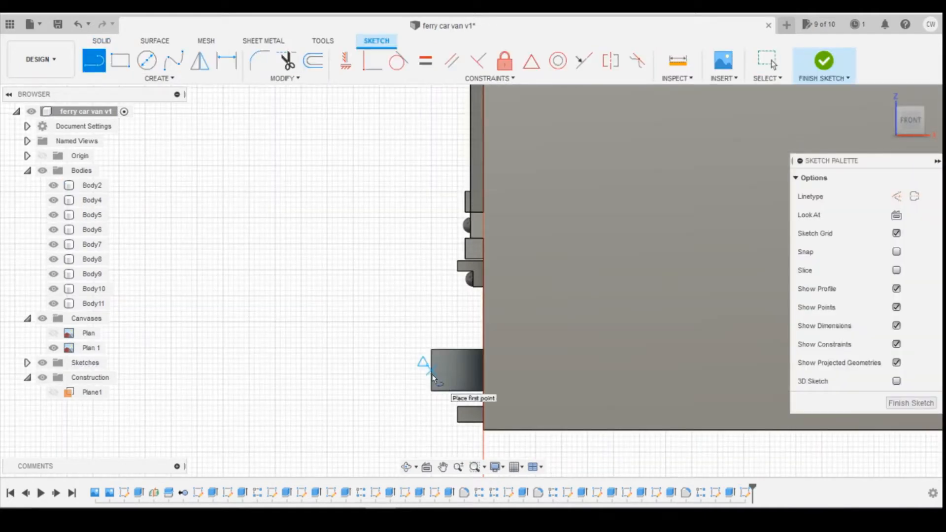
left_click(431, 371)
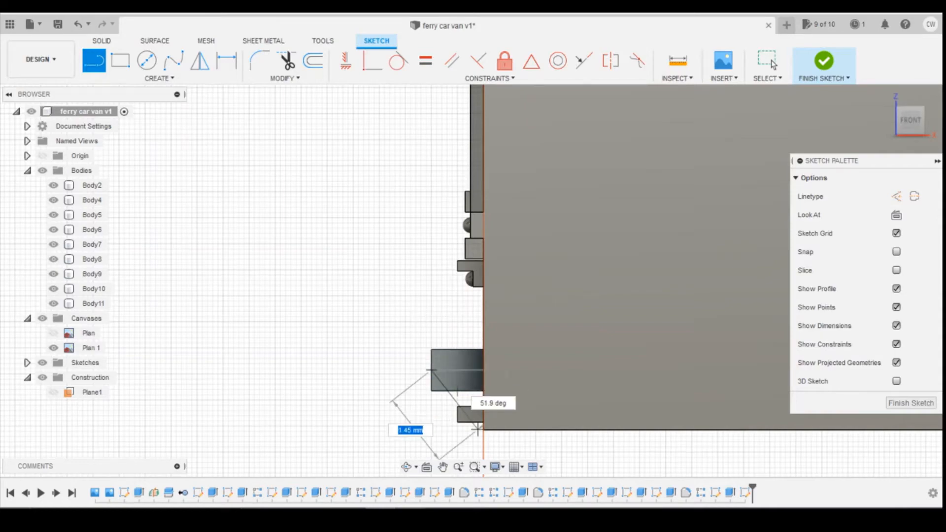
mouse_move(409, 508)
left_click(386, 478)
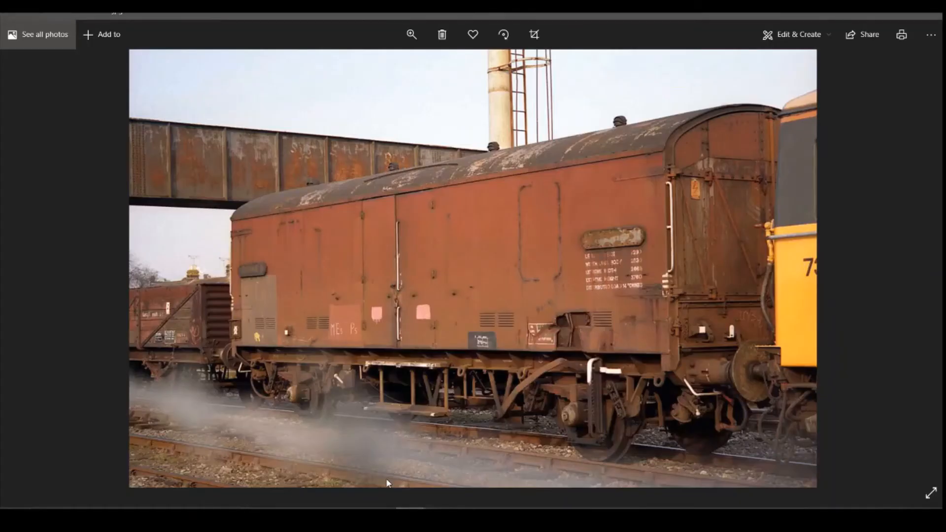
left_click(383, 508)
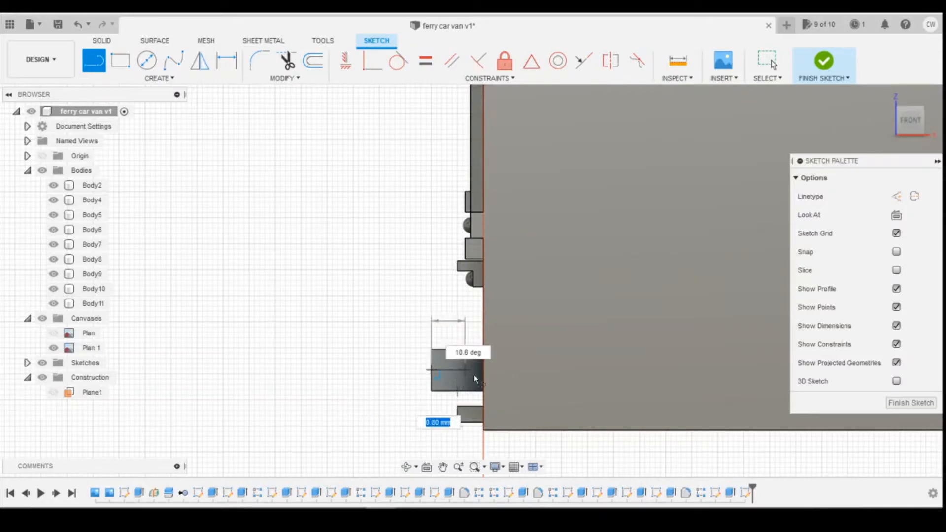
left_click(457, 372)
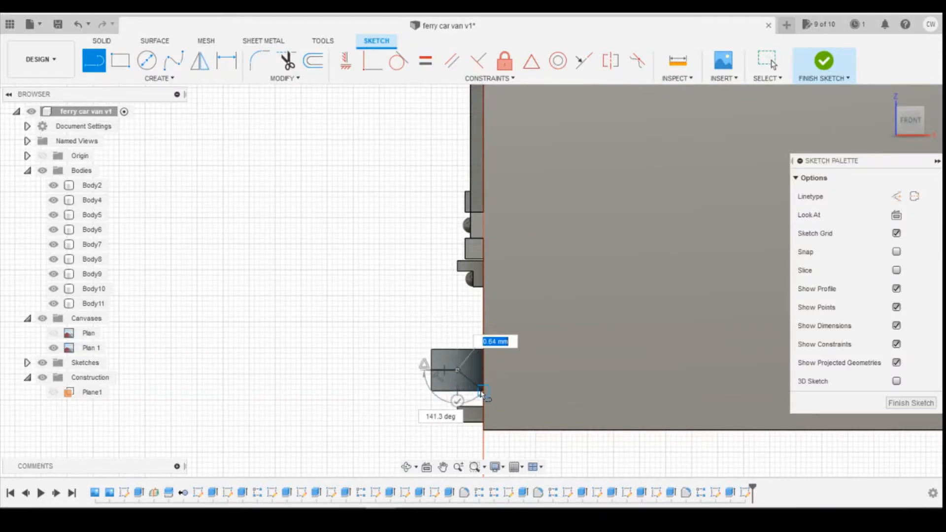
left_click(482, 392)
key("Escape")
Extrude the profile below the stepped line through the full width of the block to cut away its lower outer part.
right_click(453, 379)
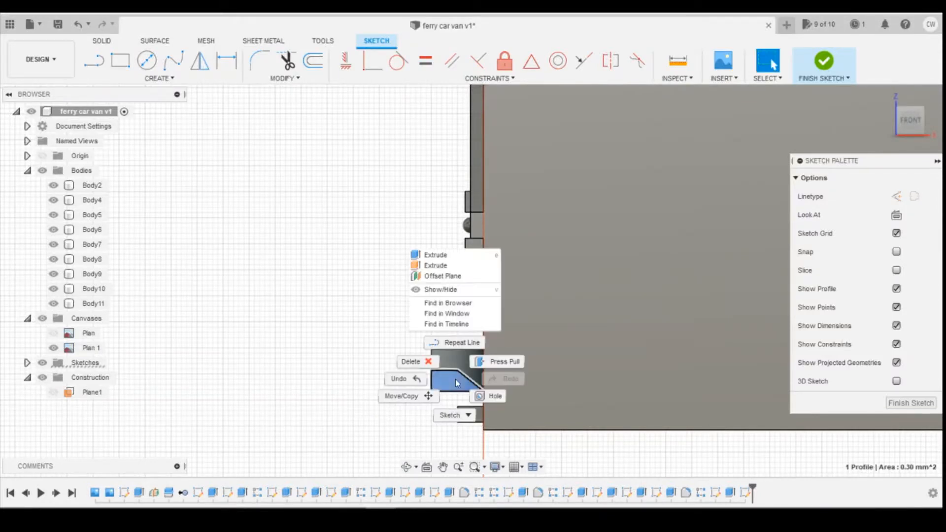
left_click(454, 265)
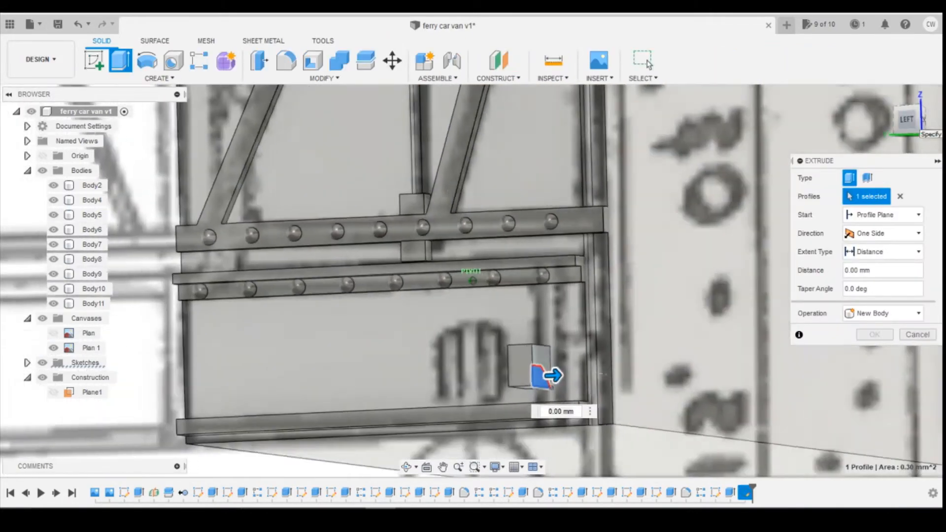
left_click_drag(915, 123, 934, 118)
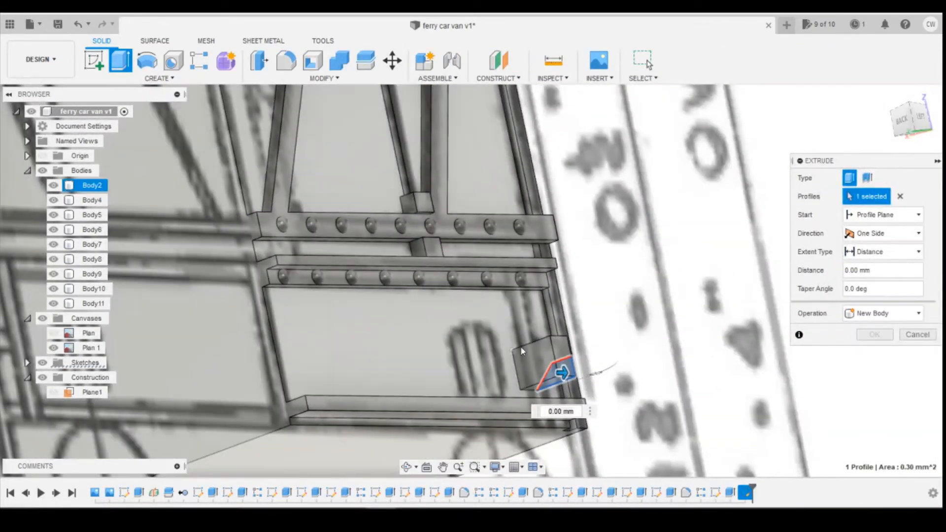
left_click_drag(566, 372, 528, 374)
left_click(874, 353)
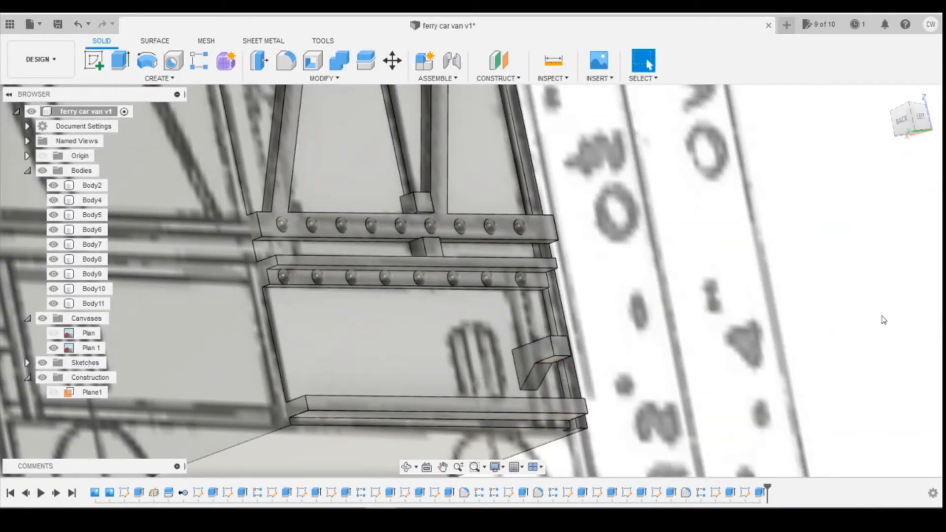
Examine the end wall fittings in the L-974 and K-093 reference photos.
left_click_drag(895, 117, 900, 134)
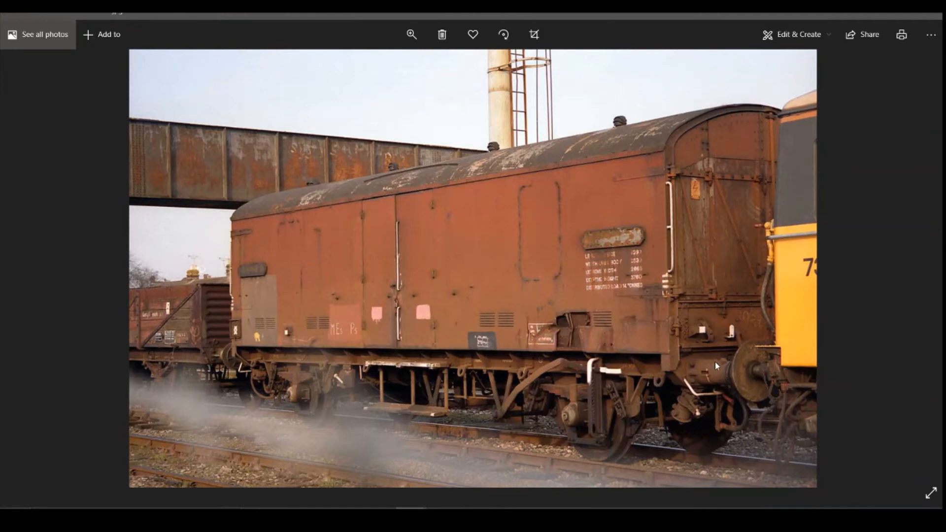
left_click(410, 518)
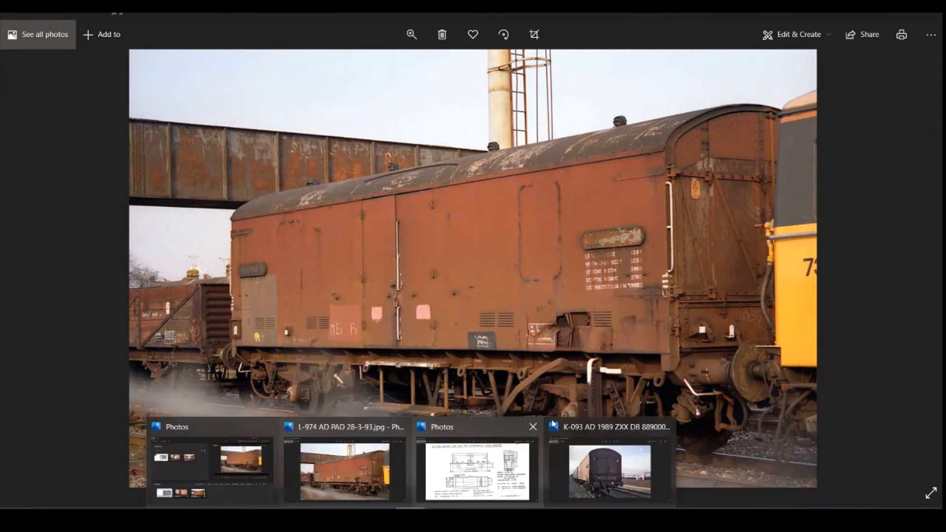
left_click(600, 485)
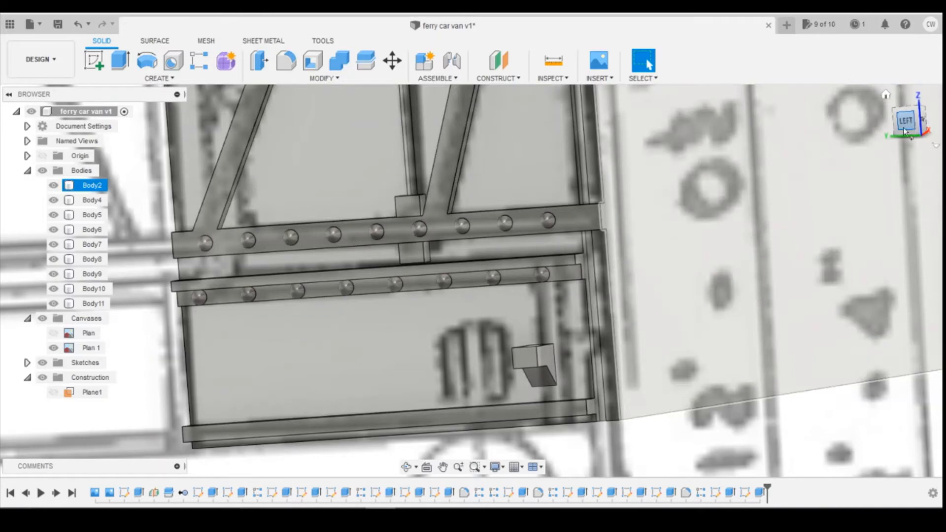
Sketch a rectangle about 1.42 by 1.38 mm on the lower end wall panel, tracing the plan's ribbed fitting beside the block.
left_click(905, 126)
left_click(94, 60)
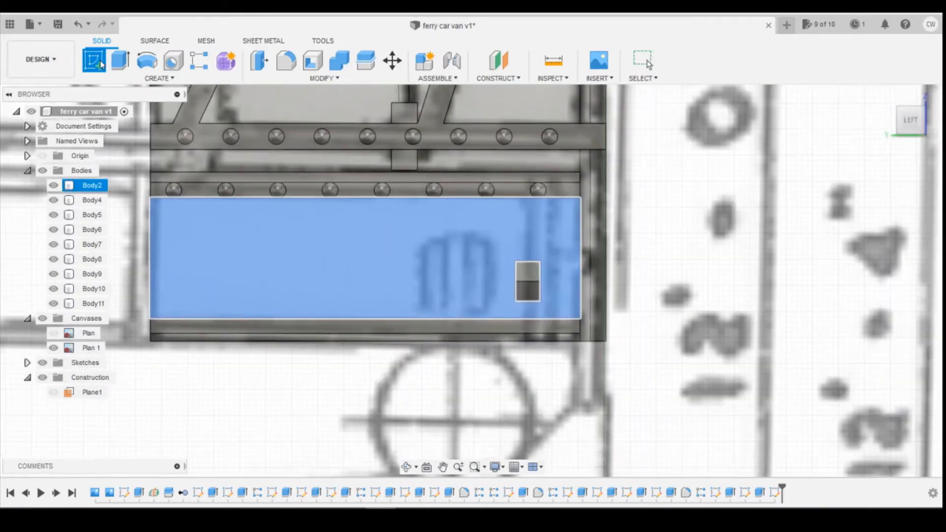
left_click(401, 278)
key("r")
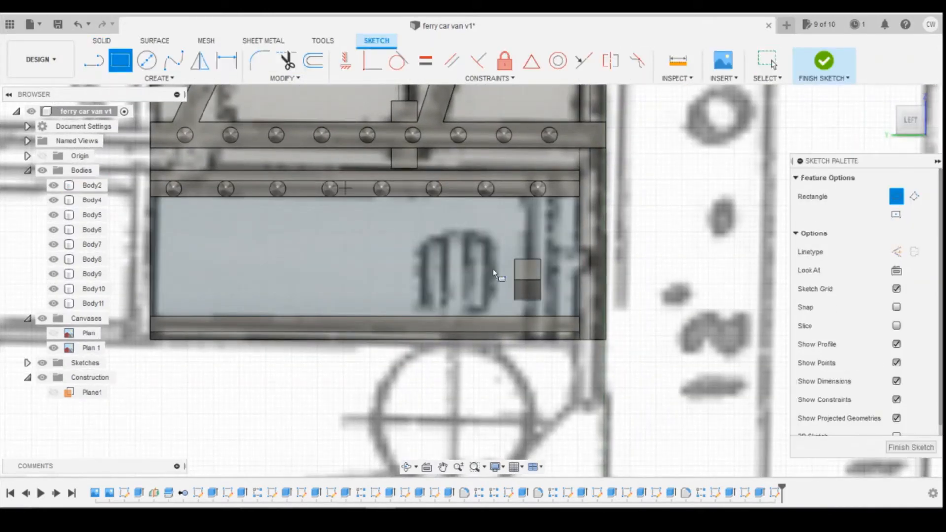
left_click(492, 238)
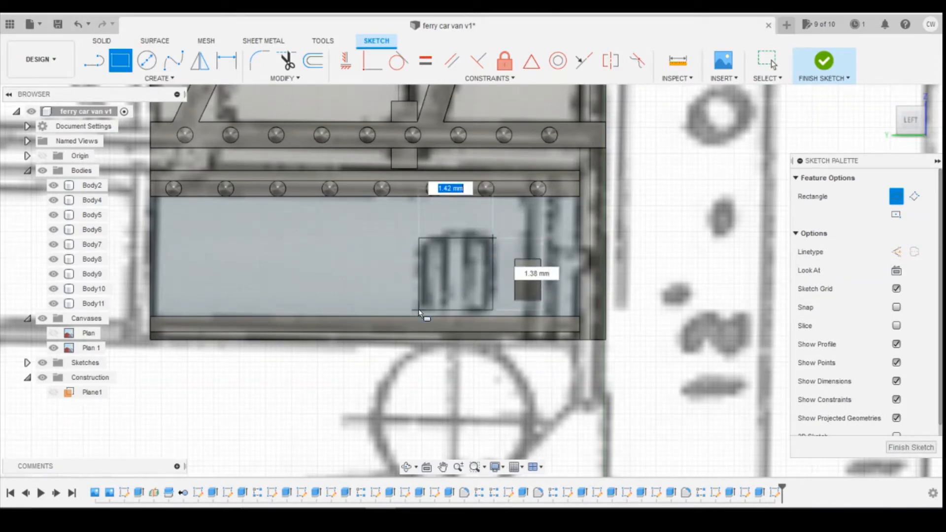
left_click(418, 310)
Dimension the rectangle to 1.4 mm wide and 1.4 mm high.
key("d")
left_click(456, 238)
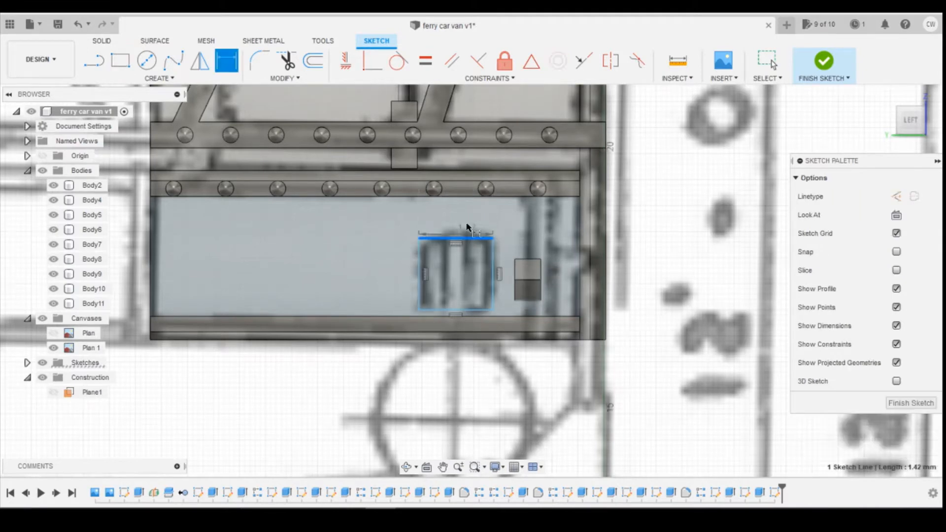
left_click(464, 224)
type("1.4")
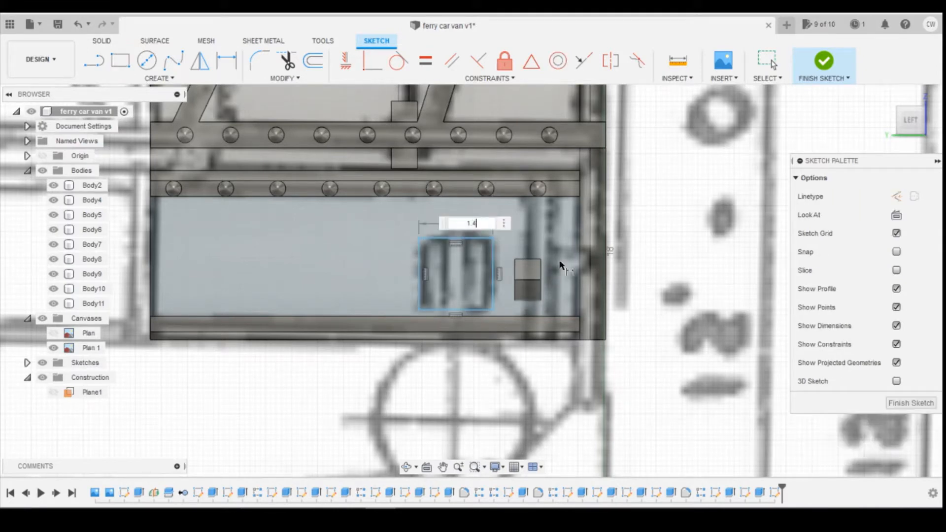
key("Return")
left_click(492, 272)
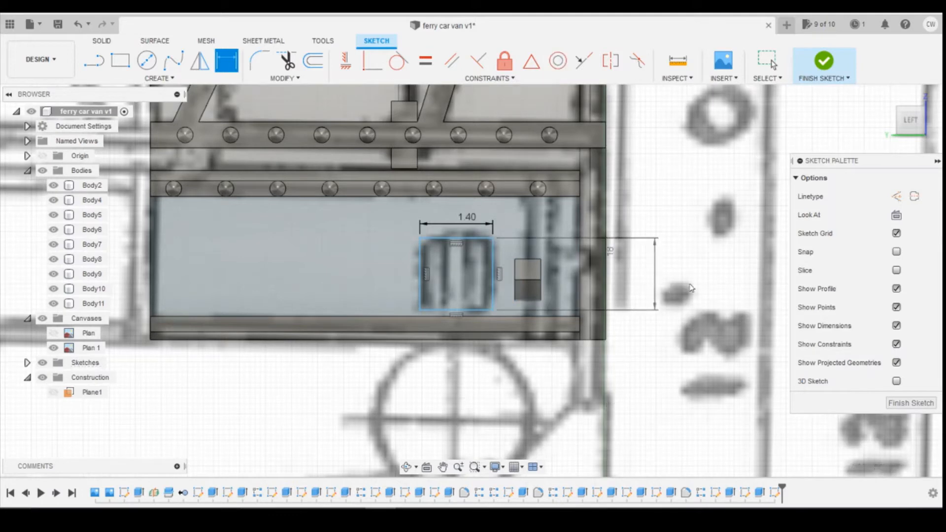
left_click(655, 277)
type("1.4")
key("Return")
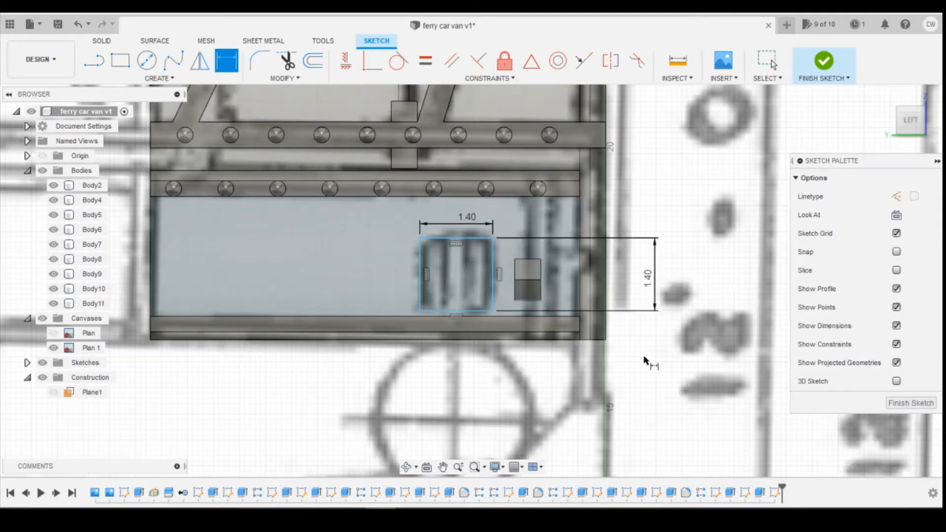
Dimension the rectangle's lower corner 0.1 mm above the bottom strip's upper edge.
left_click(491, 310)
left_click(493, 316)
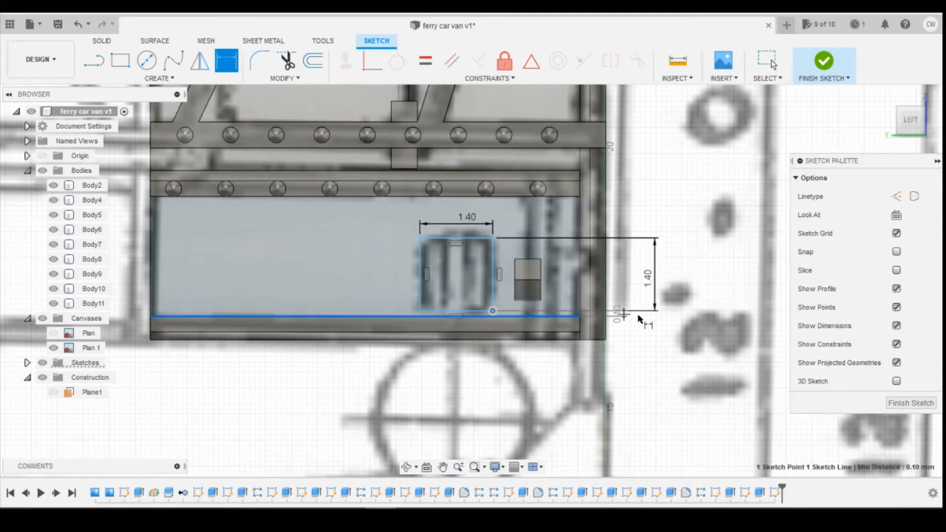
left_click(641, 317)
type("0.1")
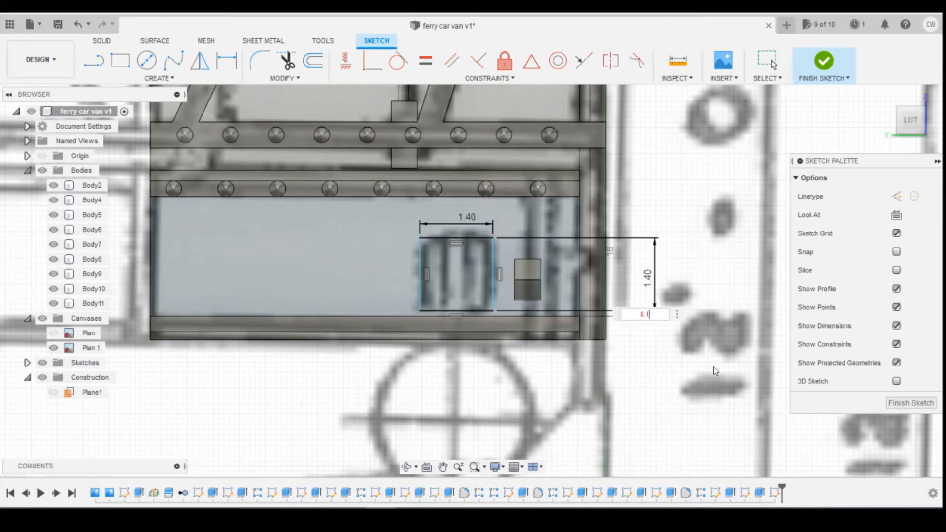
key("Return")
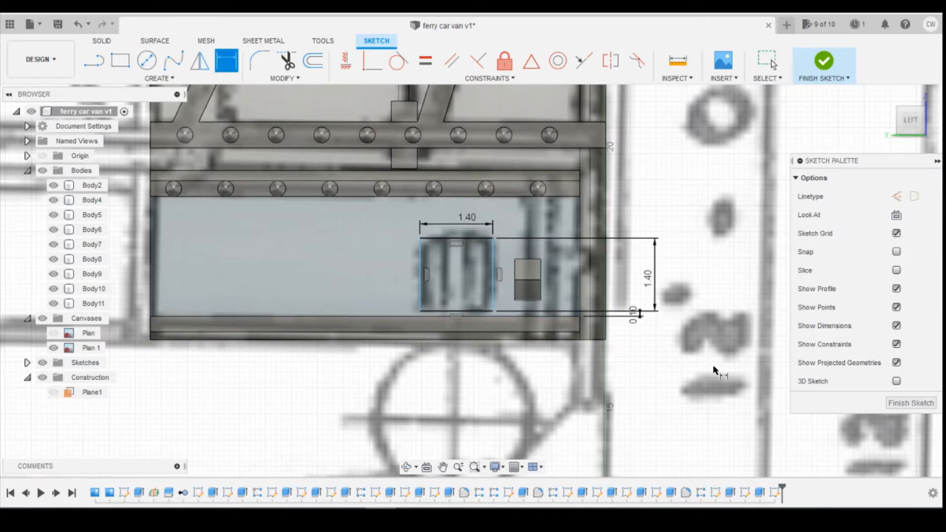
left_click(493, 312)
left_click(576, 316)
left_click(587, 401)
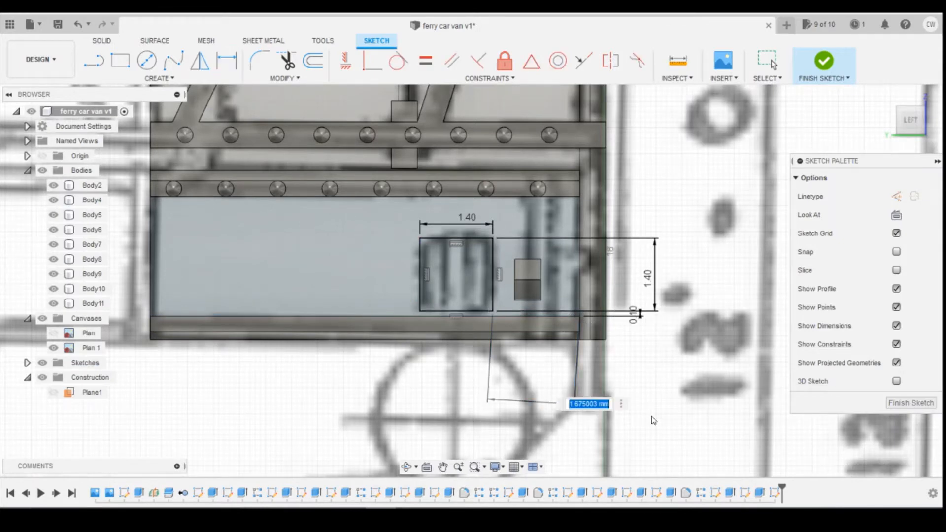
key("Return")
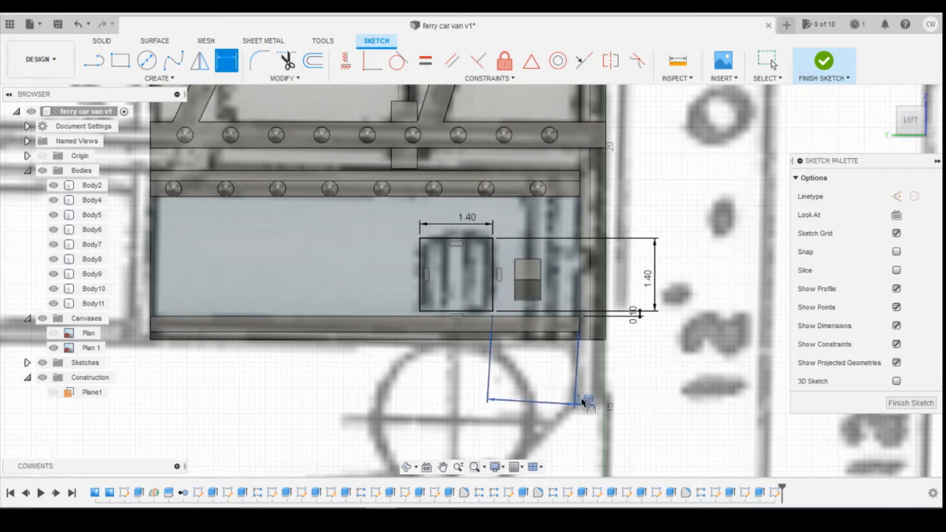
left_click(585, 400)
key("Delete")
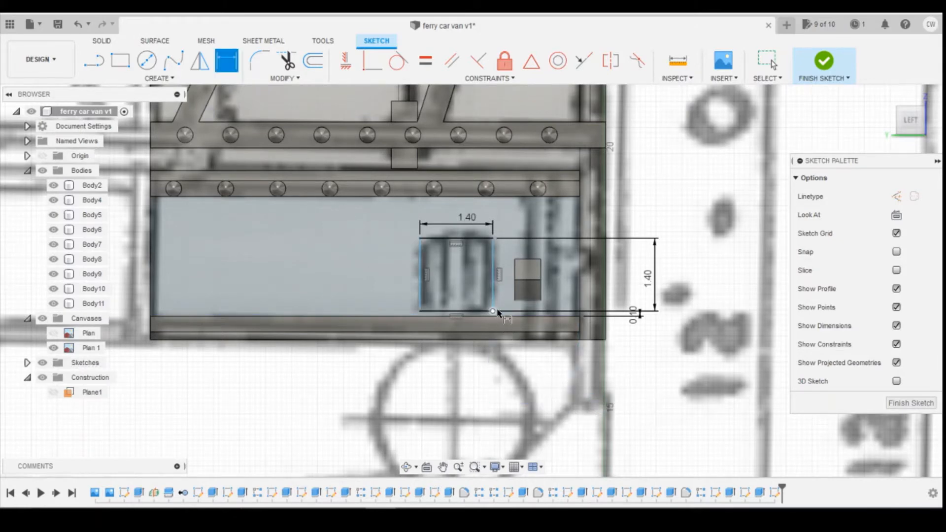
Set the horizontal distance from the rectangle's lower corner to the end of the bottom strip to 1.7 mm.
left_click(493, 311)
left_click(581, 325)
left_click(586, 367)
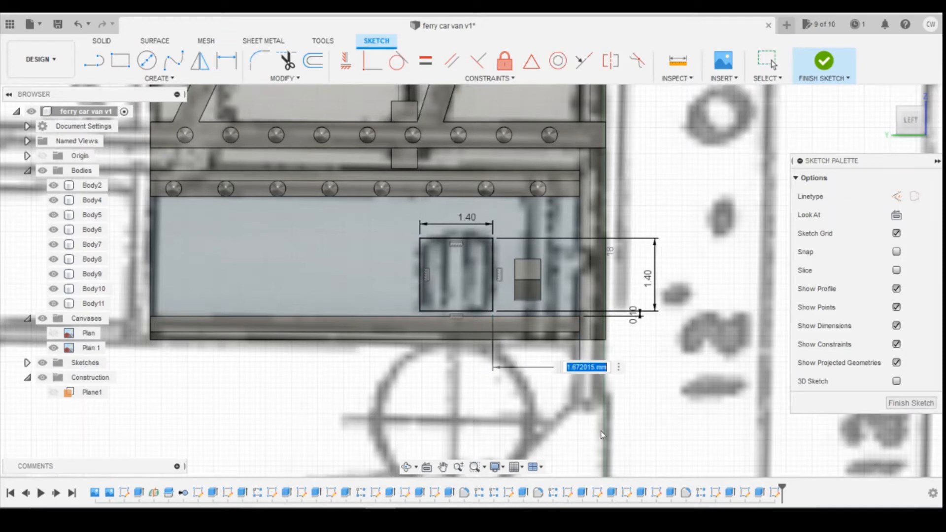
type("1.7")
key("Return")
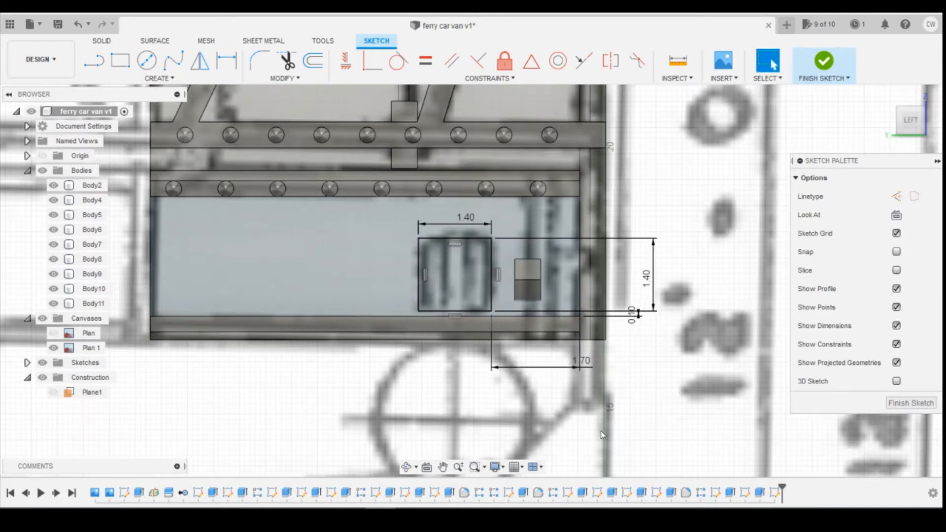
Extrude the square profile 0.15 mm from the end wall.
left_click(451, 271)
right_click(453, 273)
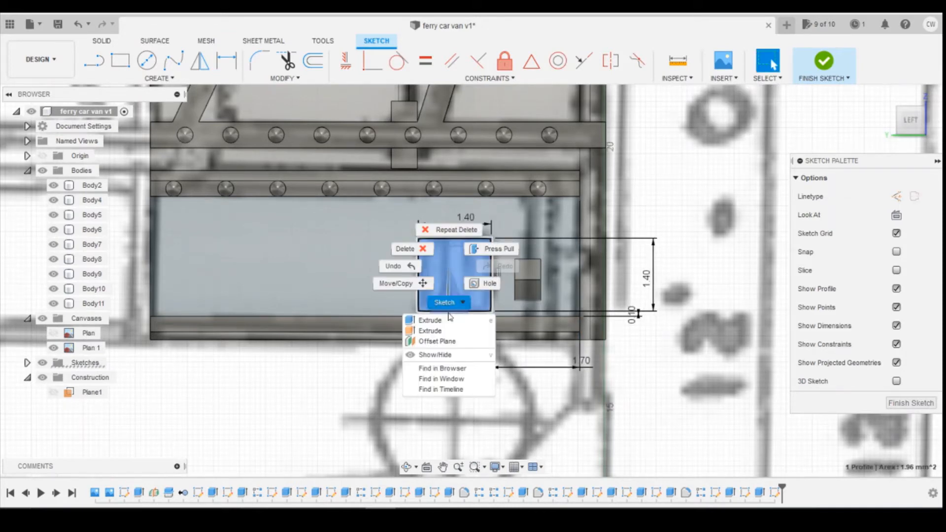
left_click(448, 322)
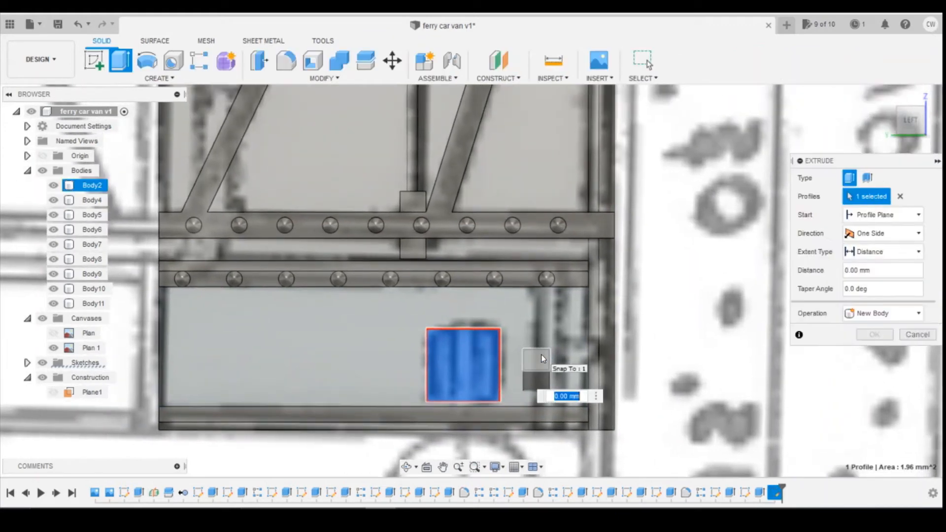
type("0.15")
key("Return")
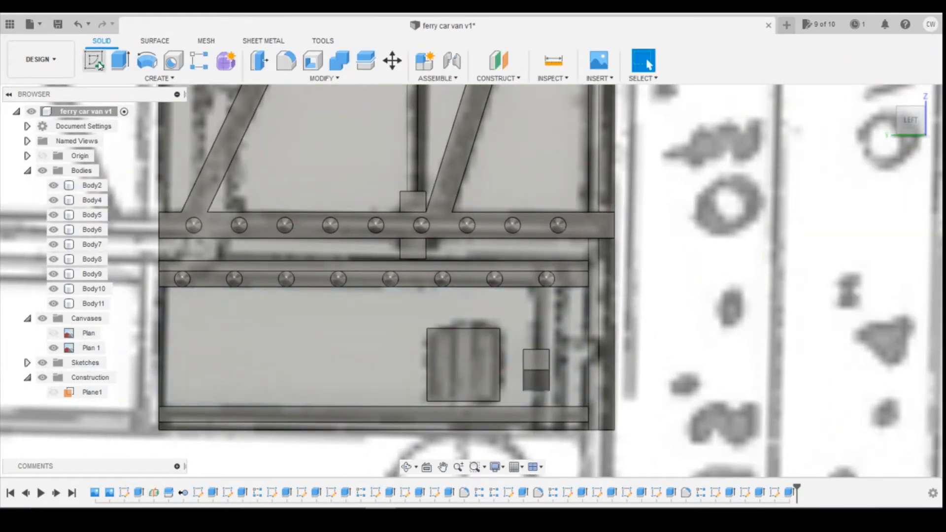
Start a sketch on the square plate's face and draw a rectangle spanning its full height around the plan's middle ribs.
left_click(96, 62)
left_click(473, 365)
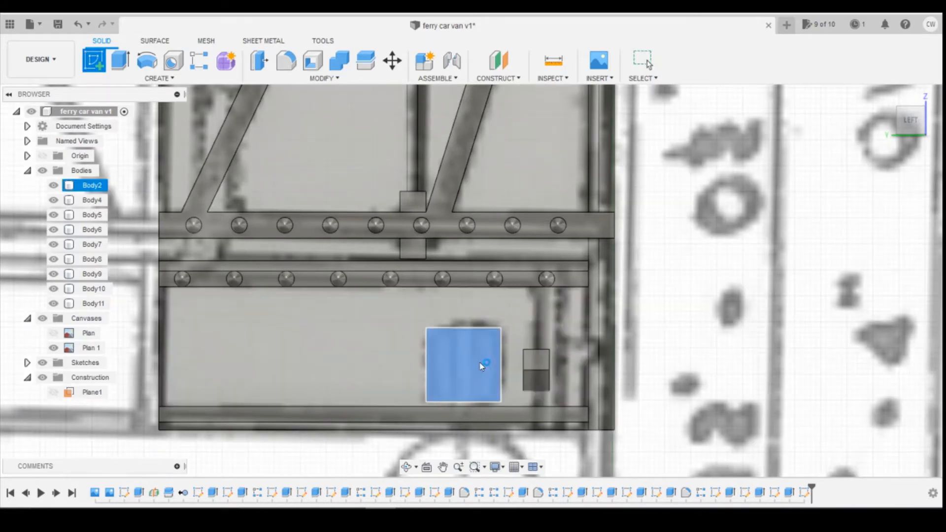
left_click(121, 62)
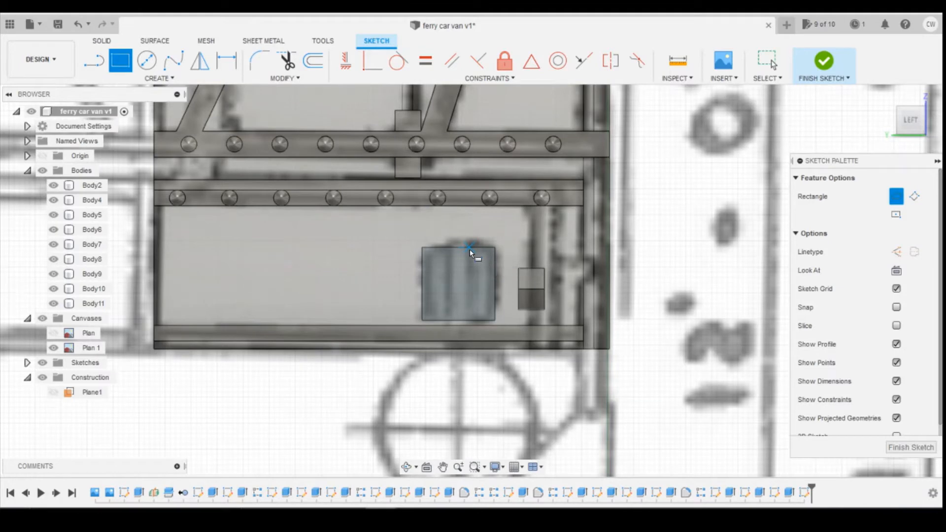
left_click(443, 248)
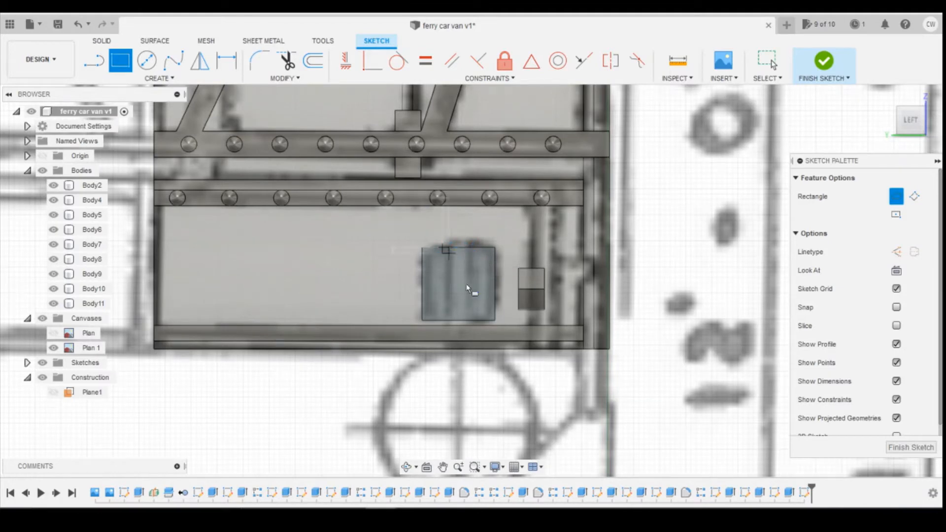
left_click(479, 320)
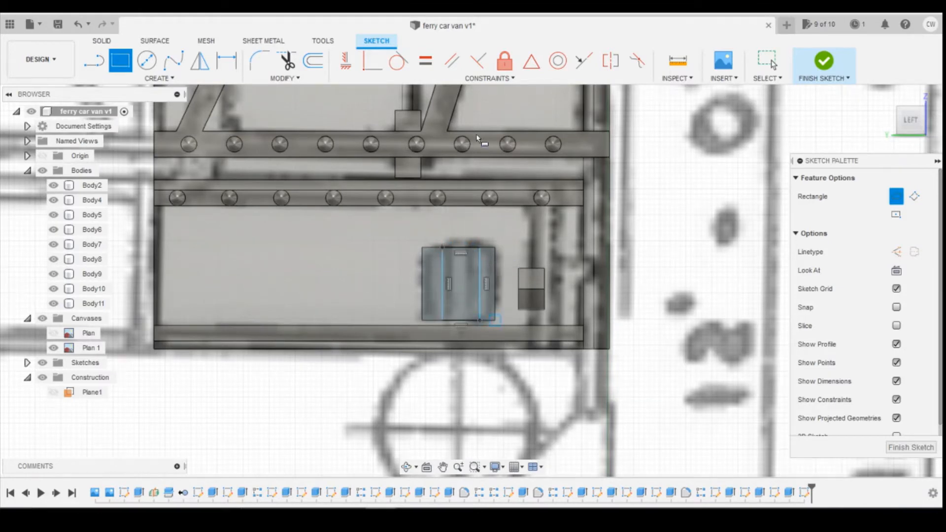
Centre the sketched rectangle on the square plate's upper edge with a Midpoint constraint.
left_click(531, 61)
left_click(487, 248)
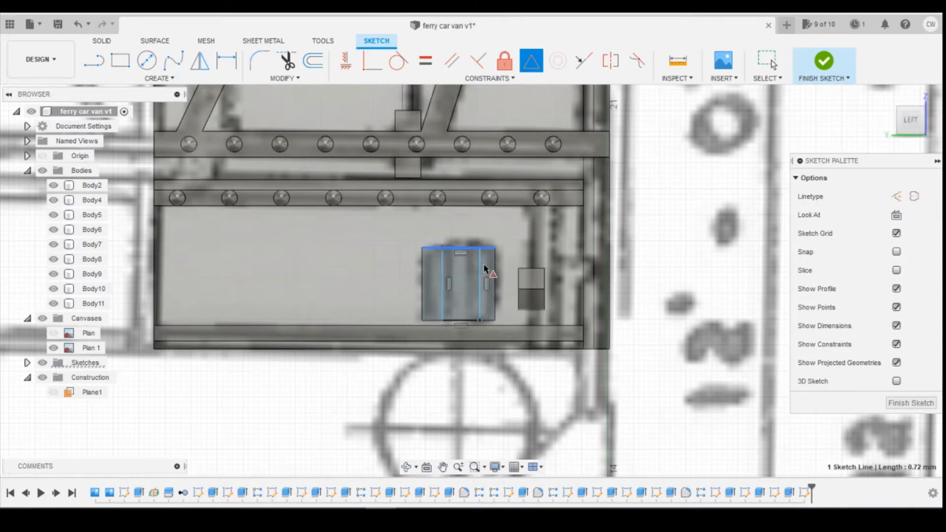
left_click(471, 247)
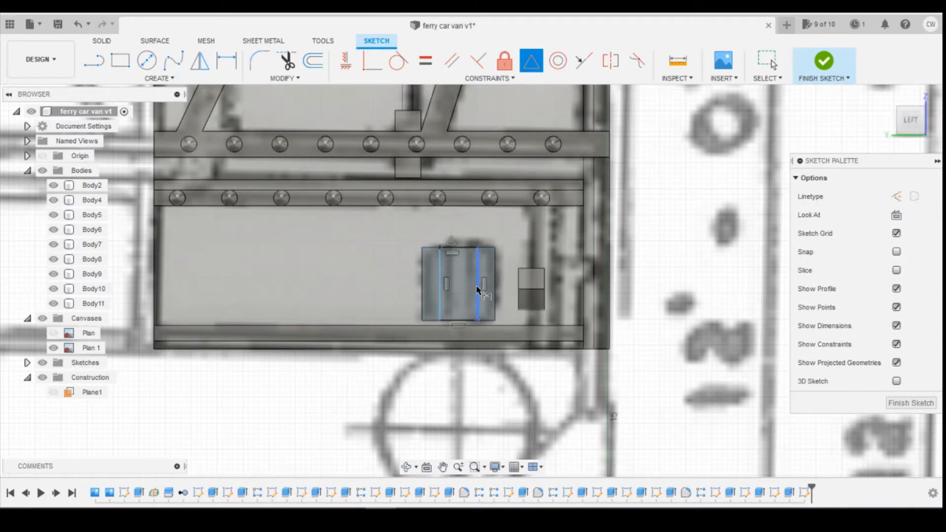
Dimension the rectangle's width on the square plate to 0.5 mm.
key("d")
left_click(477, 261)
left_click(443, 272)
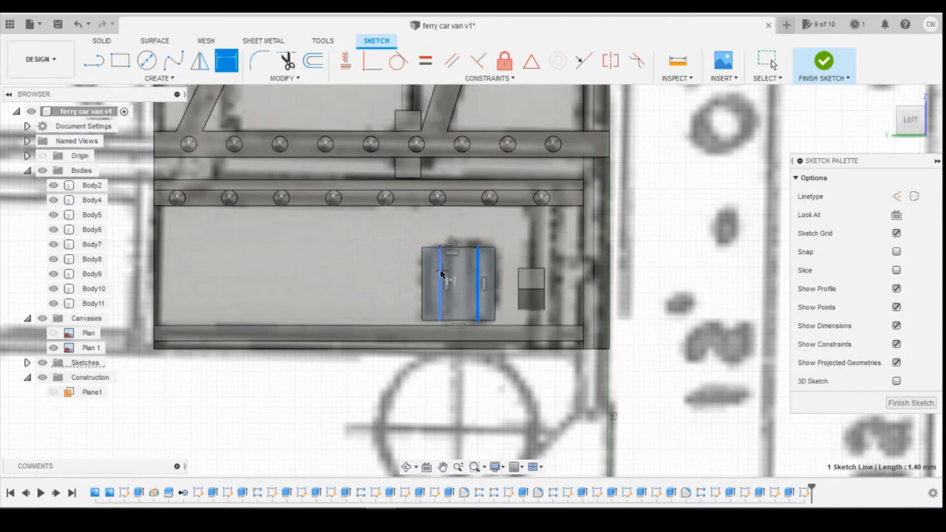
left_click(454, 220)
type("0.5")
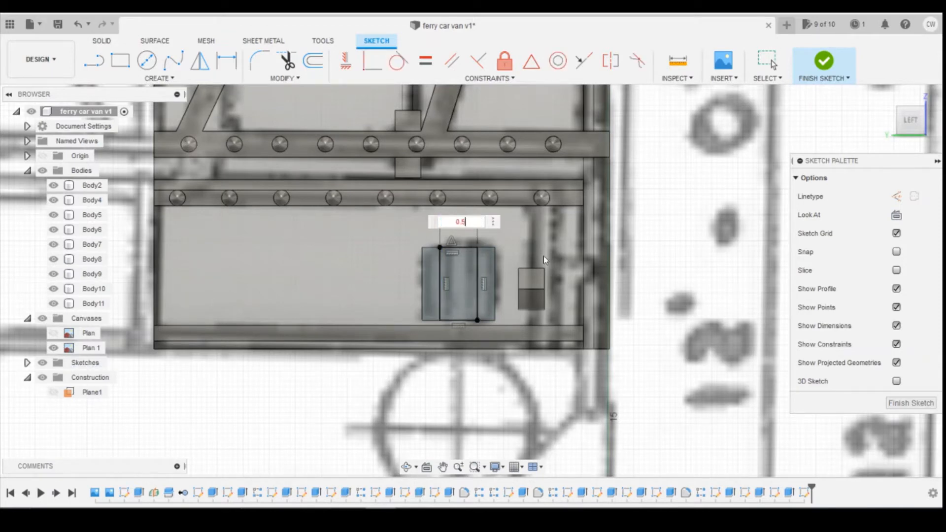
key("Return")
key("Escape")
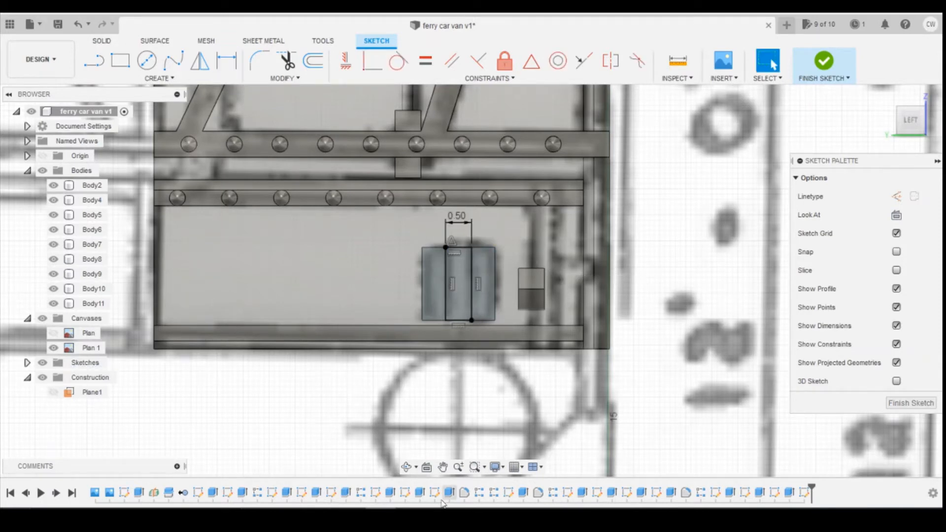
Check the side photo of the van, return to the model and extrude the narrow rectangle 1 mm outward as a Join.
left_click(610, 468)
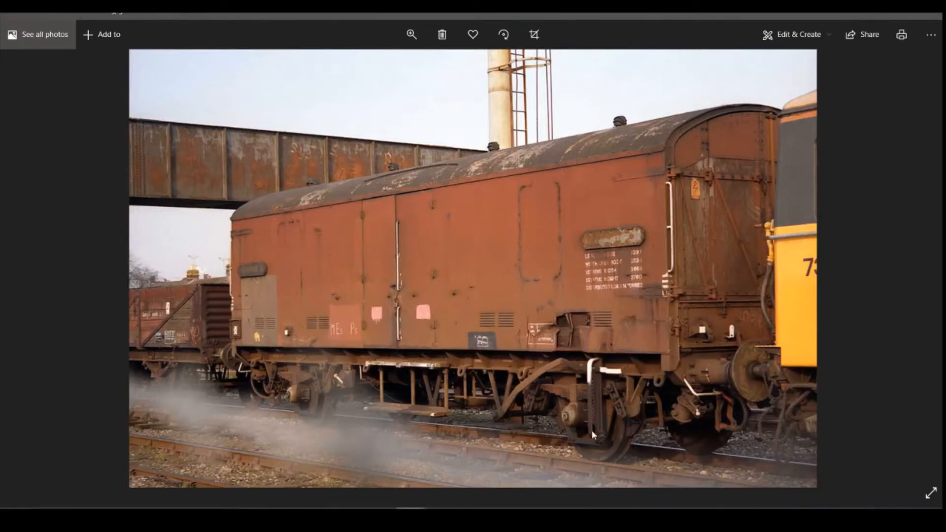
key("alt+Tab")
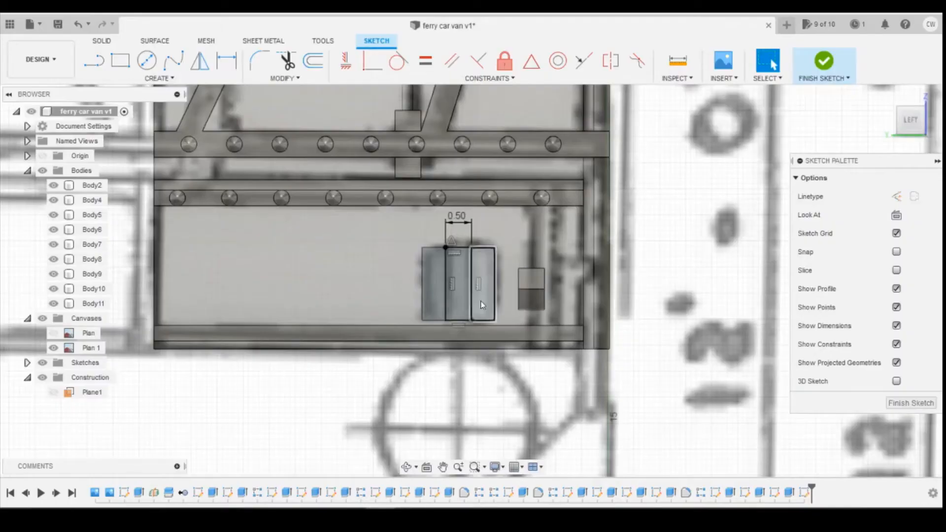
left_click(459, 278)
right_click(459, 279)
left_click(458, 342)
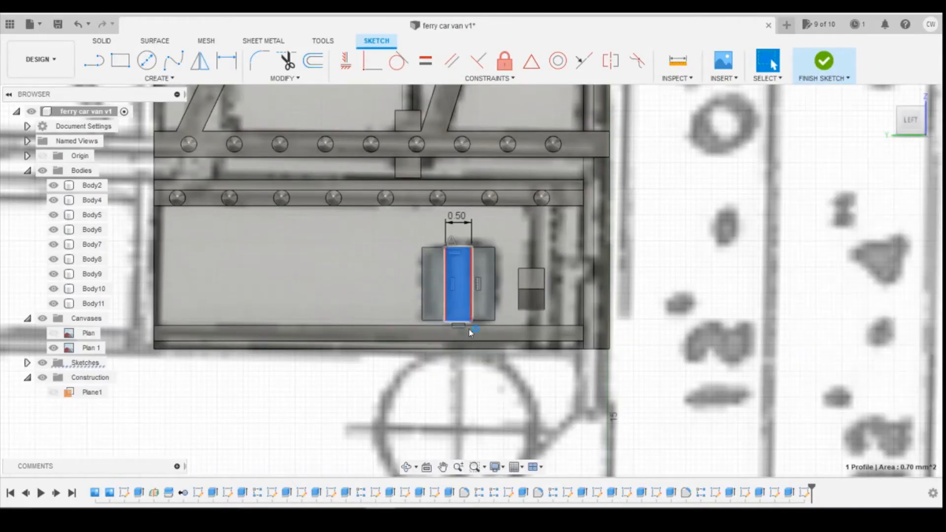
left_click(892, 120)
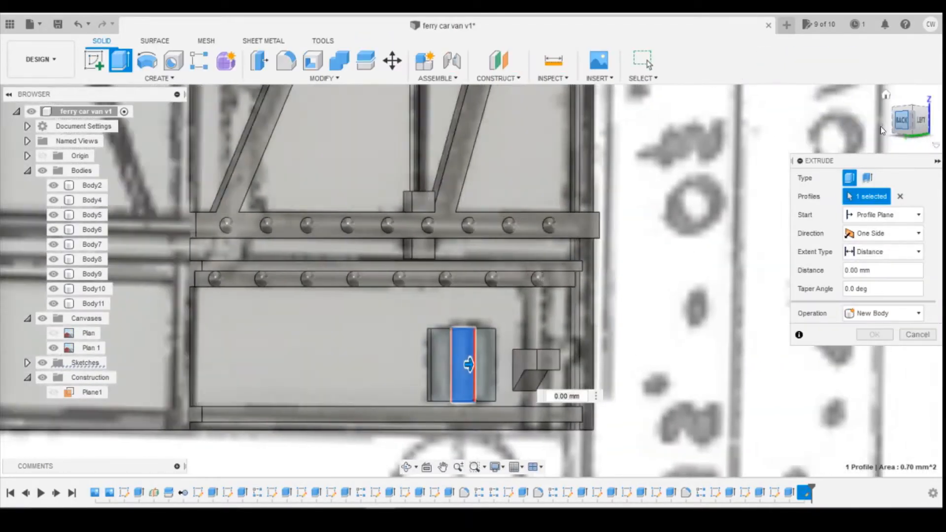
left_click_drag(483, 363, 536, 365)
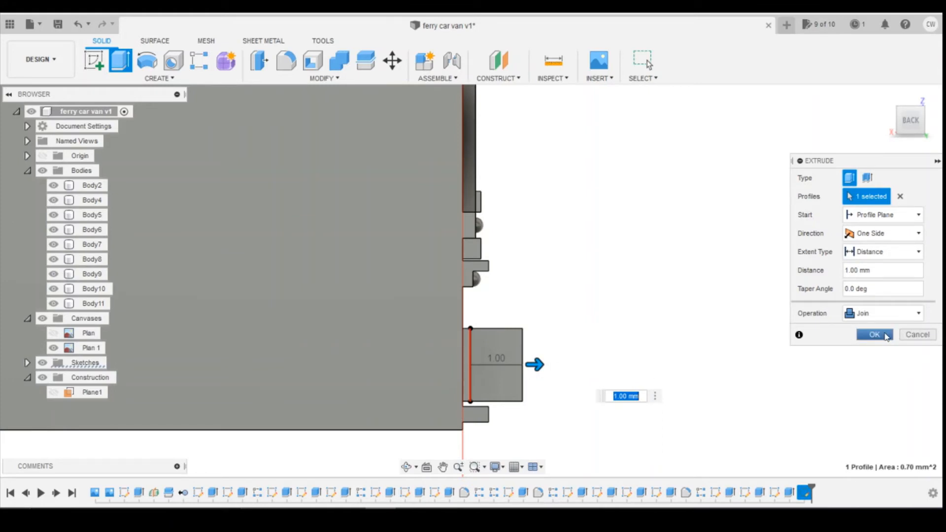
left_click(874, 334)
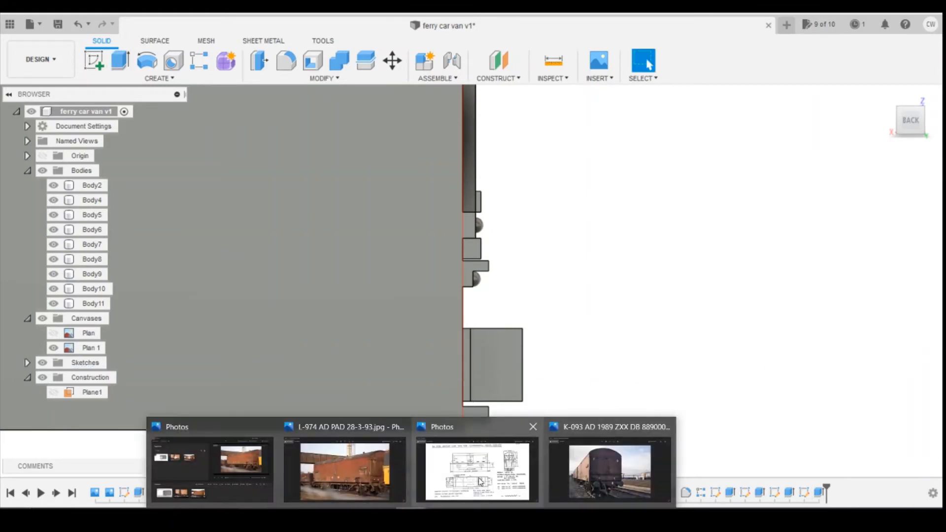
Check the side photo again, then sketch a diagonal about 1.45 mm long on the rib's side face from its upper inner corner to the outer edge.
left_click(613, 468)
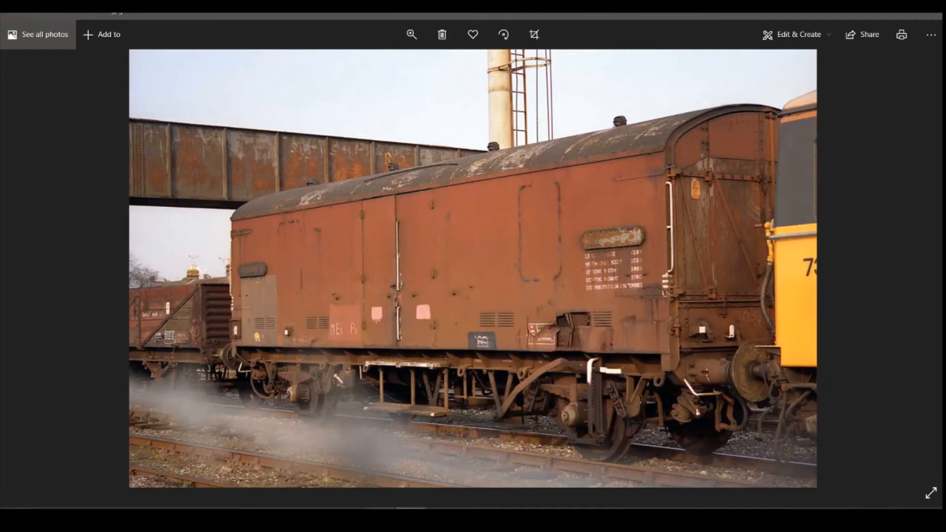
left_click(380, 517)
left_click(96, 63)
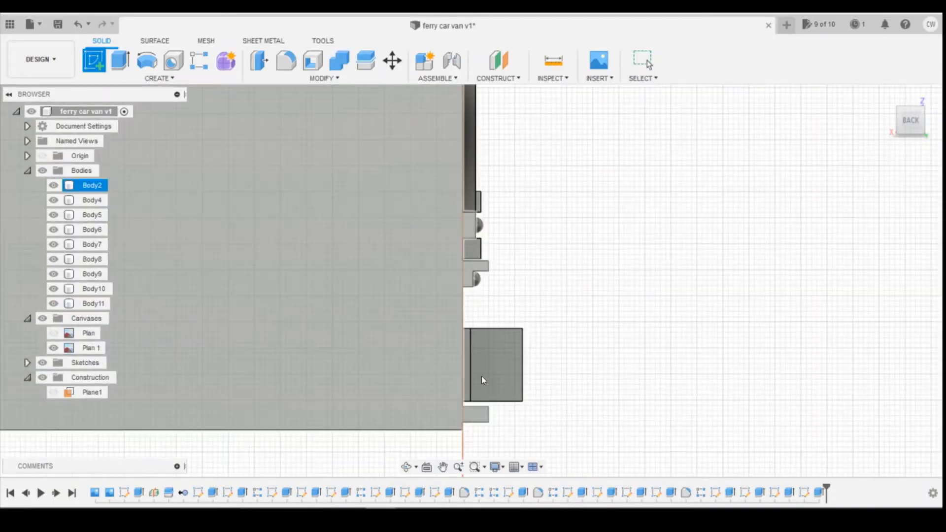
left_click(510, 380)
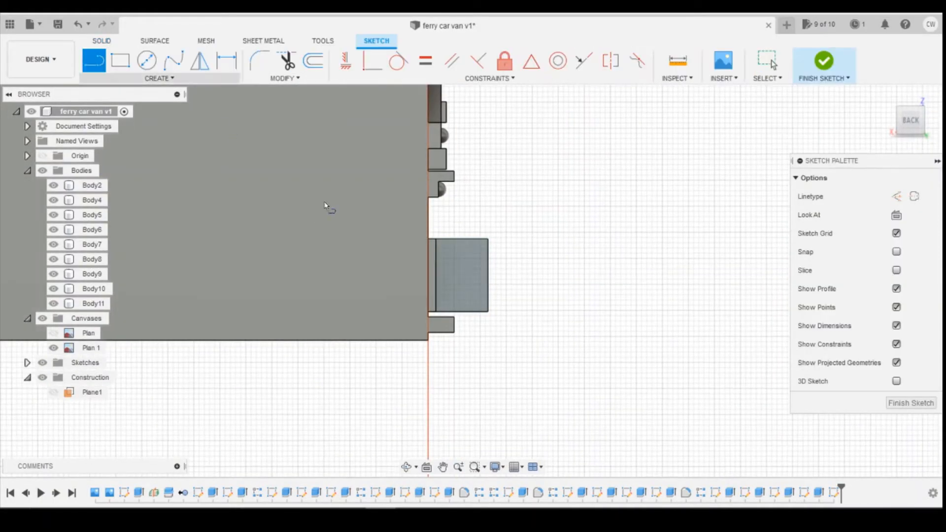
left_click(436, 241)
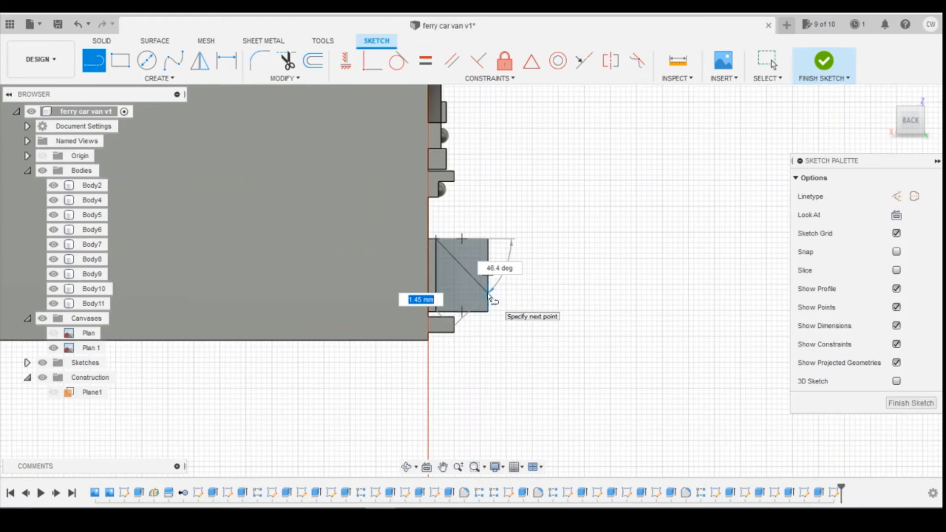
double_click(488, 294)
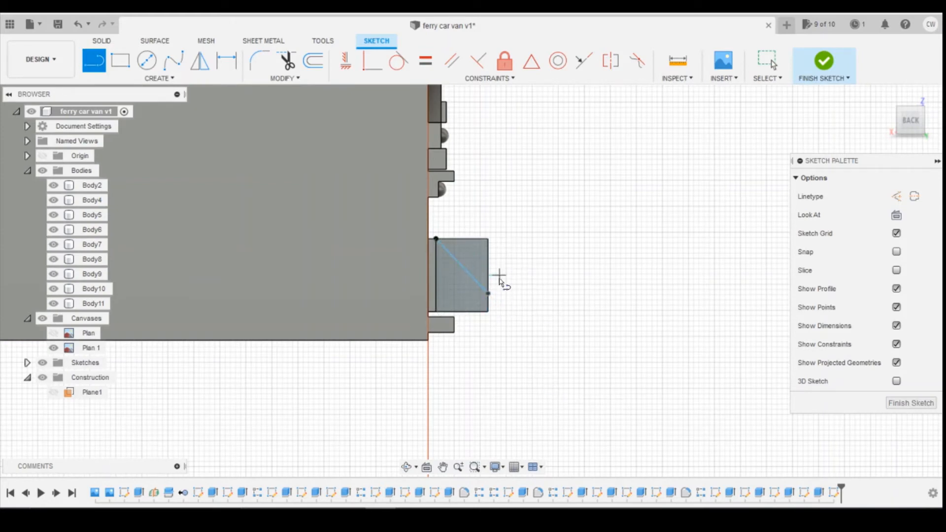
key("Escape")
Cut away the triangular area above the diagonal 0.5 mm deep, through the rib's full thickness.
right_click(476, 259)
left_click(466, 318)
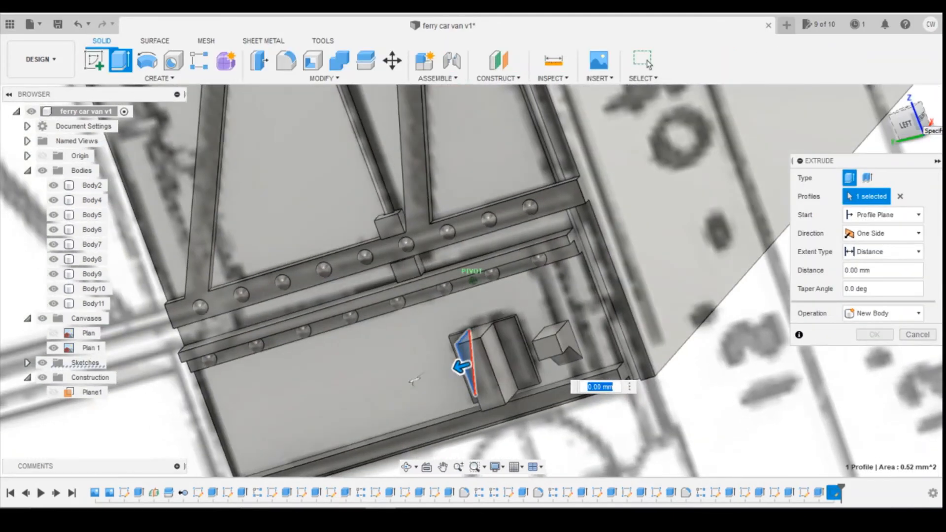
middle_click_drag(415, 380, 549, 338, "shift")
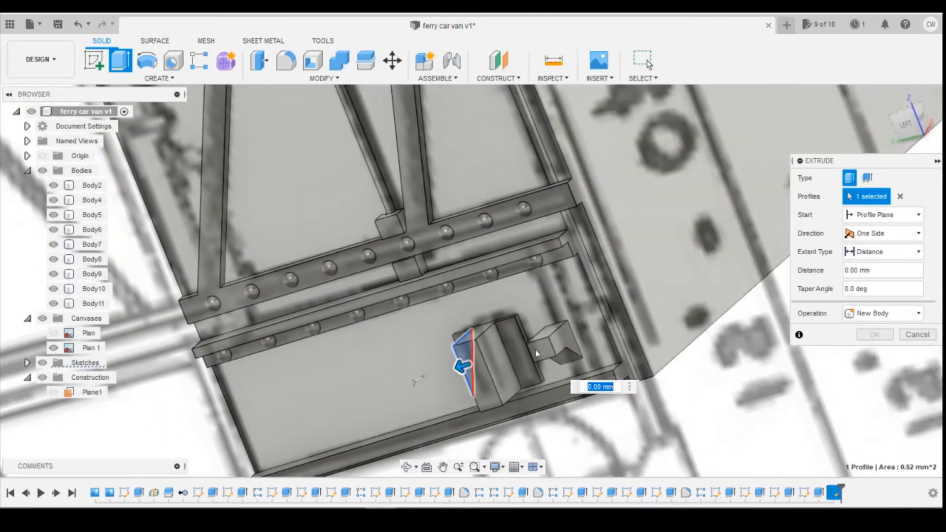
left_click_drag(462, 367, 505, 352)
left_click(876, 359)
left_click(875, 355)
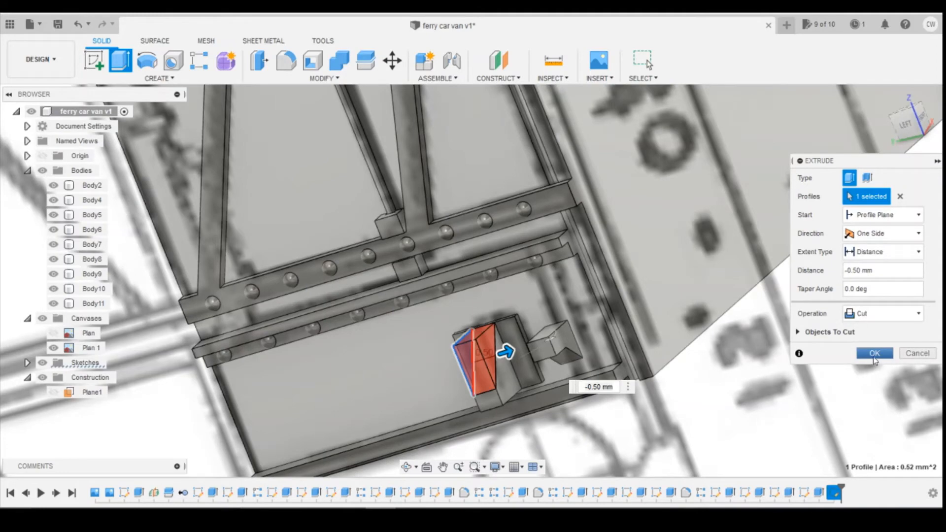
Fillet the two outer end edges of the triangular rib with a 0.3 mm radius.
left_click(907, 127)
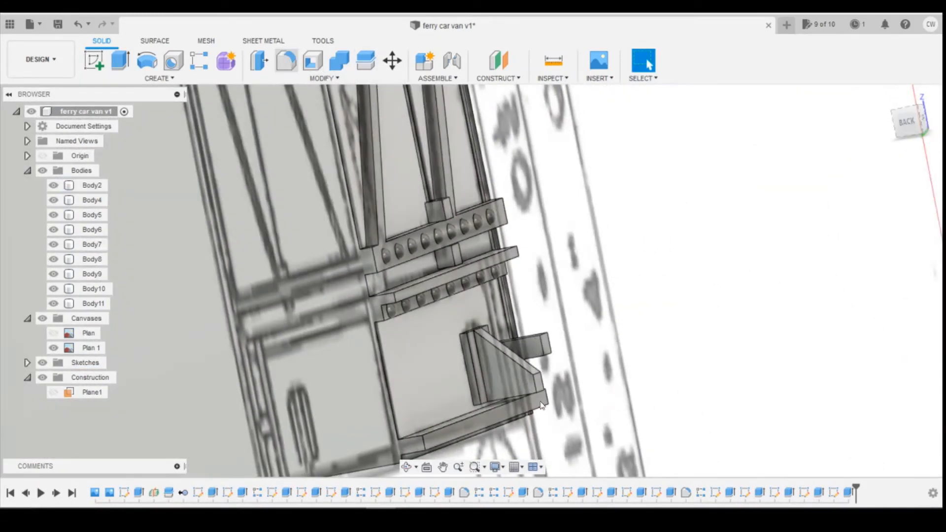
left_click(287, 60)
left_click(542, 390)
left_click(541, 382)
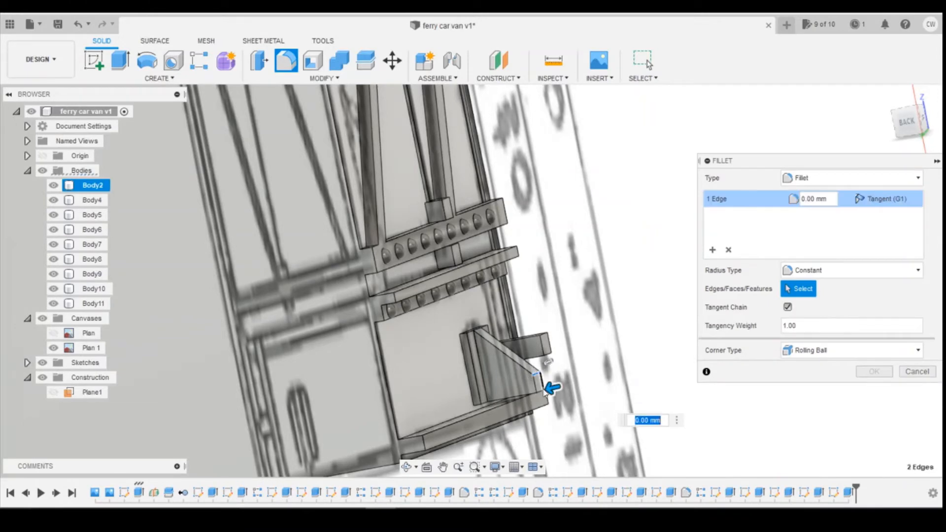
left_click(544, 399)
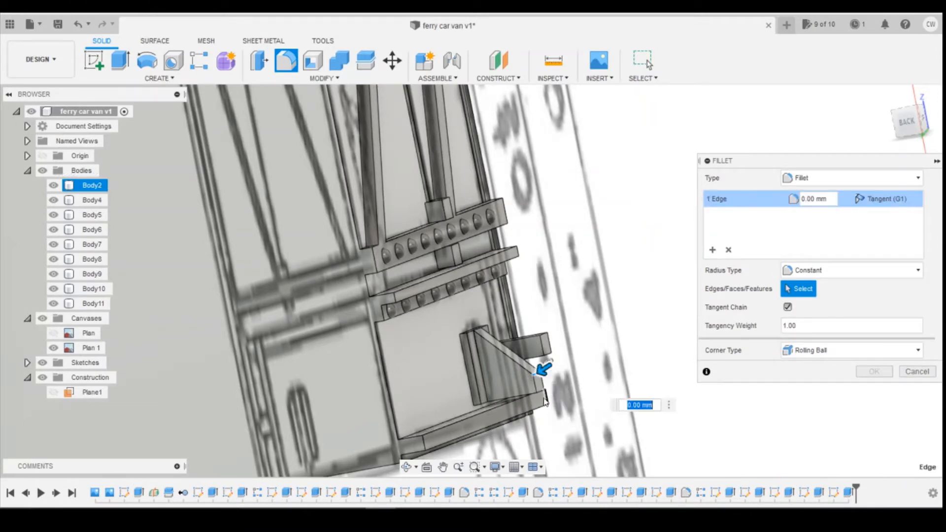
left_click(541, 393)
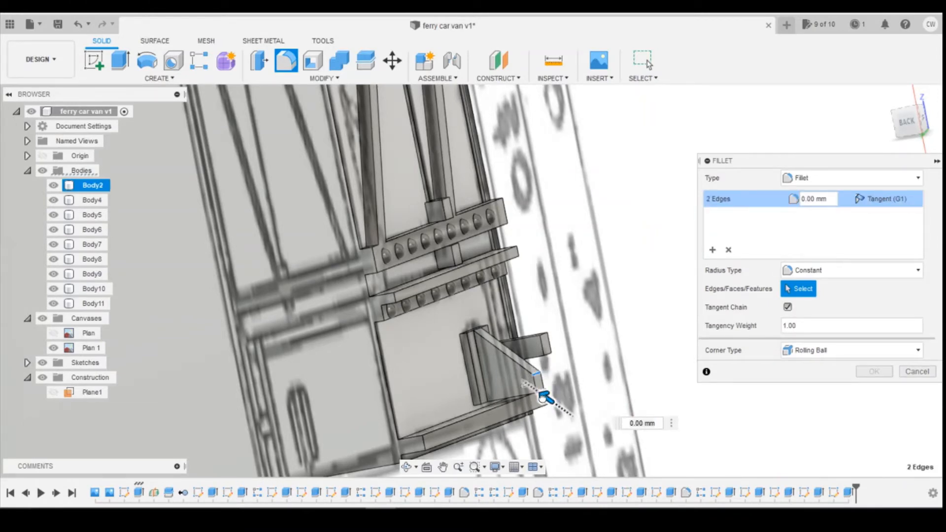
left_click_drag(541, 395, 539, 393)
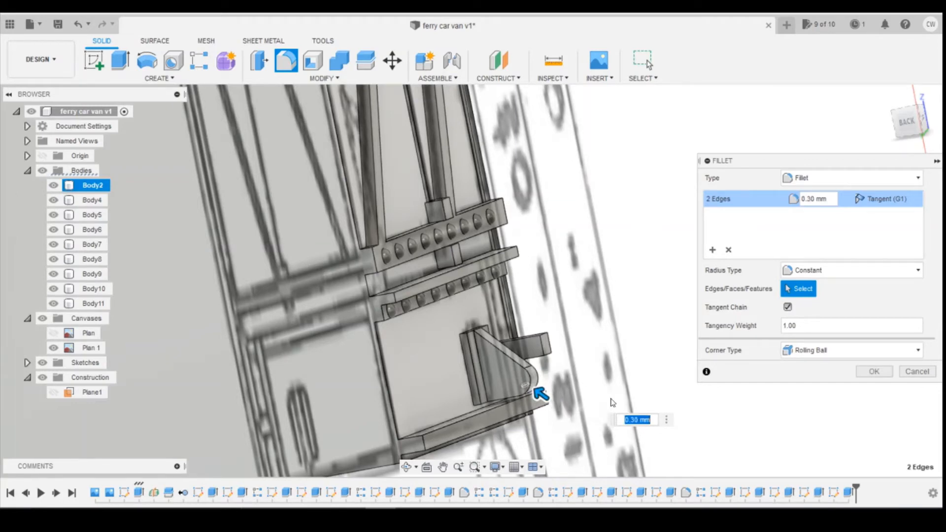
left_click(875, 371)
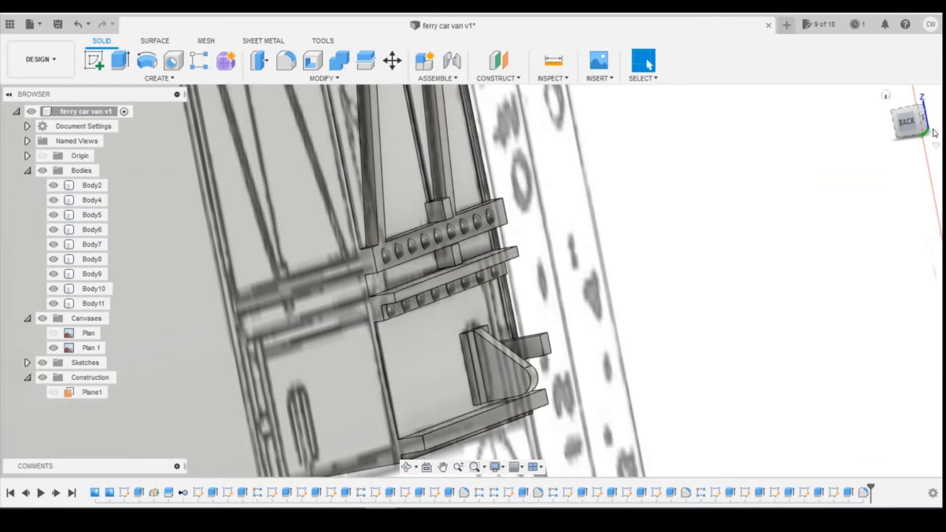
Start a sketch on the rib's side face and offset its four outline curves 0.2 mm inward.
left_click(907, 121)
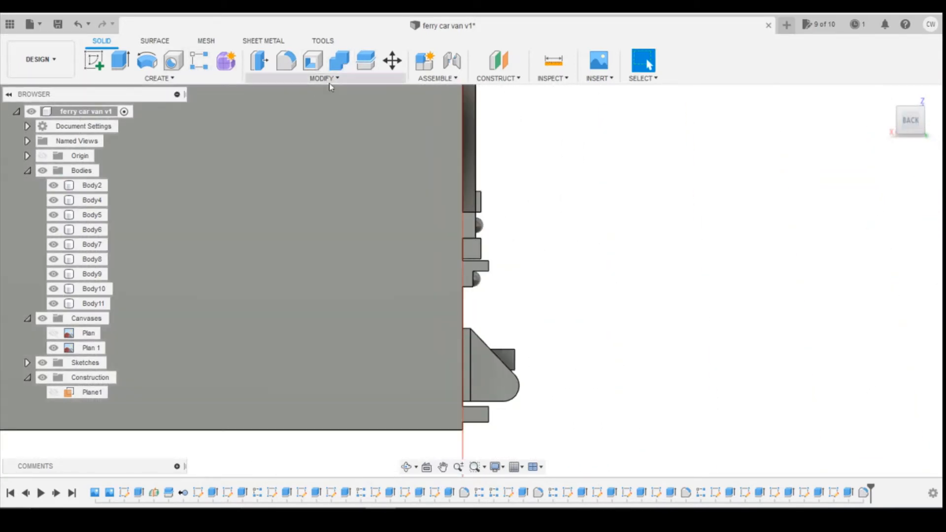
left_click(93, 60)
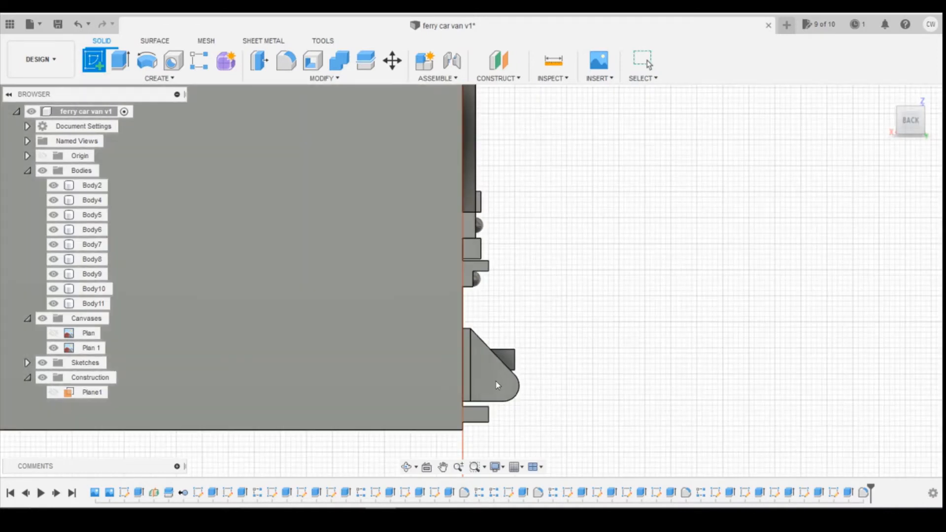
left_click(498, 374)
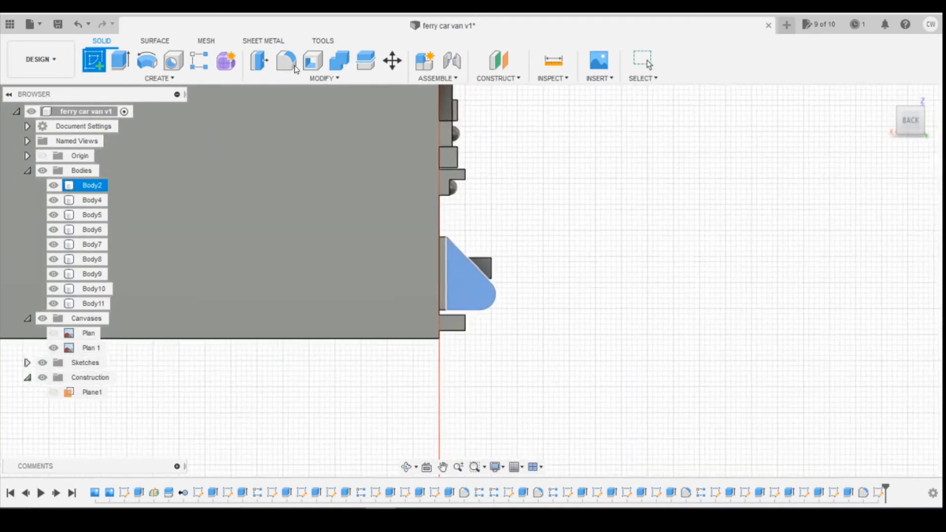
left_click(312, 69)
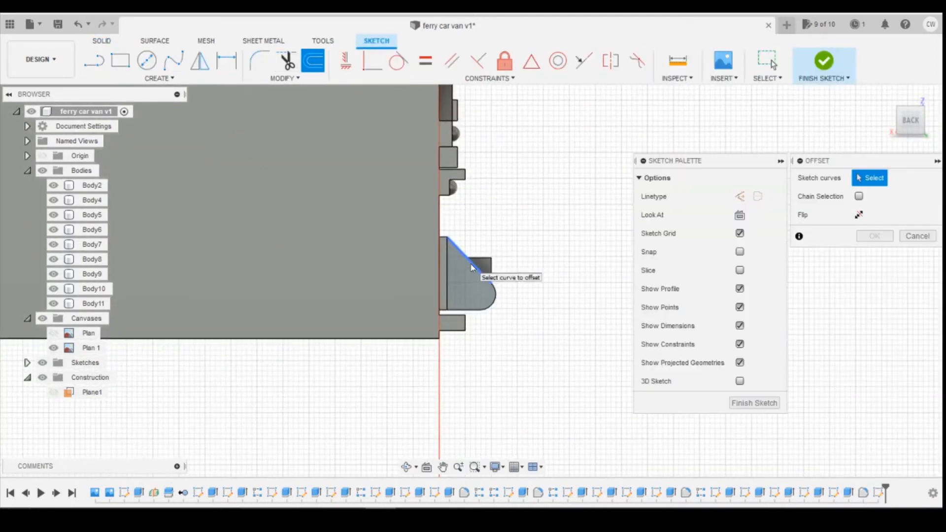
left_click(472, 273)
left_click(496, 294)
left_click(463, 309)
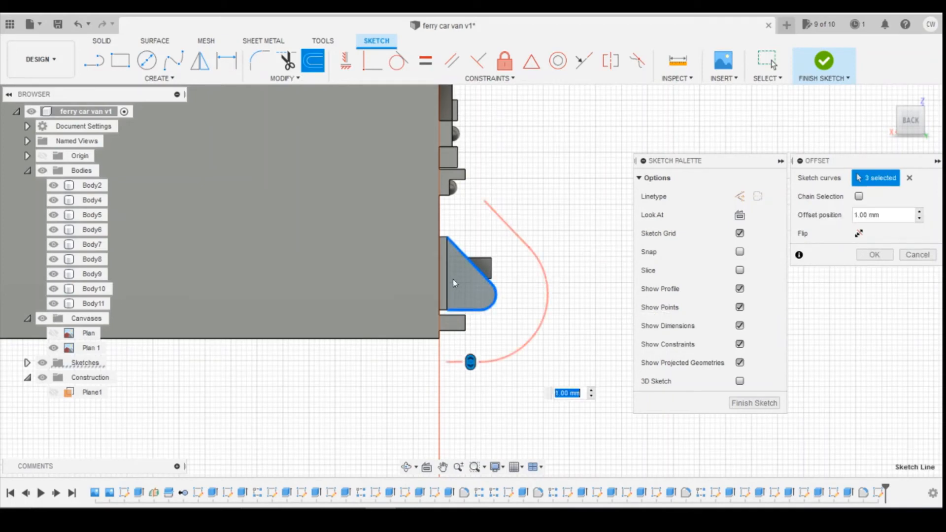
left_click(448, 280)
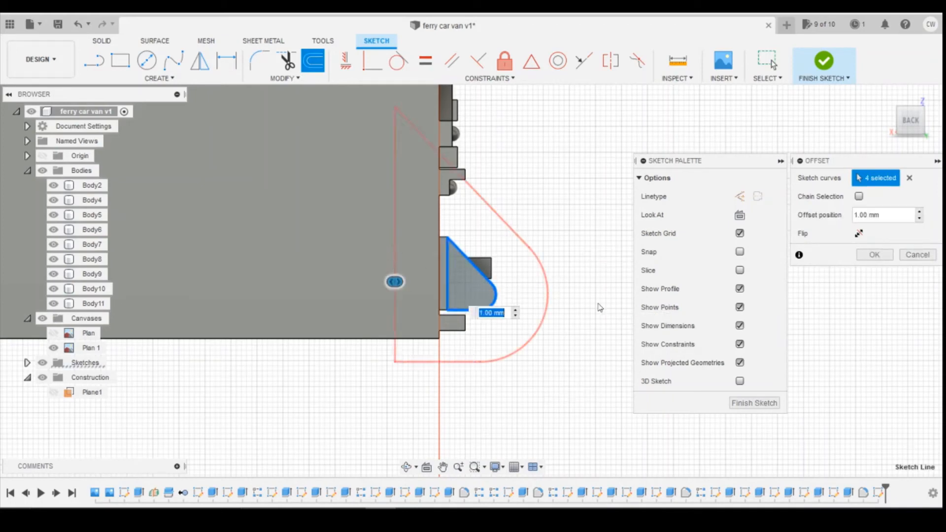
type("-")
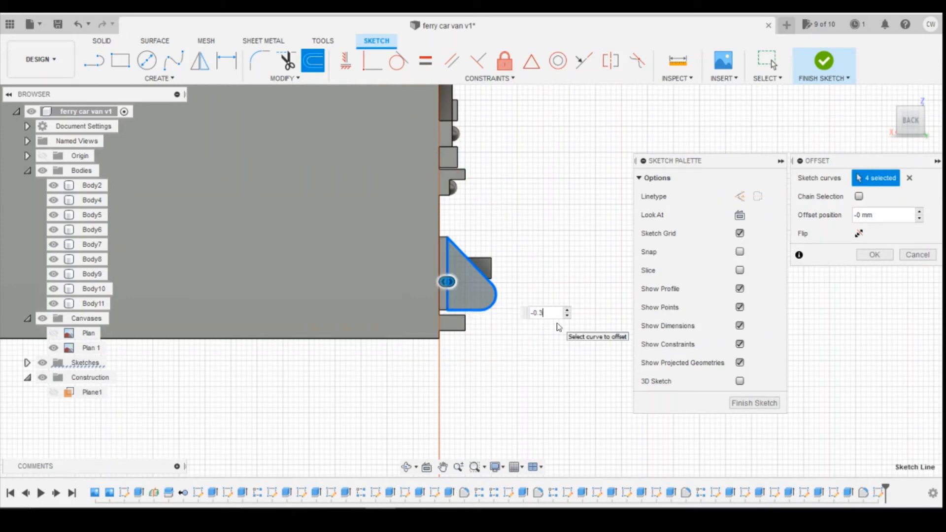
type("0.3")
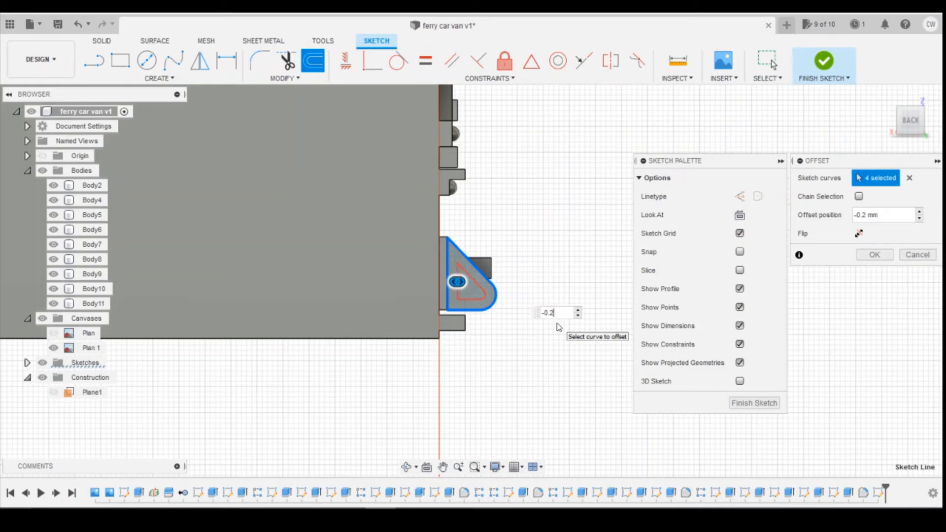
key("Return")
Cut the inner triangular profile through the rib's full thickness, then inspect the opening from the other side.
scroll(469, 273, "up", 3)
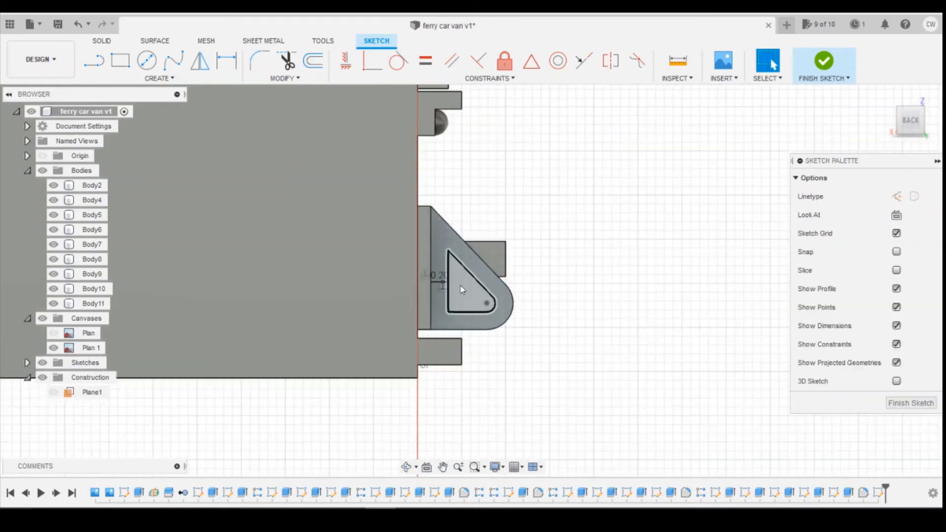
right_click(472, 298)
left_click(475, 344)
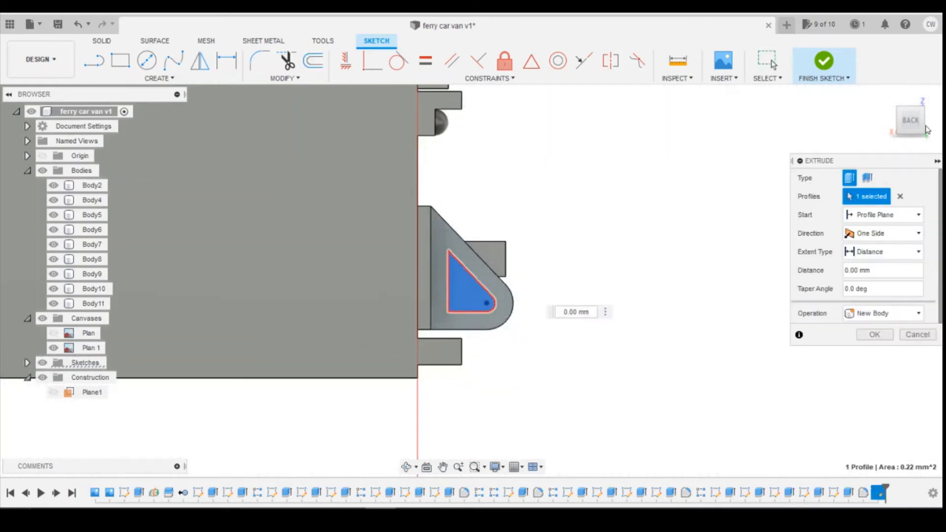
left_click_drag(882, 120, 808, 119)
left_click_drag(464, 280, 508, 292)
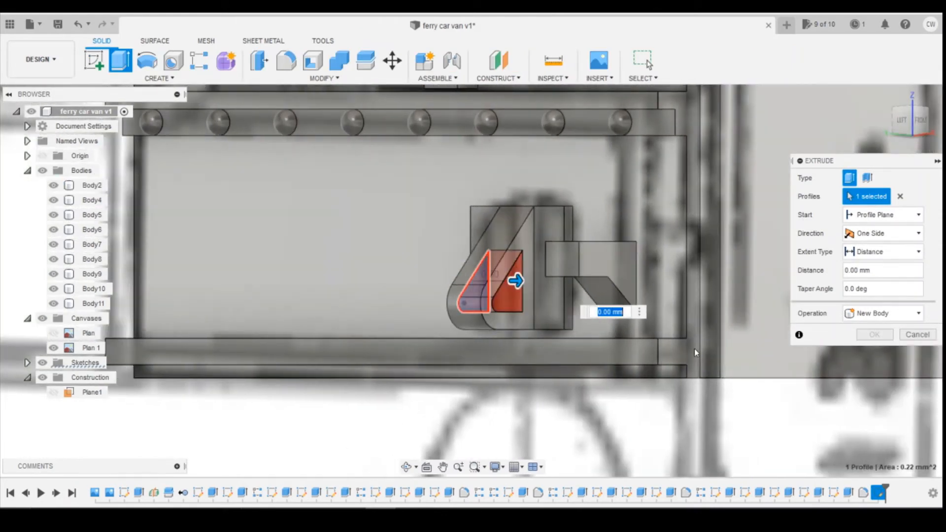
left_click(873, 353)
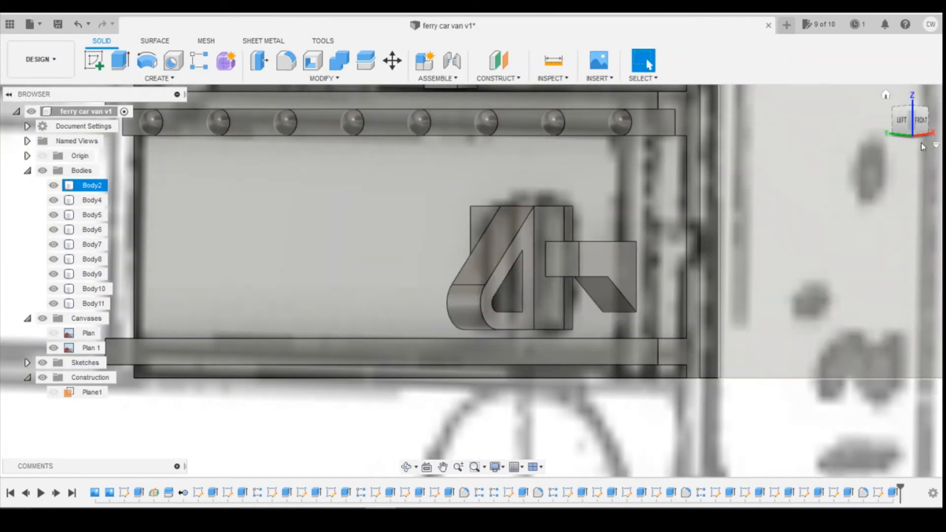
mouse_move(894, 124)
left_mouse_down()
mouse_move(869, 126)
mouse_move(893, 134)
mouse_move(930, 125)
mouse_move(890, 124)
left_mouse_up()
left_click(780, 169)
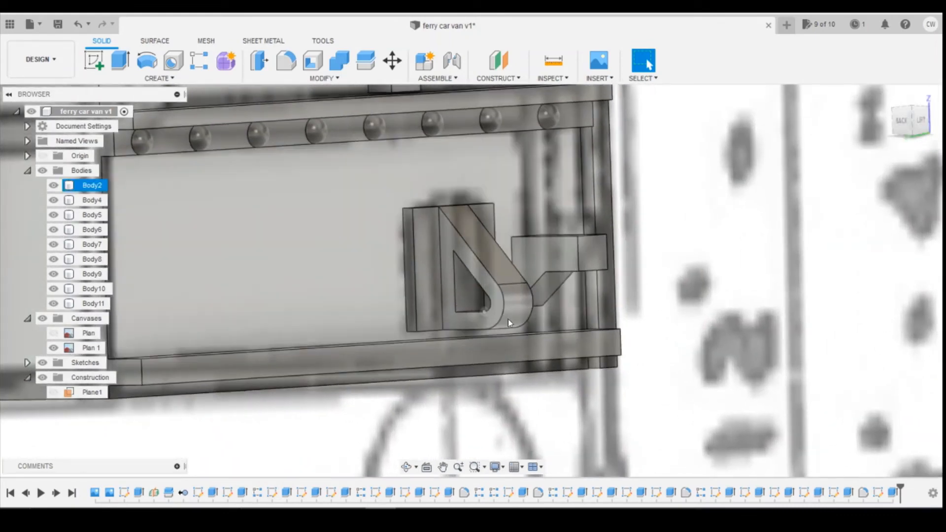
Switch to Photos and examine the van's side and end photos for the remaining details on the lower end wall.
mouse_move(412, 516)
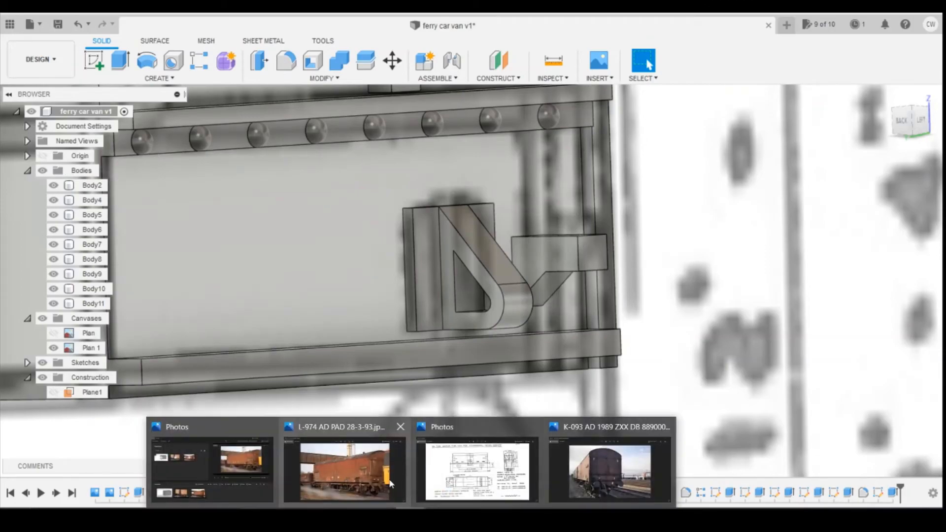
left_click(351, 468)
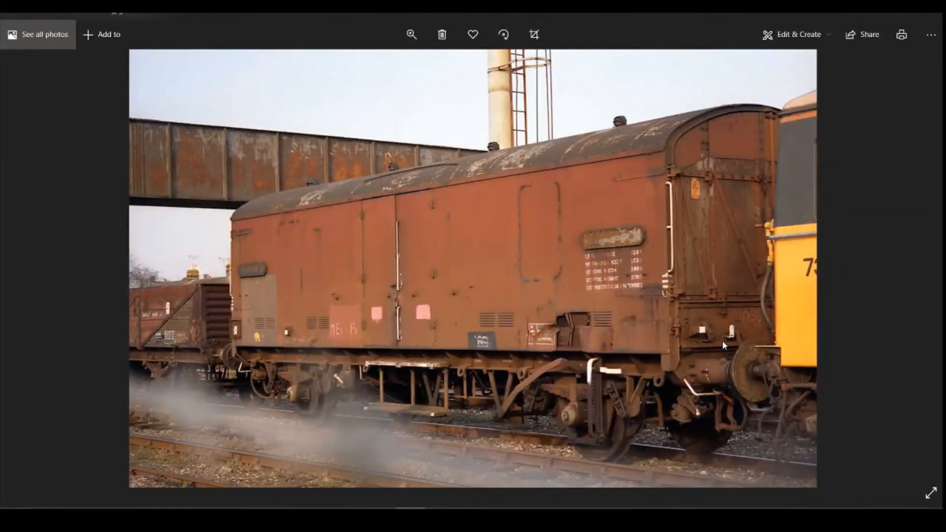
left_click(412, 515)
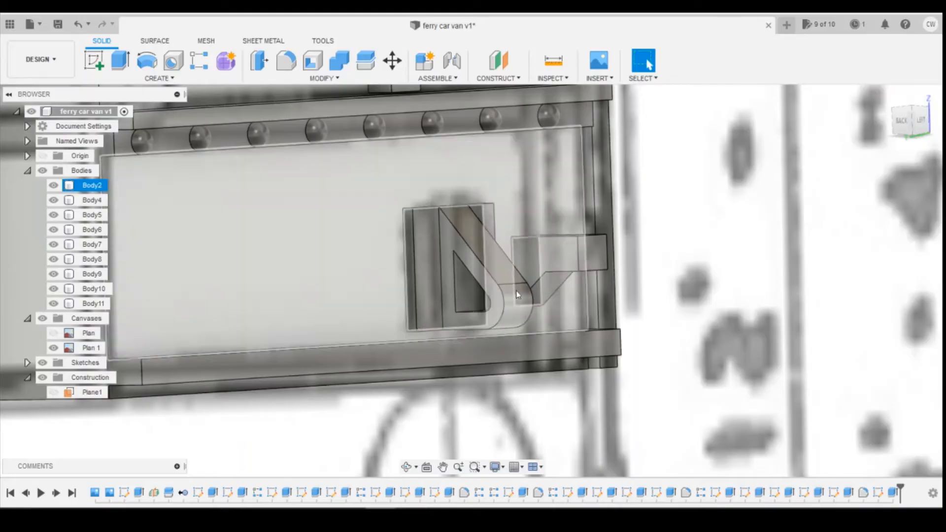
left_click(920, 122)
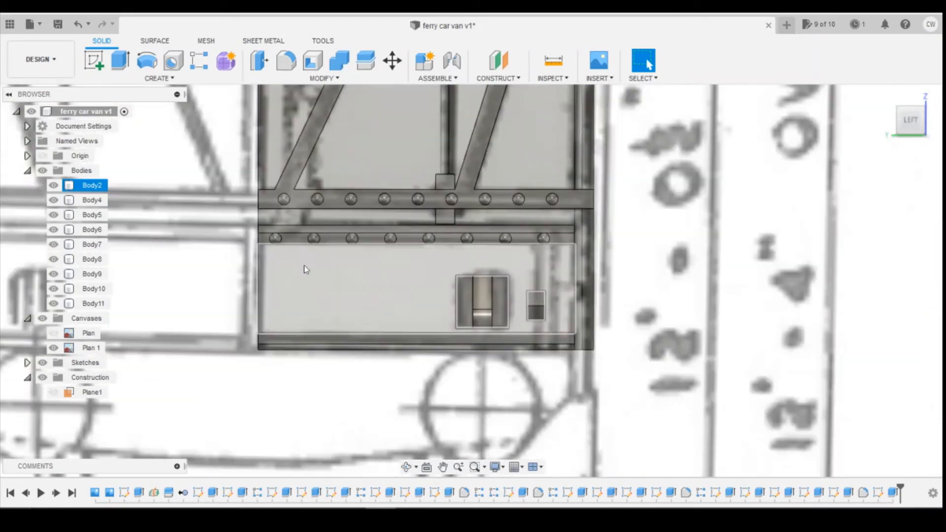
mouse_move(412, 517)
left_click(600, 482)
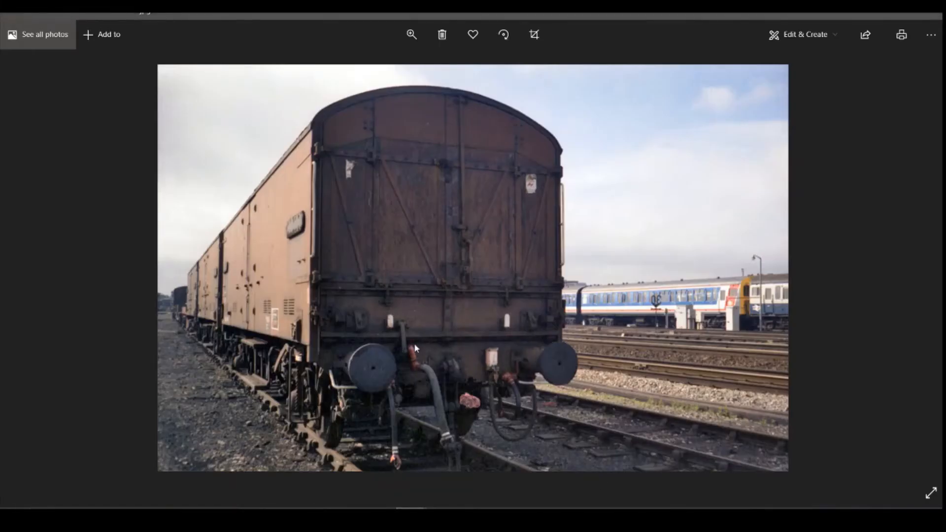
left_click(380, 516)
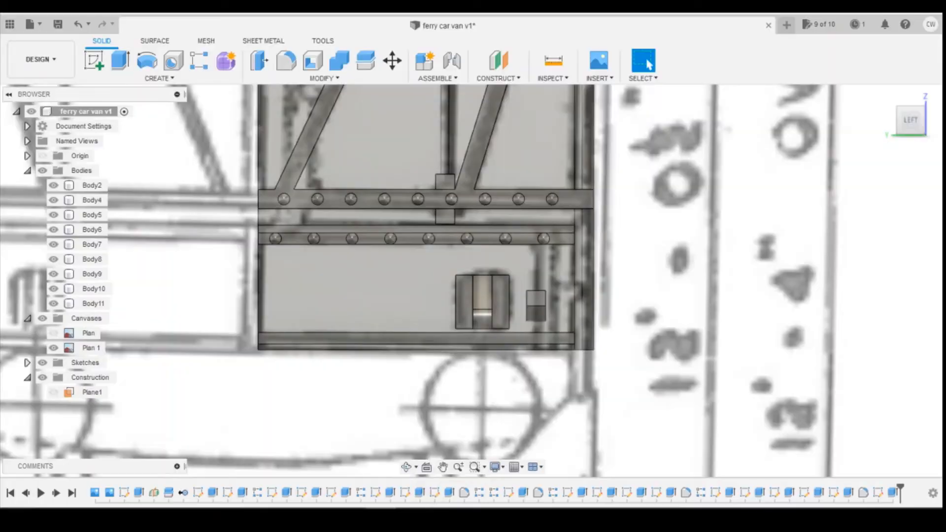
Start a sketch on the lower end wall and draw a rectangle 0.5 mm wide and 0.4 mm high beside the square plate.
left_click(93, 61)
left_click(413, 293)
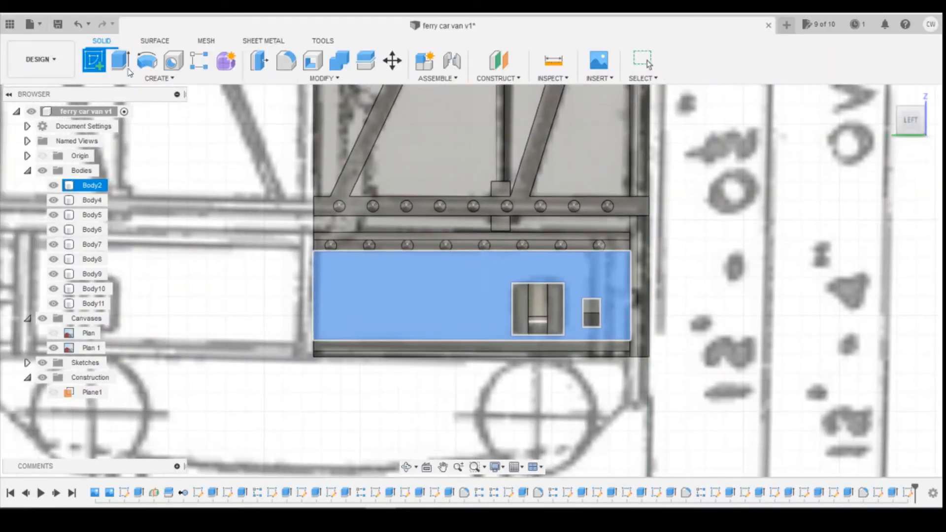
key("r")
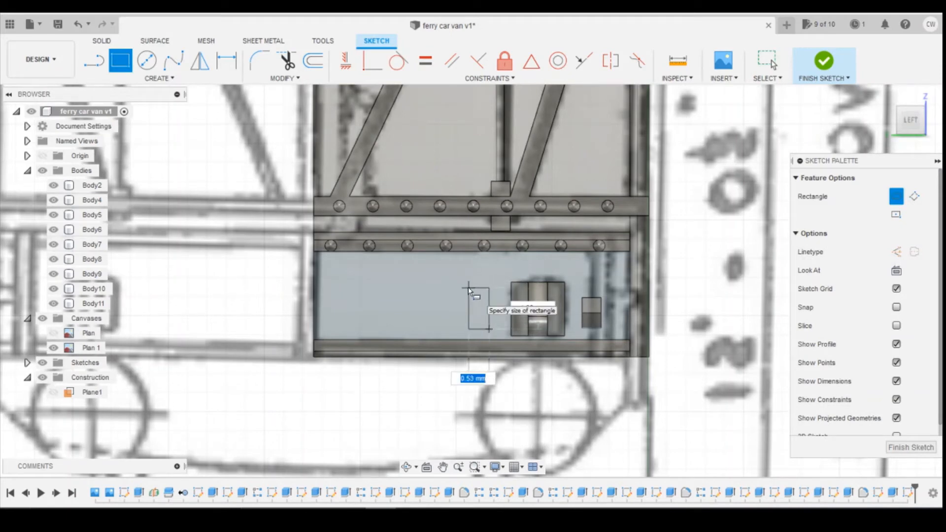
type("0.5")
key("Tab")
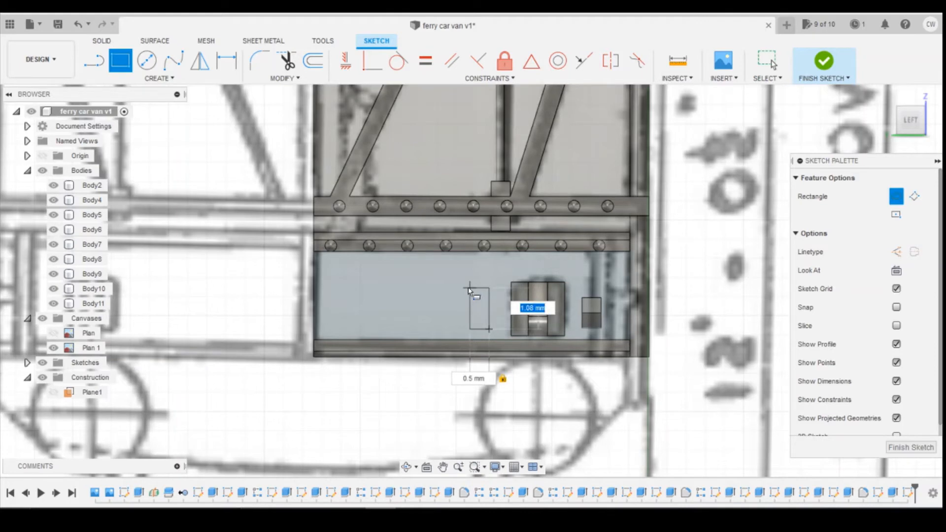
type("1")
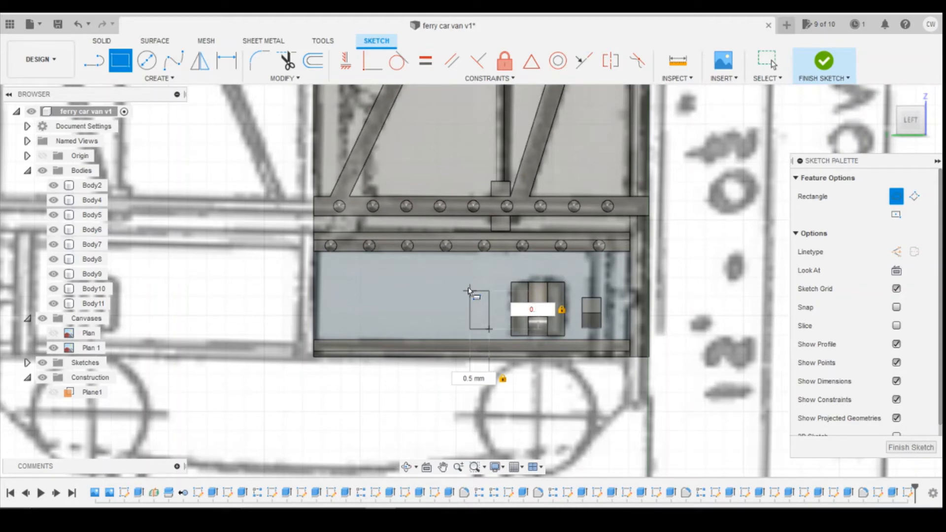
key("Return")
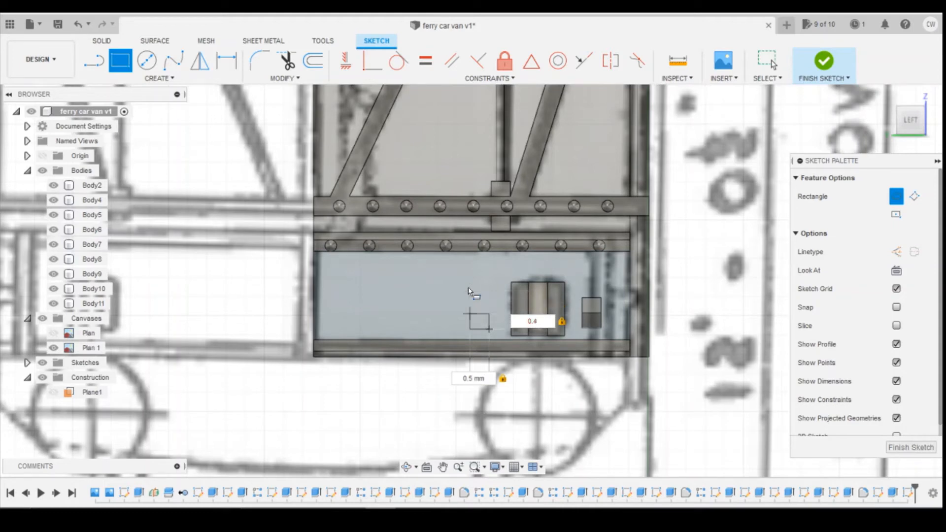
key("Escape")
Position the rectangle's lower corner 1 mm from the square plate's near edge and 0.3 mm above the lower strip.
key("d")
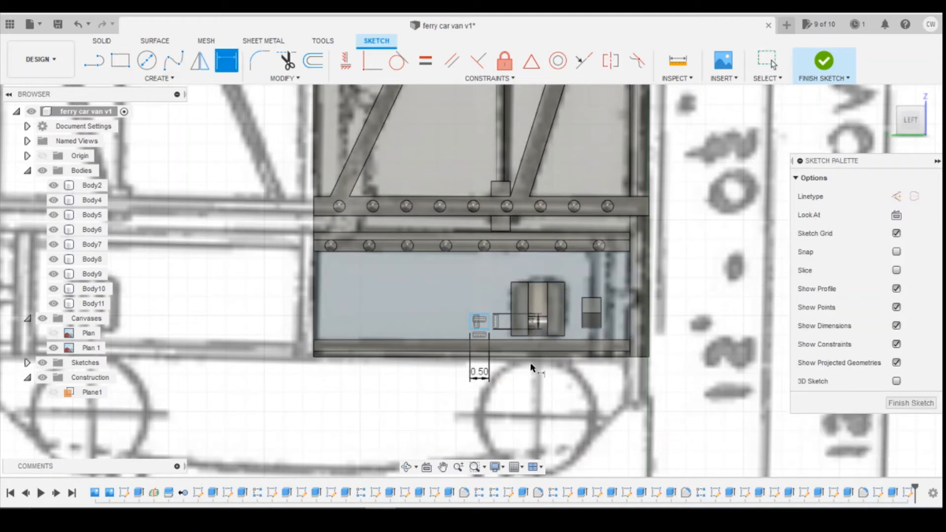
left_click(489, 328)
left_click(511, 335)
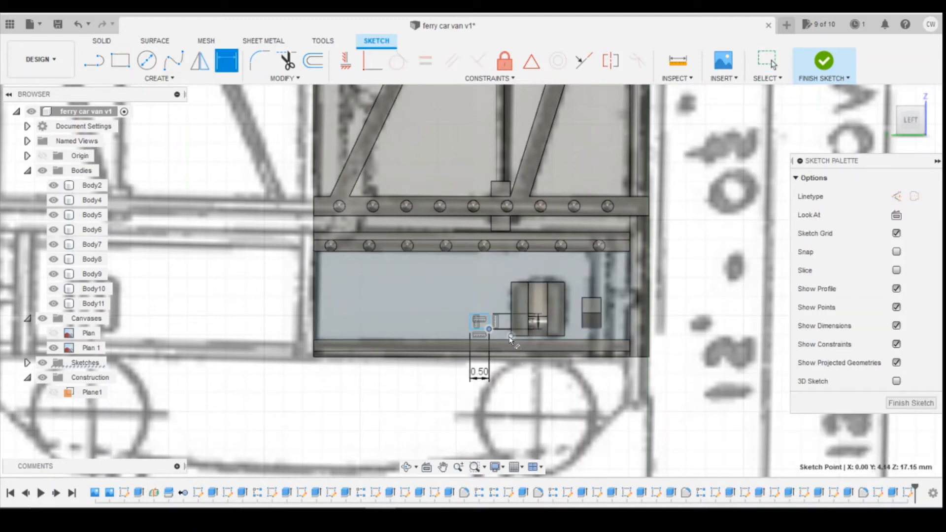
left_click(513, 386)
type("1")
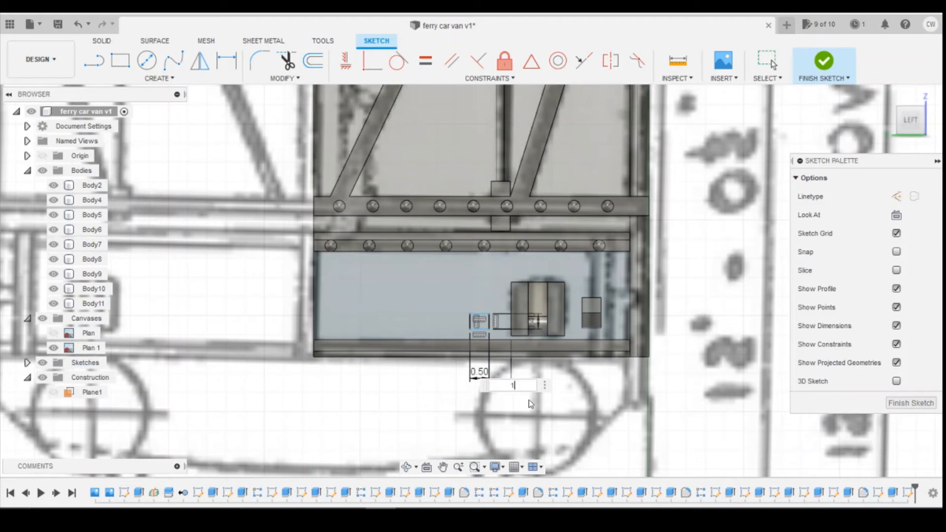
key("Return")
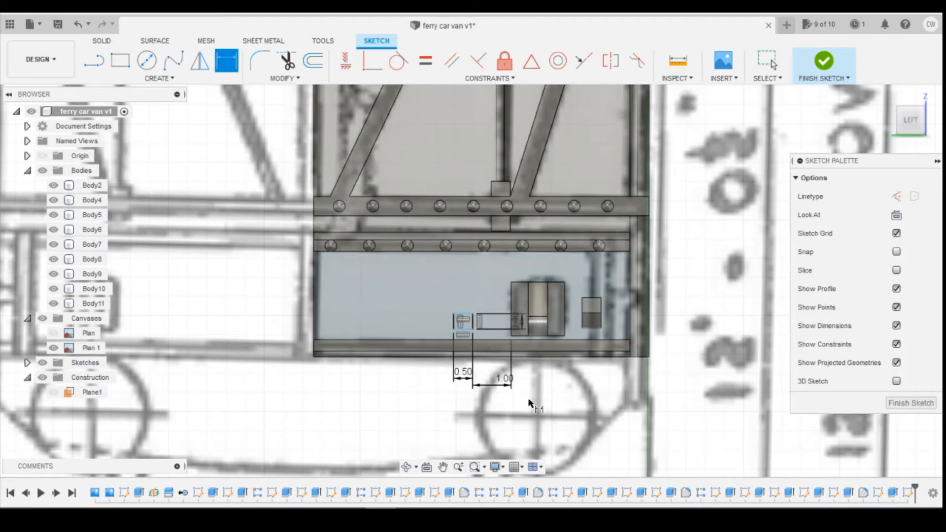
left_click(473, 329)
left_click(512, 340)
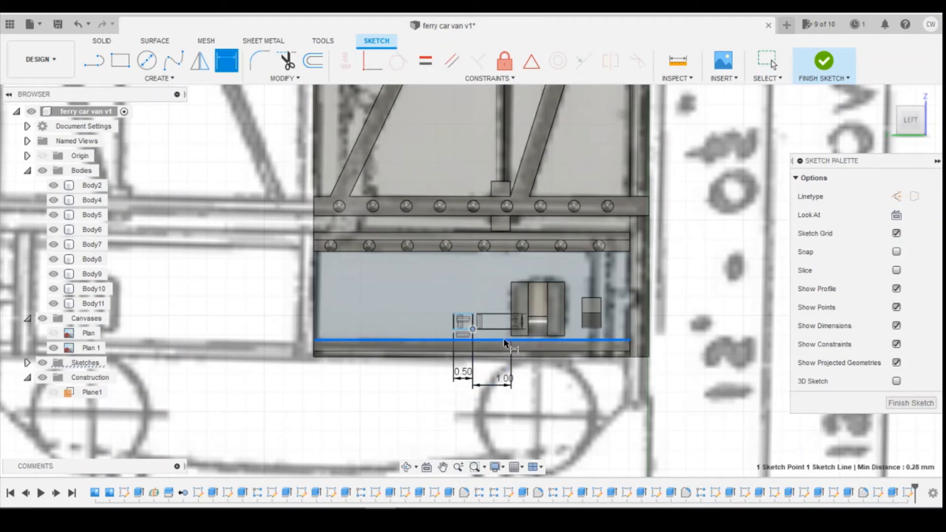
left_click(686, 342)
type("0.3")
key("Return")
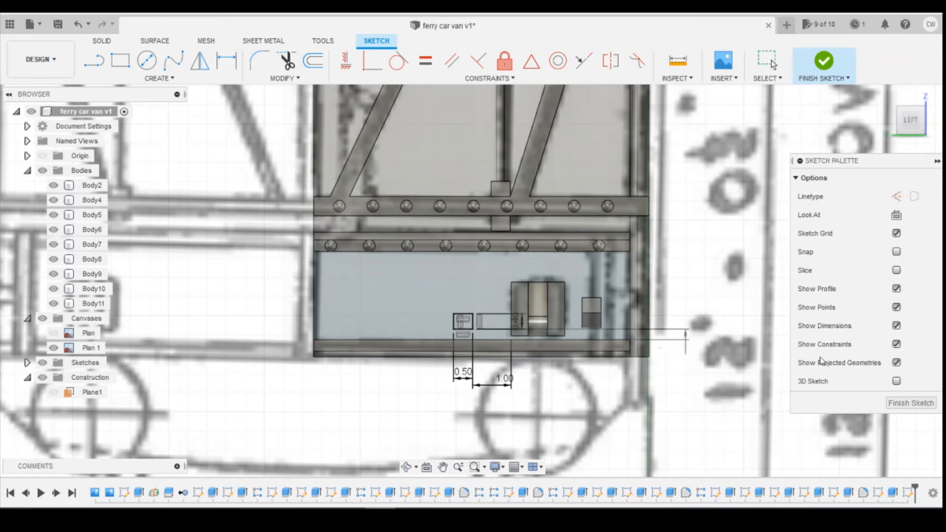
key("Escape")
Extrude the small rectangle 0.3 mm out from the end wall.
scroll(513, 331, "up", 5)
left_click(396, 315)
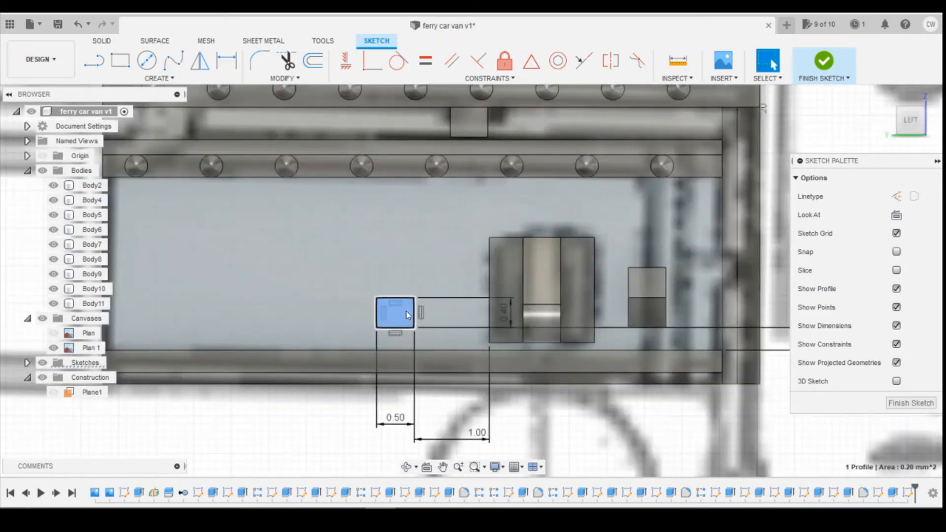
right_click(399, 318)
left_click(428, 363)
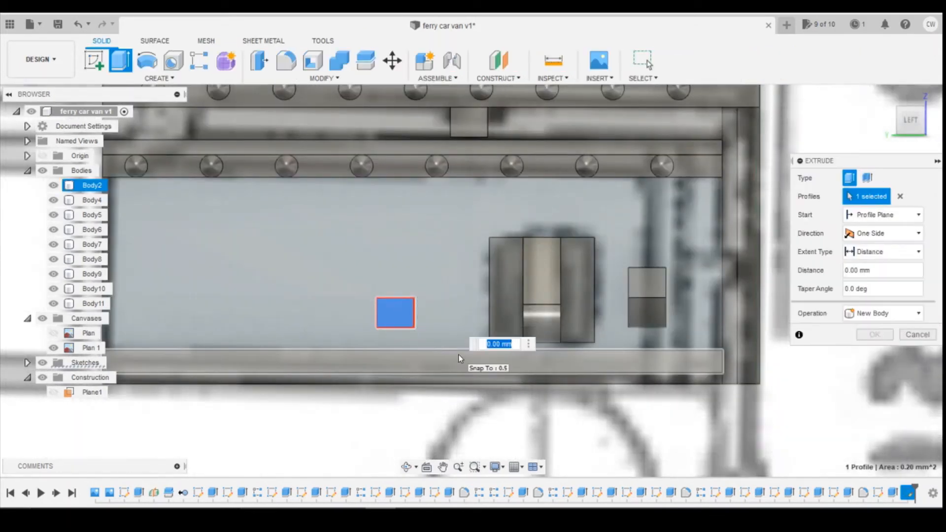
type("0.3")
key("Return")
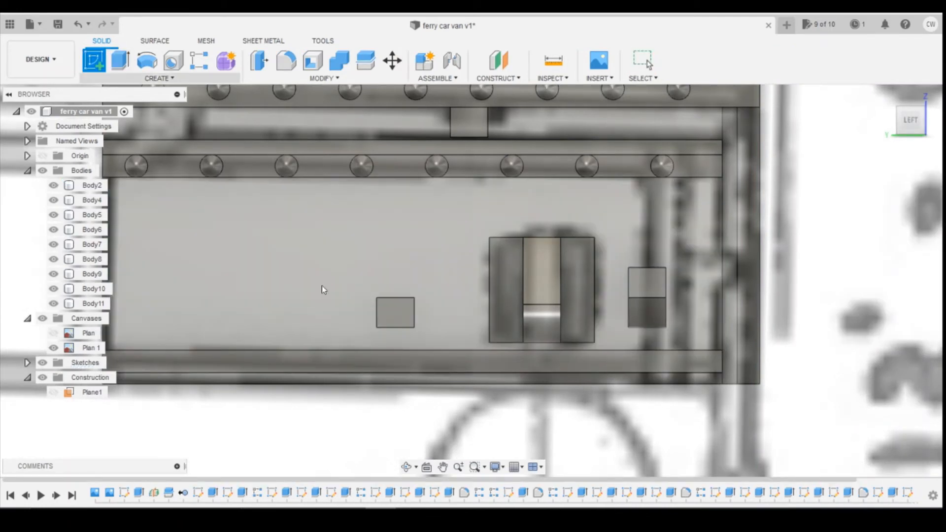
Sketch a rectangle 0.5 mm wide and 1.3 mm high on the small block's front face, rising from its lower corner.
left_click(395, 315)
left_click(114, 69)
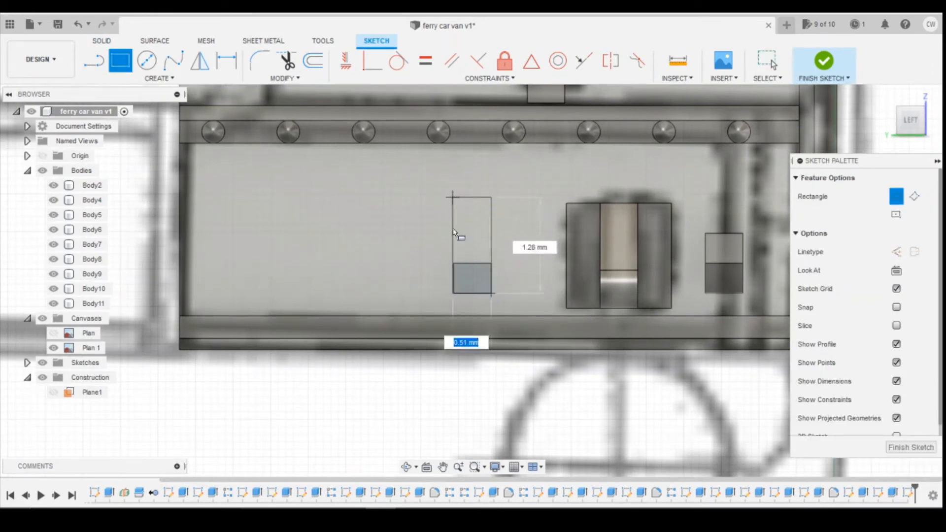
key("Tab")
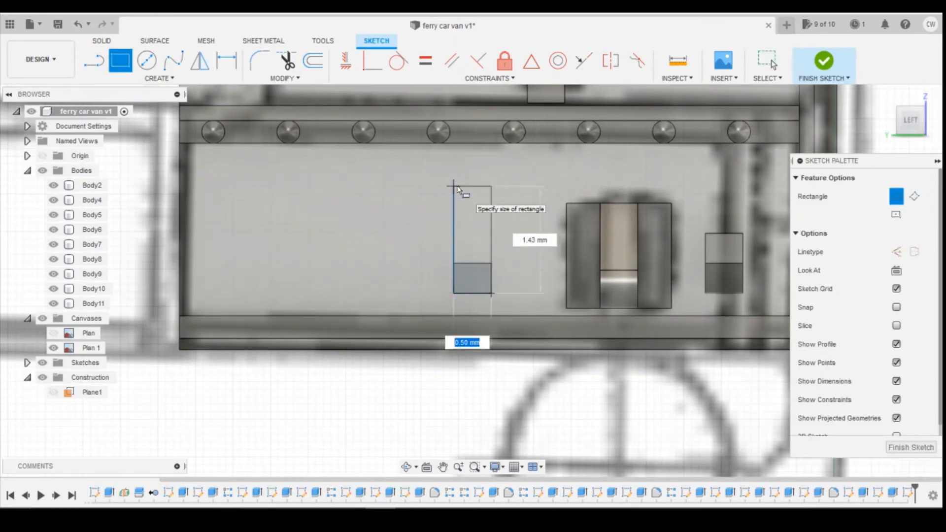
type("0")
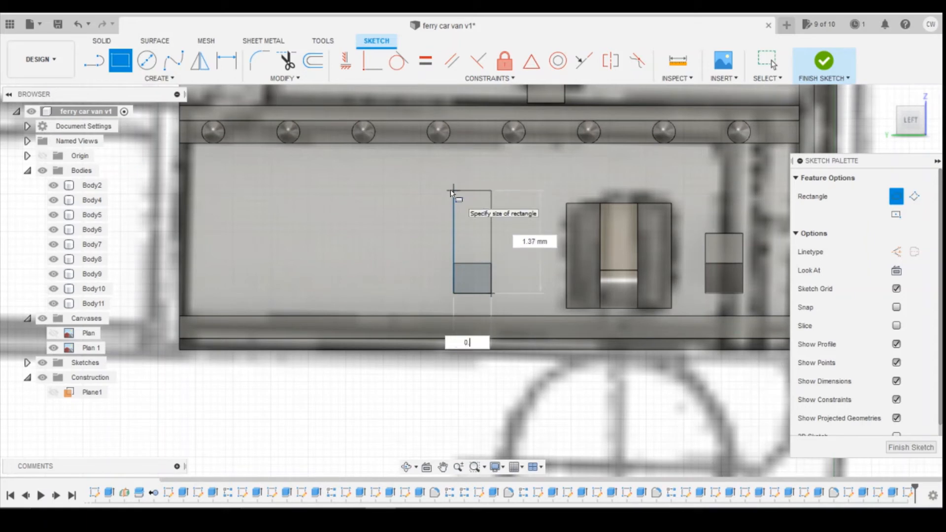
type(".5")
key("Tab")
type("1.3")
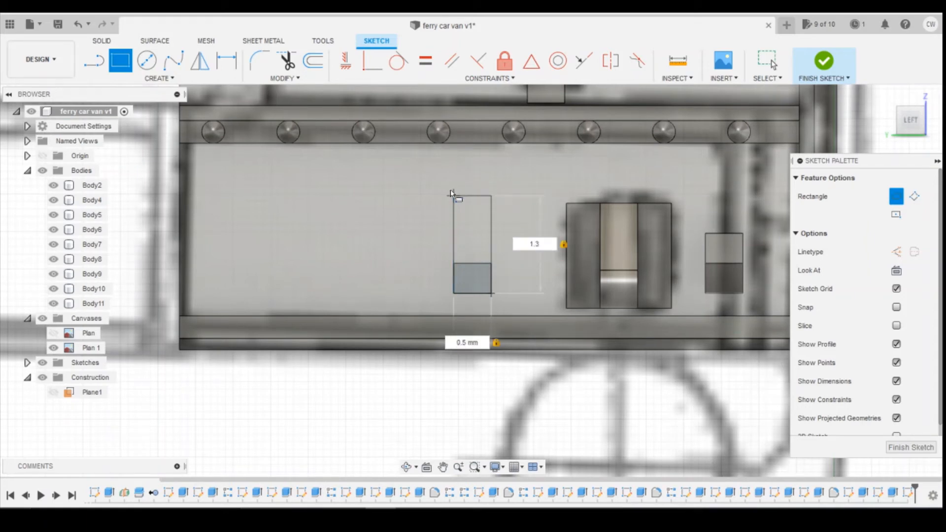
key("Return")
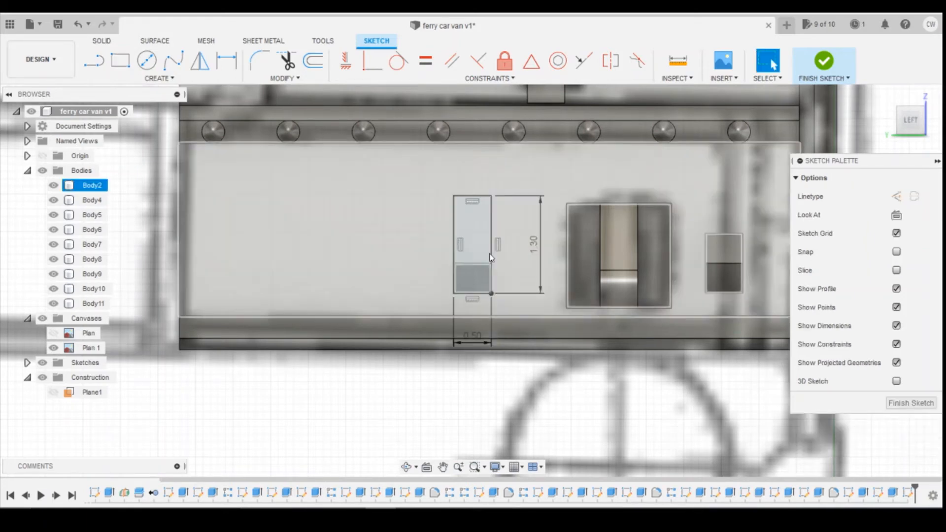
Extrude both profiles of the tall rectangle 0.3 mm outward and check the resulting bracket at an angle.
left_click(478, 225)
left_click(475, 288, "shift")
right_click(476, 288)
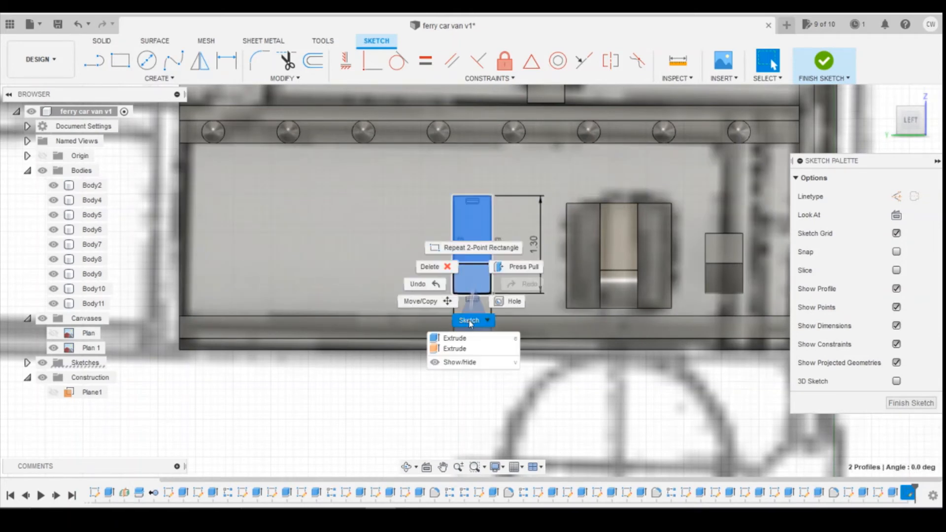
left_click(456, 365)
type("1")
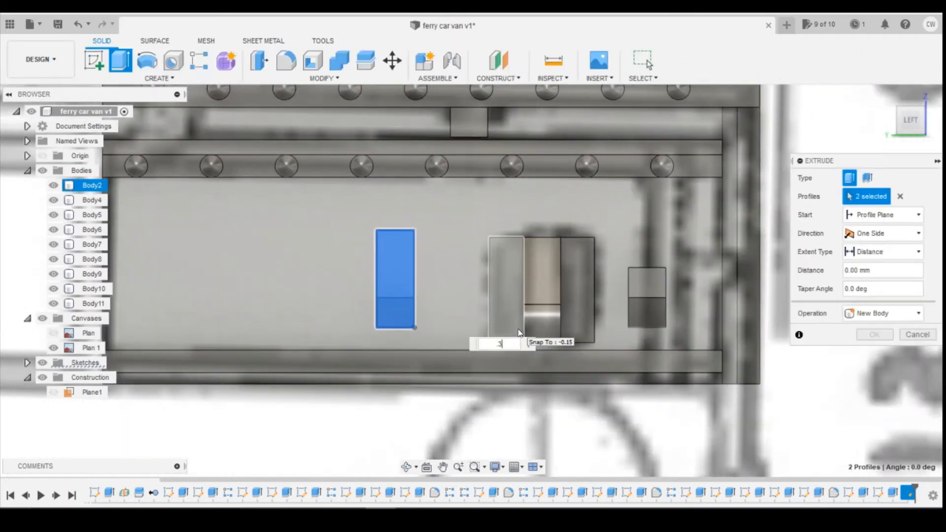
key("Return")
mouse_move(917, 128)
left_mouse_down()
mouse_move(940, 129)
mouse_move(911, 129)
left_mouse_up()
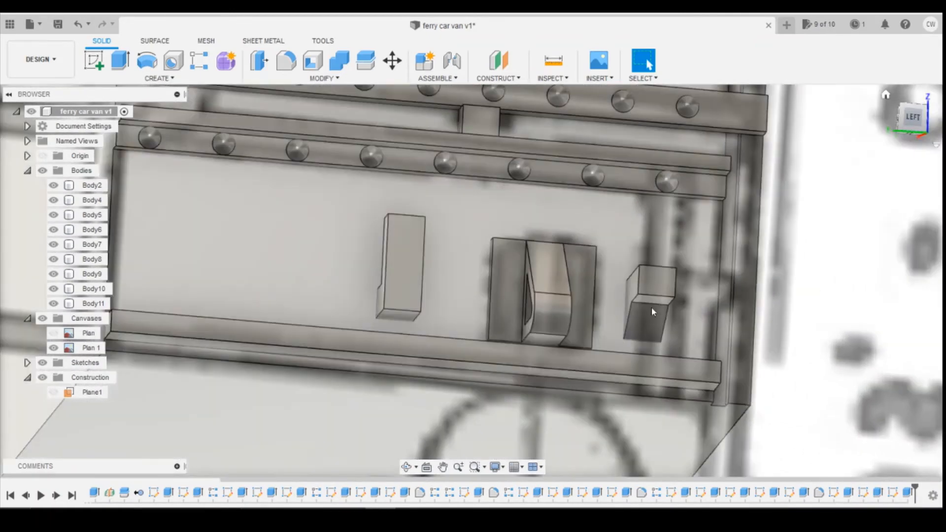
scroll(684, 350, "down", 3)
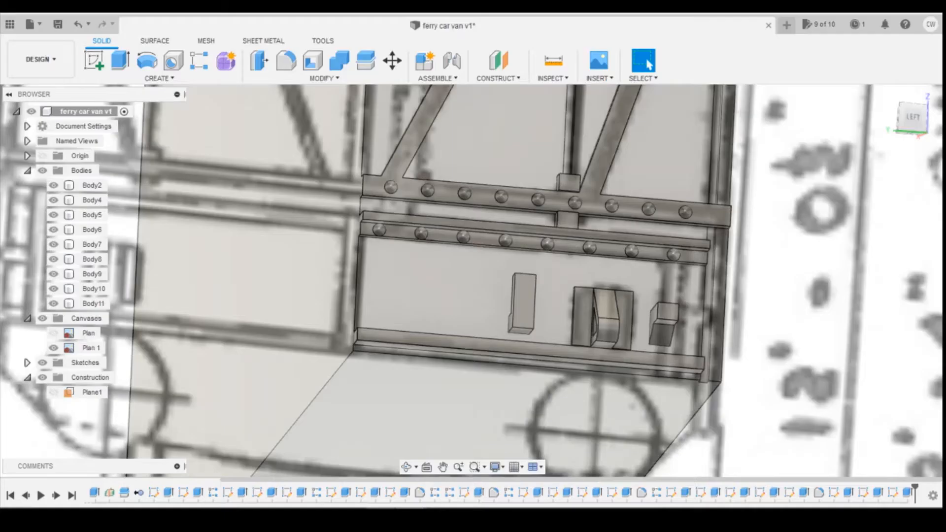
left_click(104, 60)
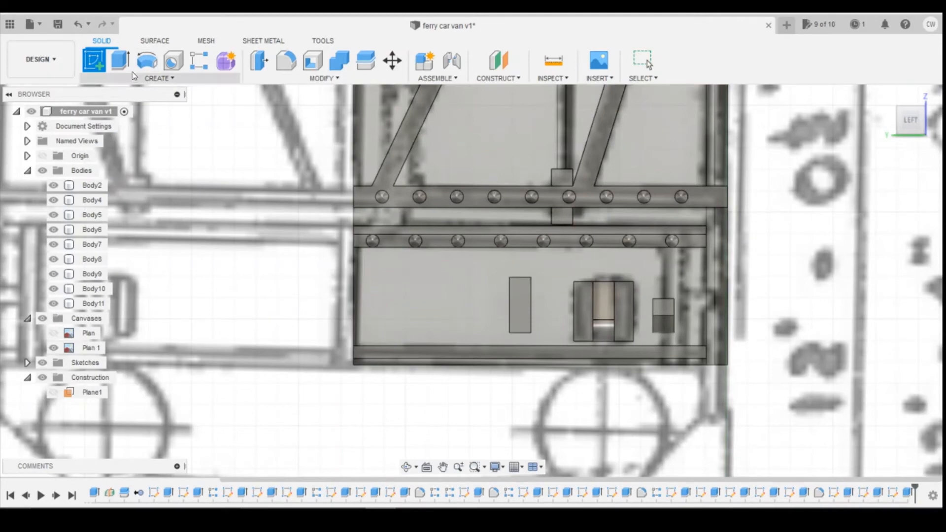
left_click(358, 292)
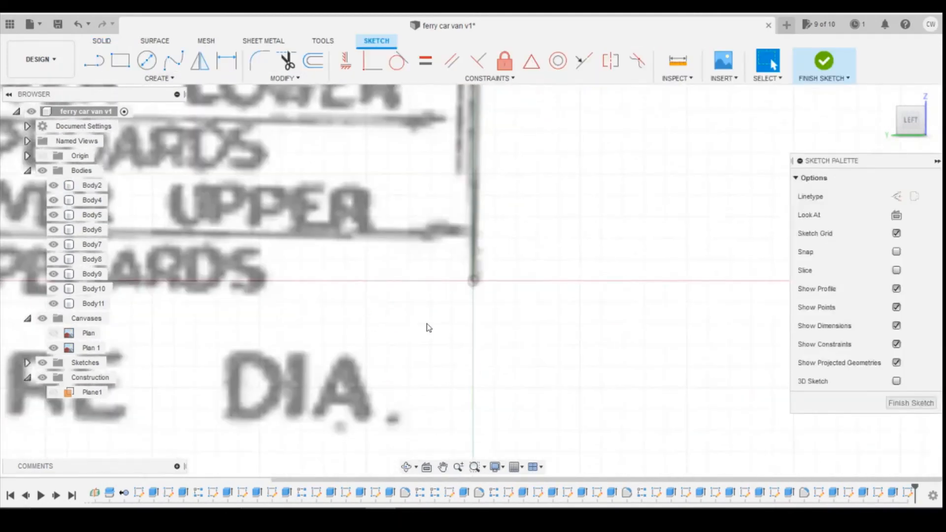
left_click(911, 403)
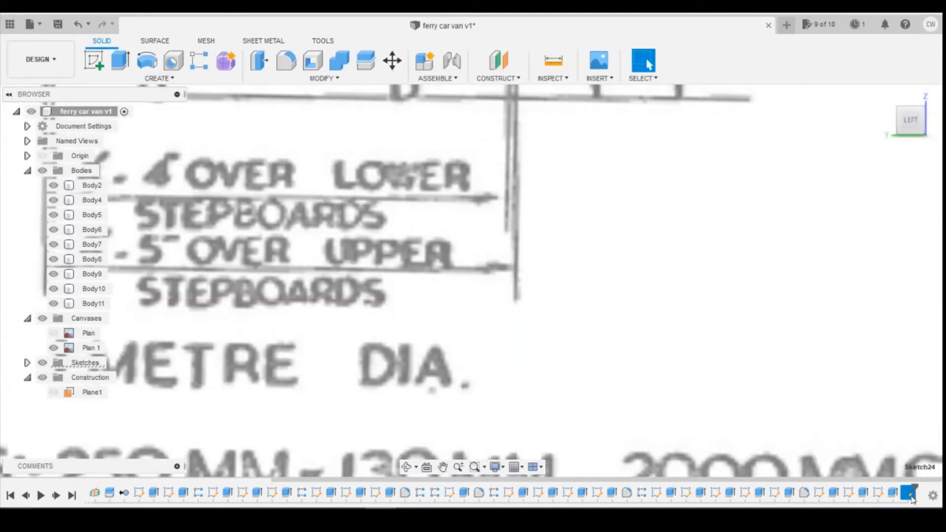
right_click(908, 491)
left_click(899, 414)
Sketch a rectangle about 0.82 mm wide and 2.3 mm high on the end wall, straddling its centreline edge between the two lower strips.
scroll(448, 323, "down", 3)
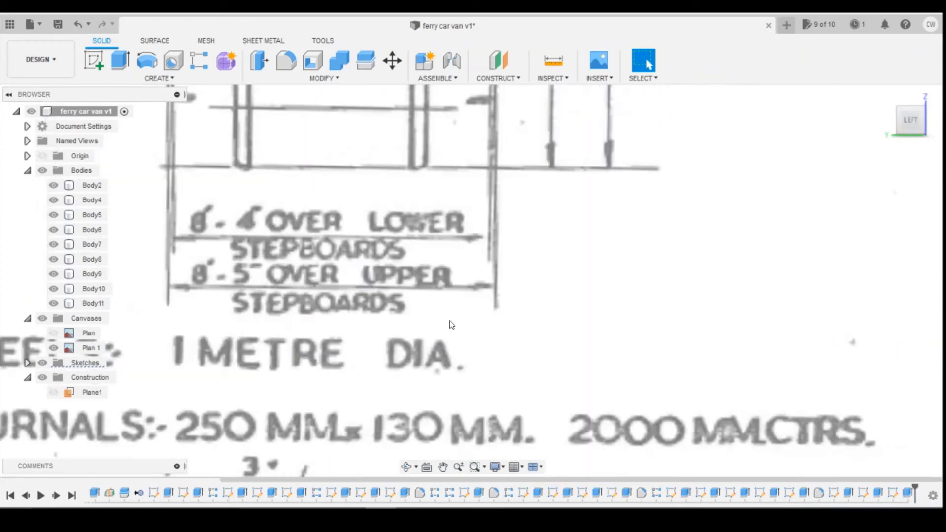
scroll(582, 376, "down", 5)
scroll(502, 207, "up", 5)
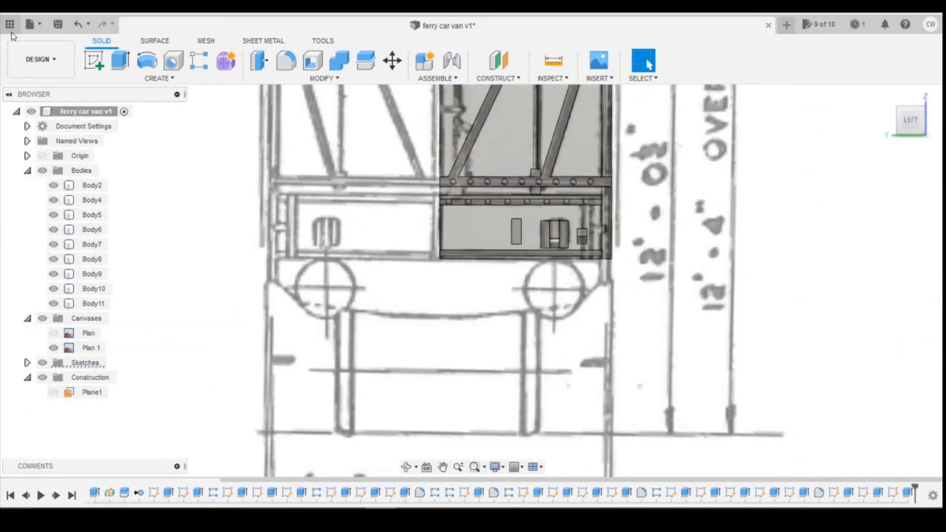
left_click(93, 60)
left_click(458, 251)
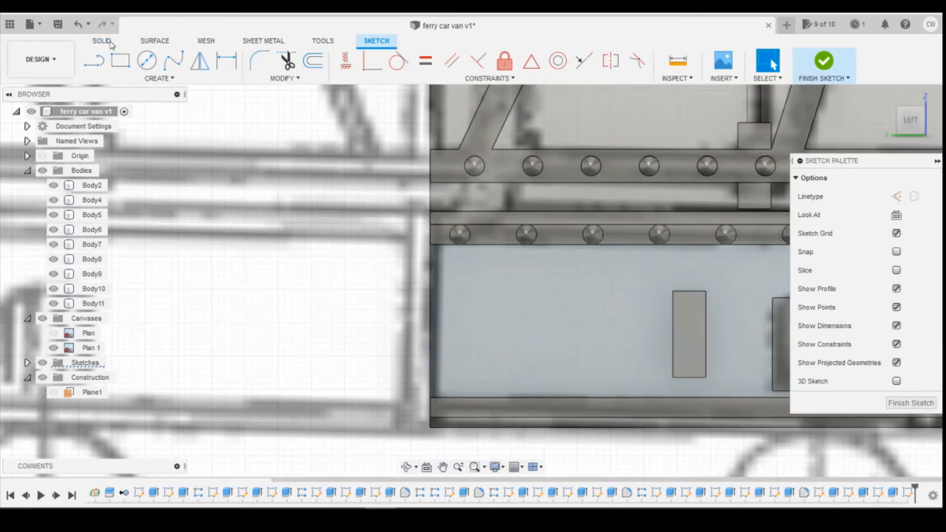
left_click(120, 60)
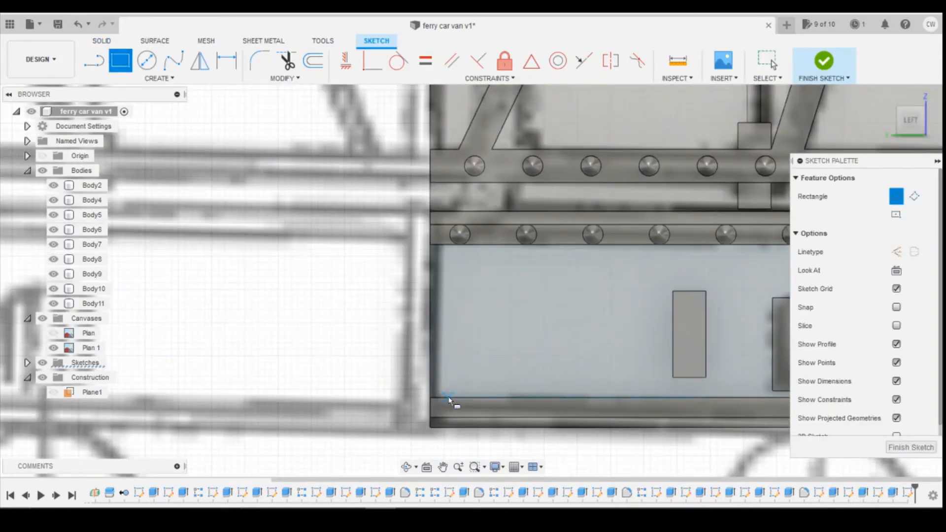
left_click(448, 396)
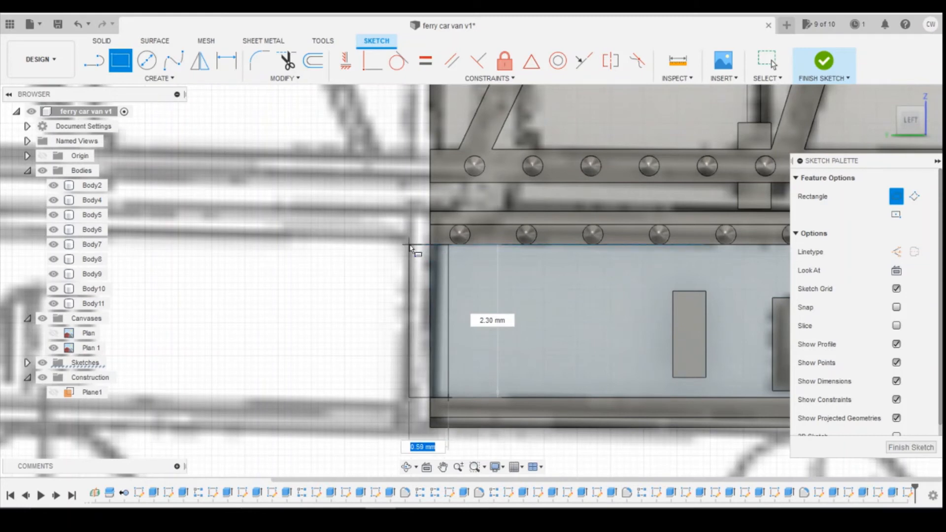
left_click(393, 244)
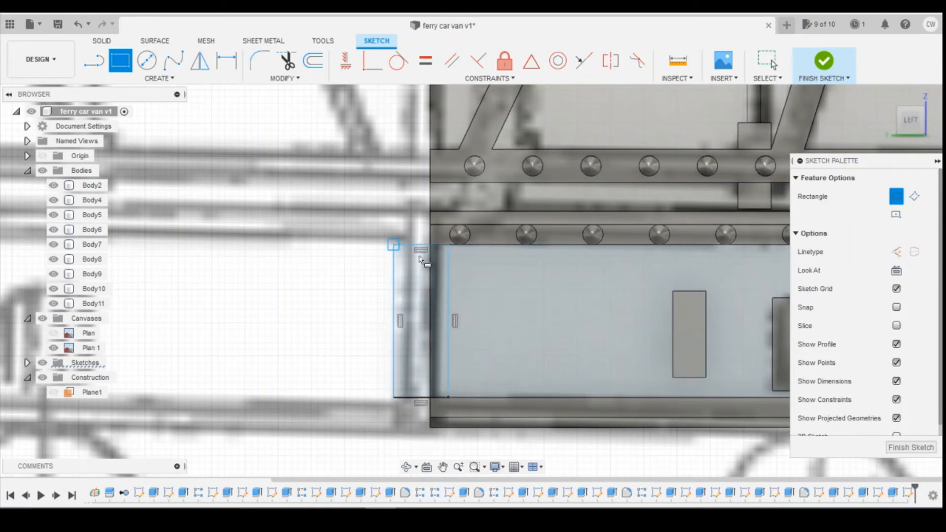
Dimension the rectangle's lower side and set its width to 0.8 mm.
key("d")
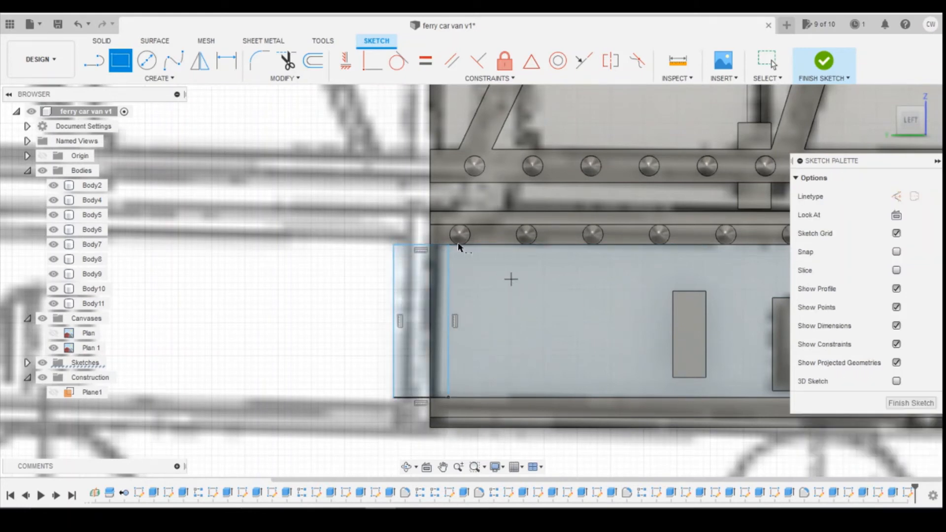
left_click(424, 397)
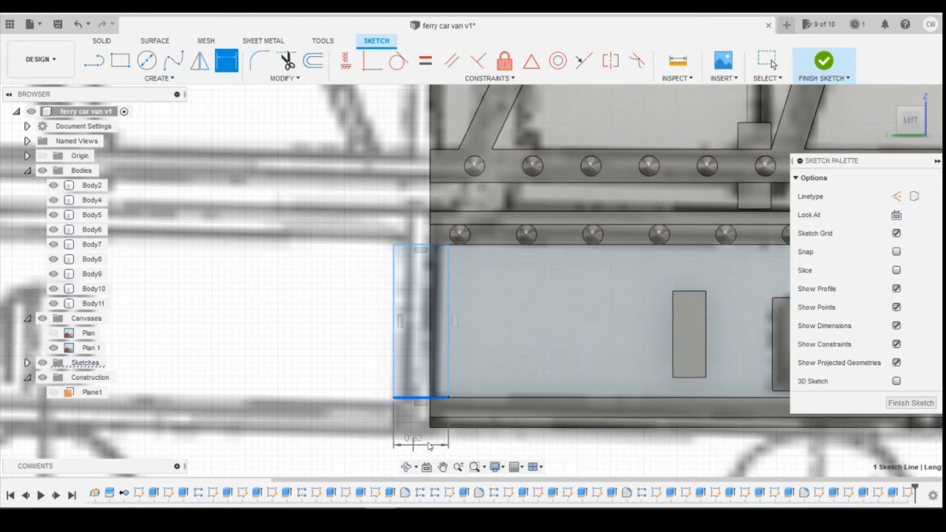
left_click(421, 445)
type("0.4")
key("Return")
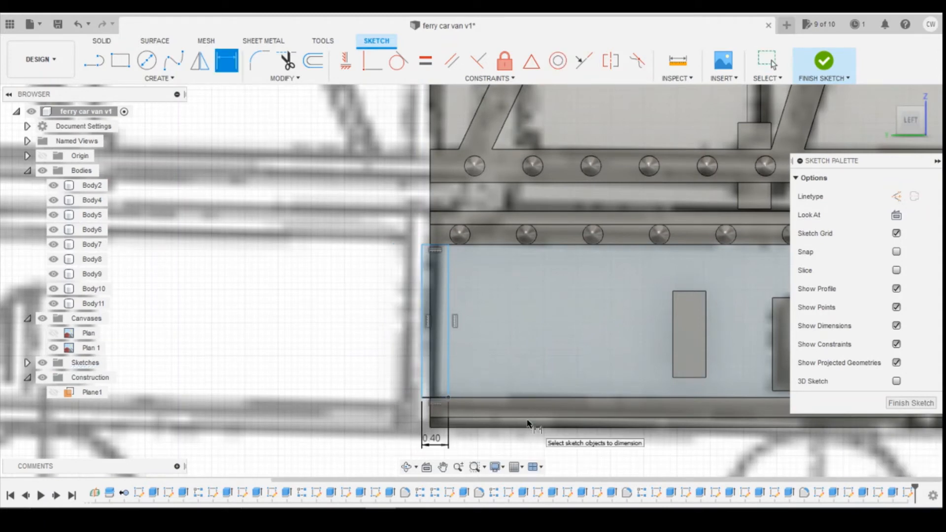
double_click(435, 438)
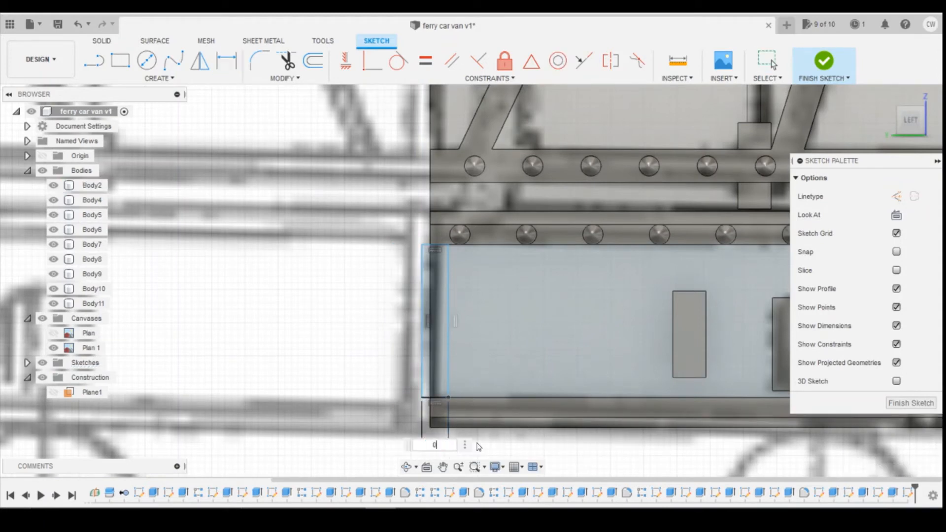
type("0.8")
key("Return")
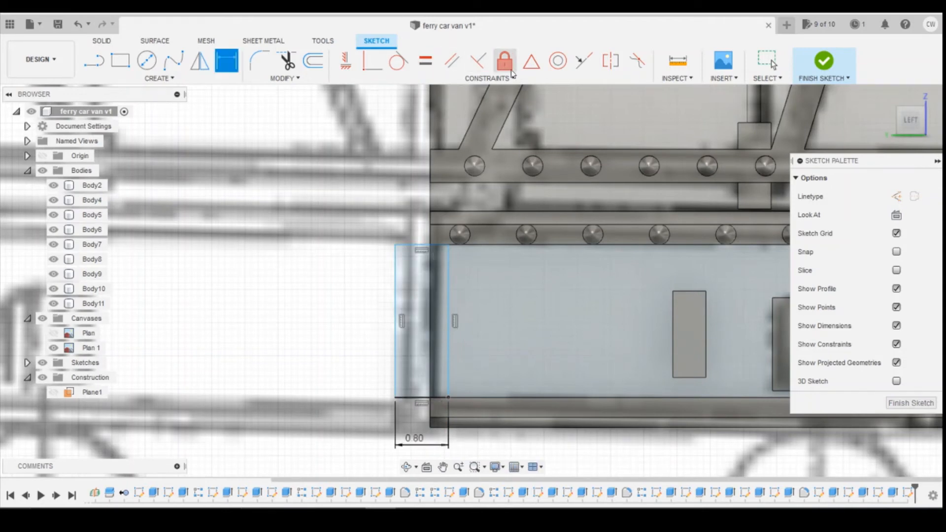
Centre the rectangle on the end wall's centreline edge with a midpoint constraint on its lower side, and dimension its height.
left_click(530, 61)
left_click(417, 397)
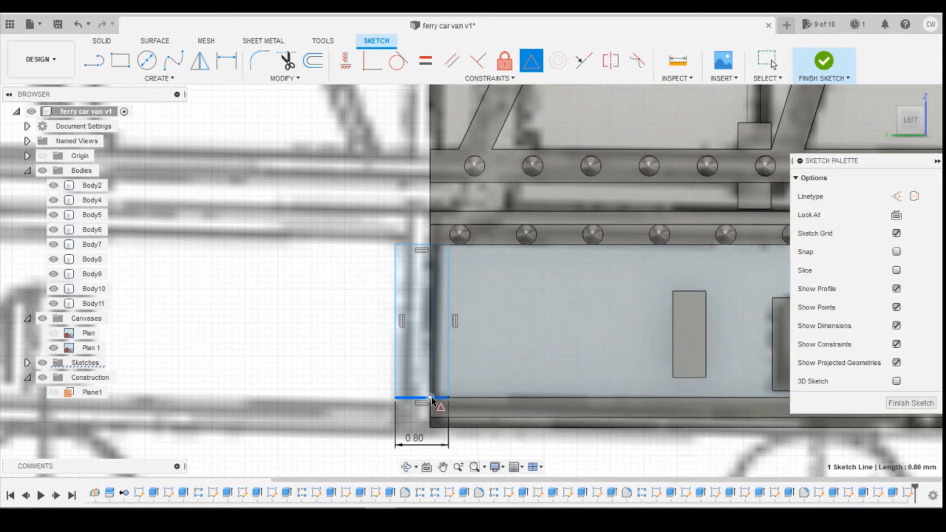
left_click(431, 398)
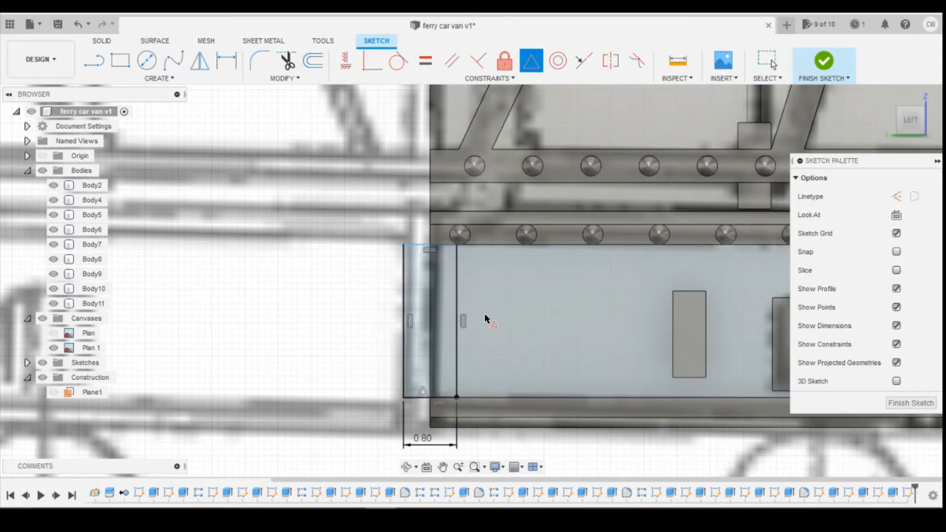
key("d")
left_click(457, 300)
left_click(507, 306)
key("Return")
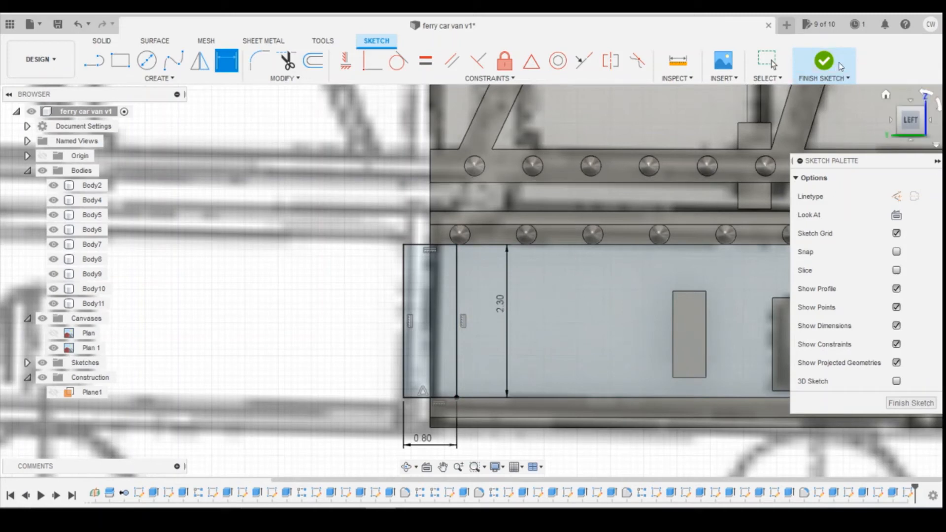
Extrude both profiles of the rectangle 0.15 mm to form an upright plate overhanging the wall's centreline edge.
key("Escape")
right_click(446, 293)
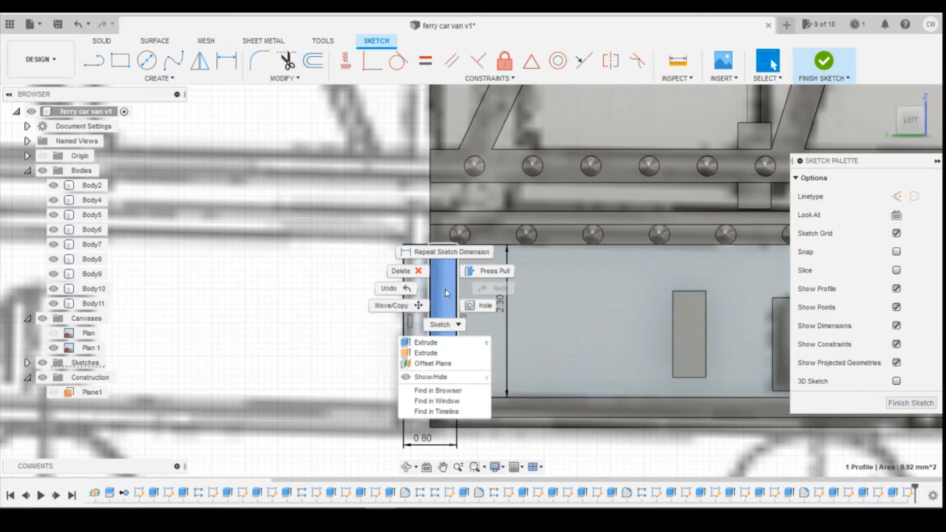
key("Escape")
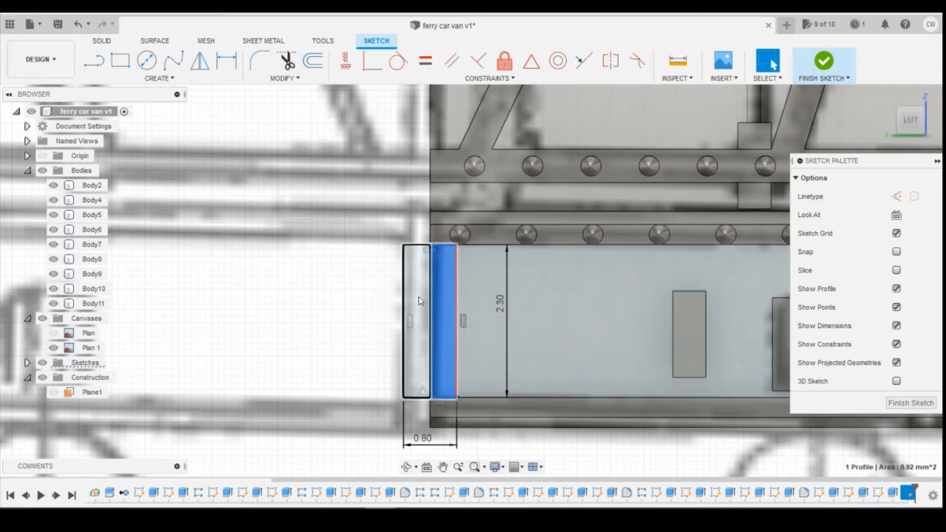
left_click(418, 296, "shift")
right_click(418, 297)
left_click(401, 350)
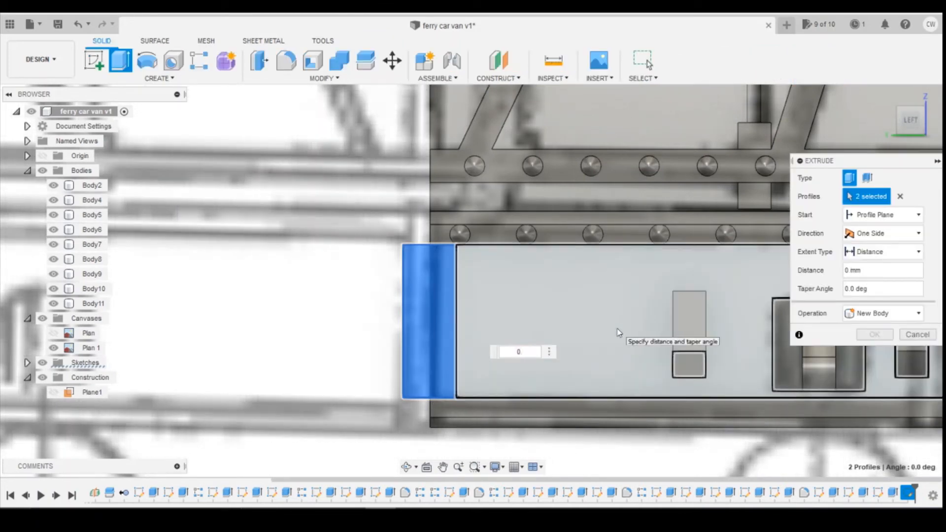
type("0.15")
key("Return")
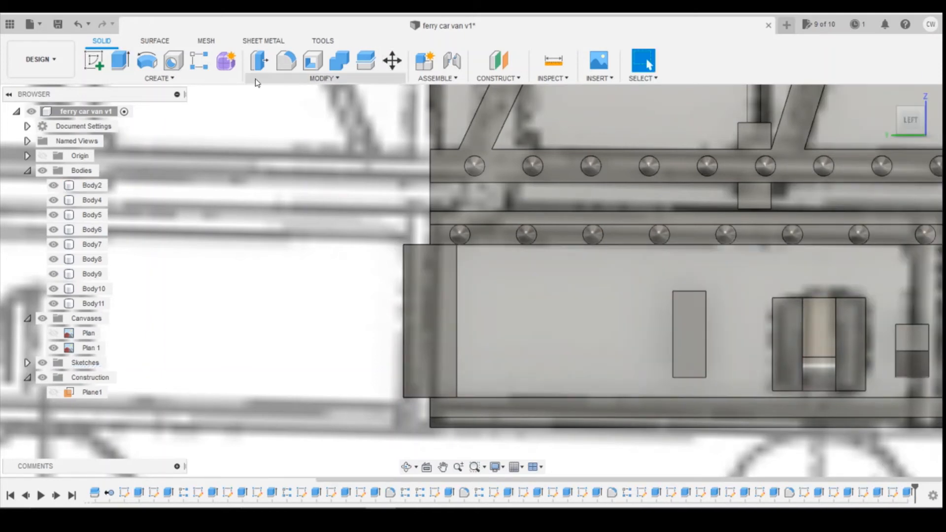
Sketch a 0.3 mm diameter circle on the upright plate's front face, midway across its width near the lower end.
left_click(94, 60)
left_click(429, 319)
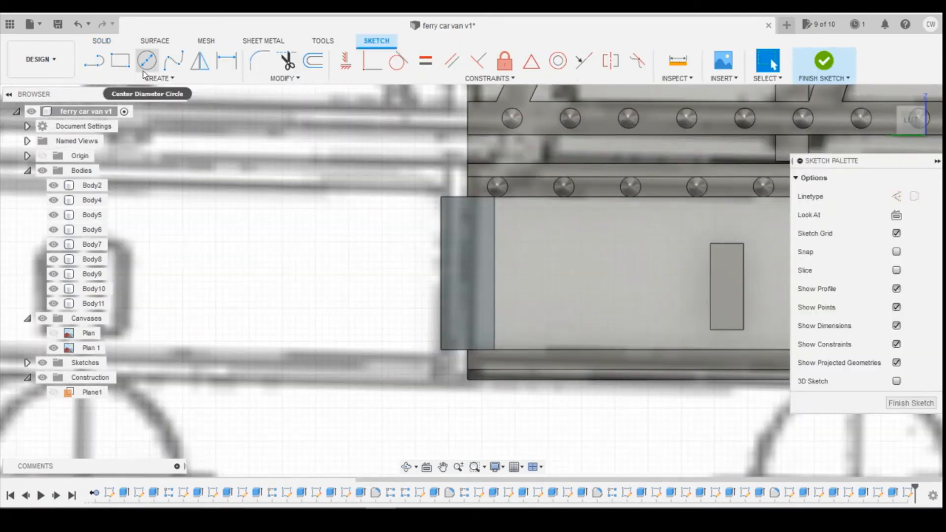
left_click(146, 61)
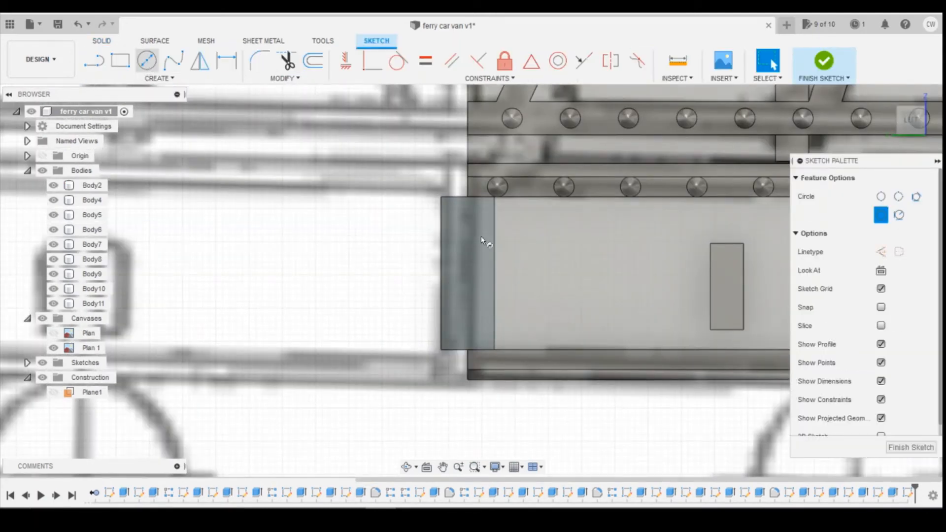
left_click(467, 308)
type("0.3")
key("Return")
key("Escape")
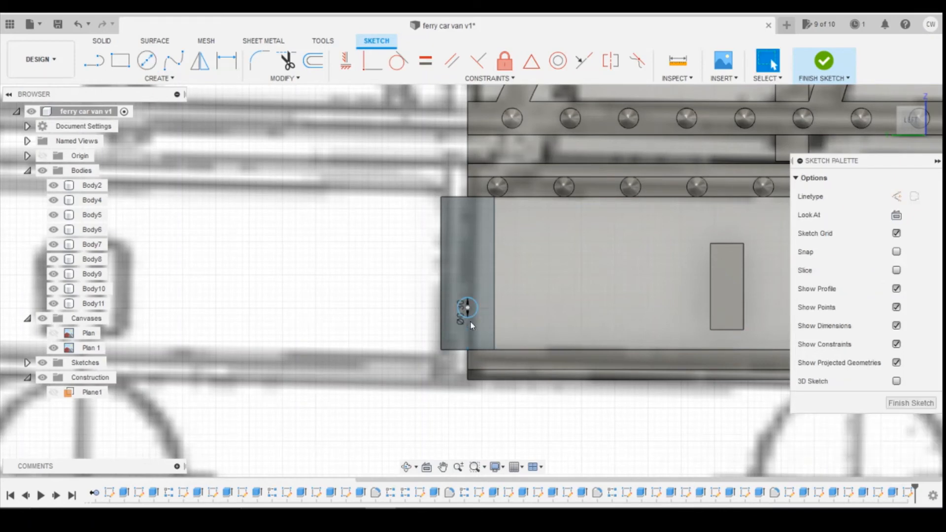
Extrude the circle 0.1 mm and fillet its outer edge to form a domed rivet.
scroll(472, 325, "up", 5)
right_click(471, 330)
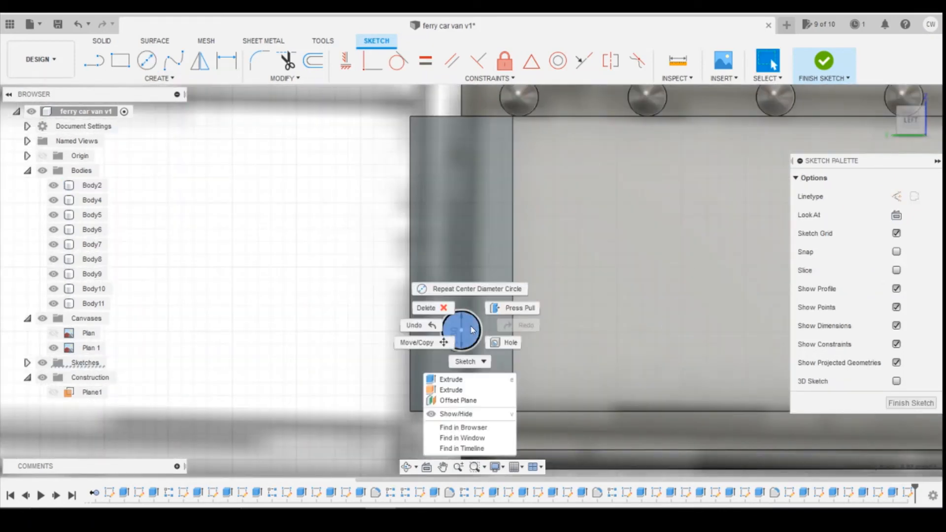
left_click(466, 380)
type("0.4")
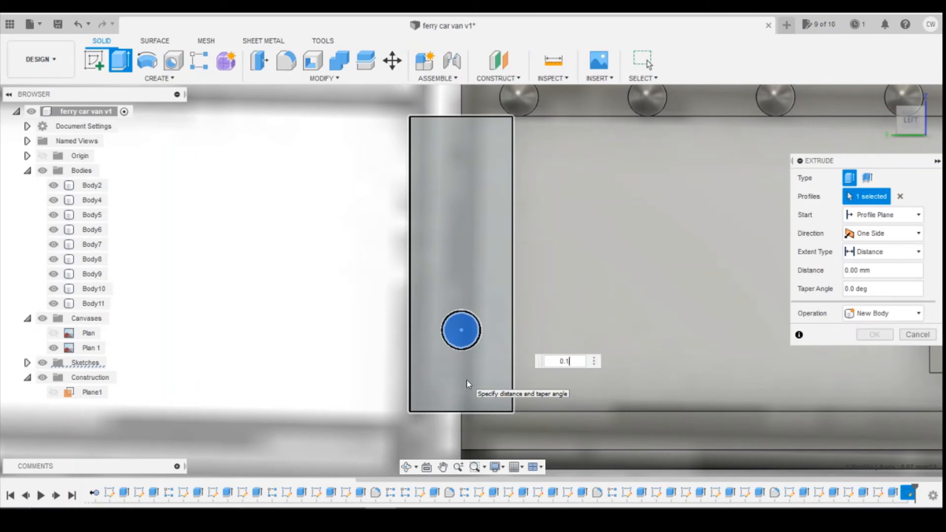
key("Return")
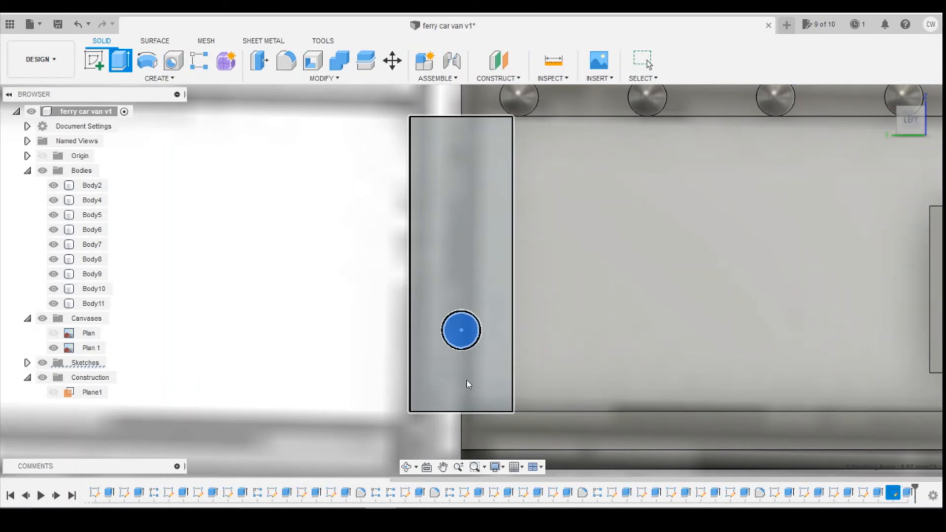
left_click(291, 67)
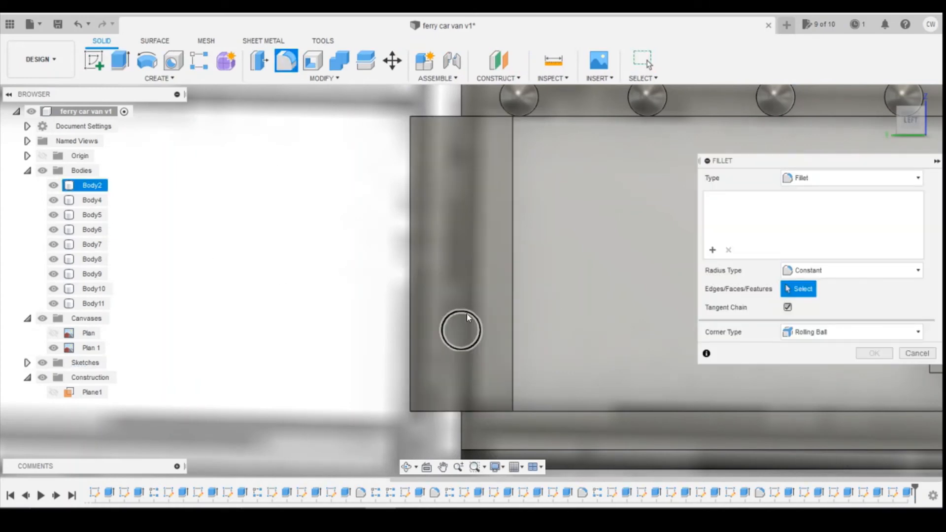
left_click(479, 318)
key("Return")
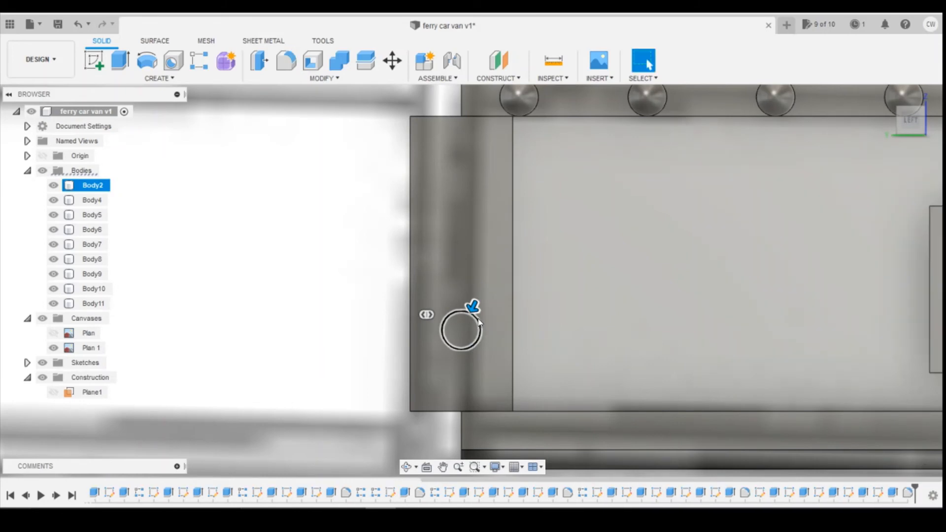
Pattern the rivet's extrude and fillet features upward along the plate's vertical edge, with quantity 2 over 1 mm.
left_click(907, 494)
left_click(870, 215)
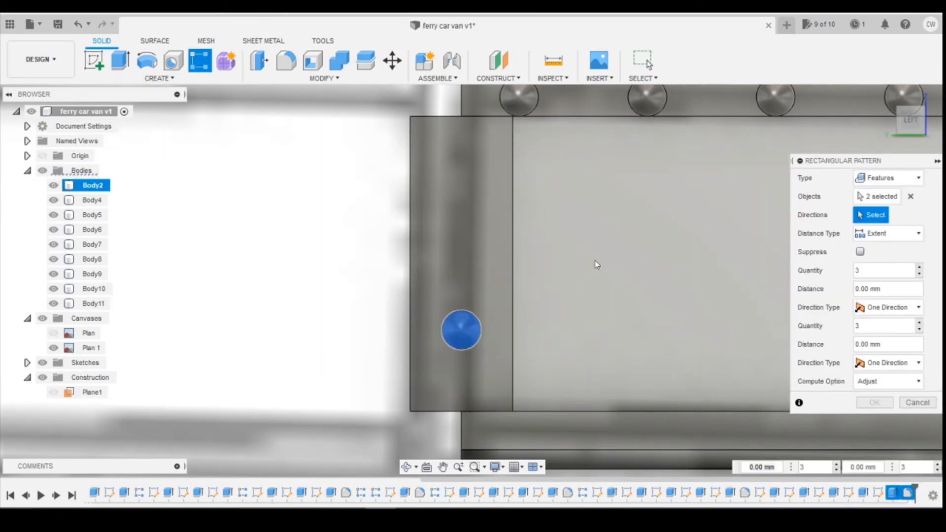
left_click(512, 280)
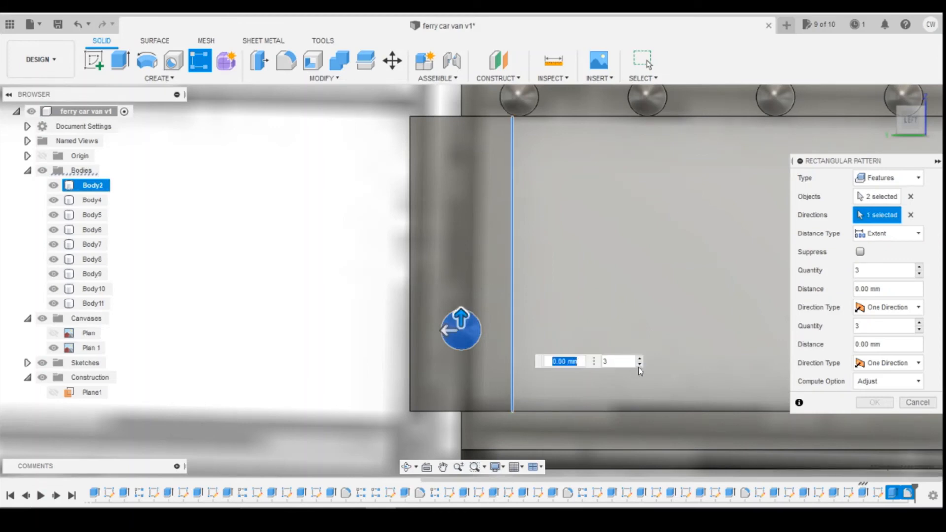
left_click_drag(461, 291, 468, 180)
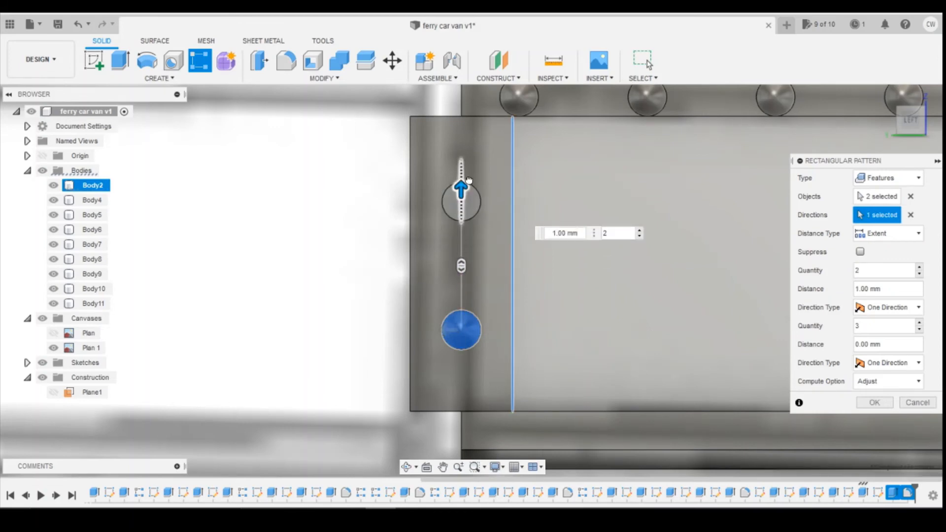
left_click(889, 407)
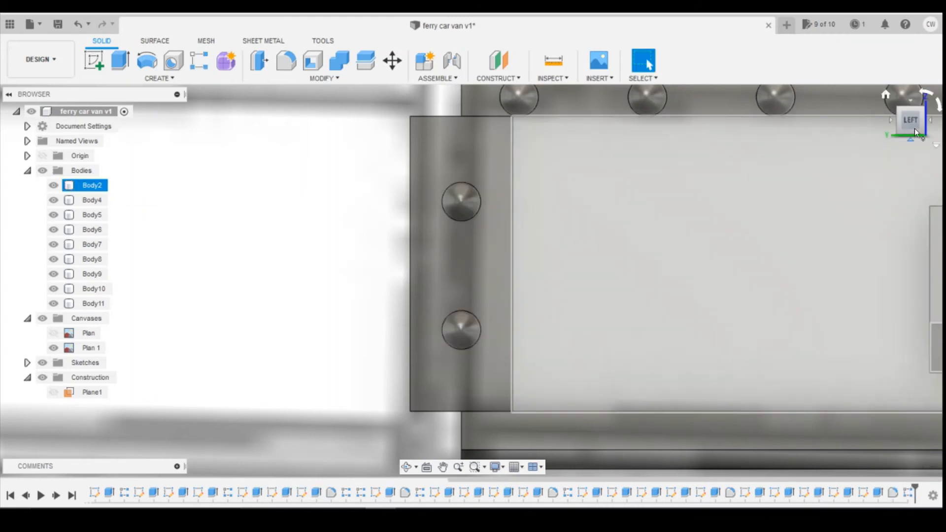
Extrude the upright plate's overhanging side face -1.1 mm as a cut, trimming the plate and its rivets at the wall's centreline.
left_click(906, 122)
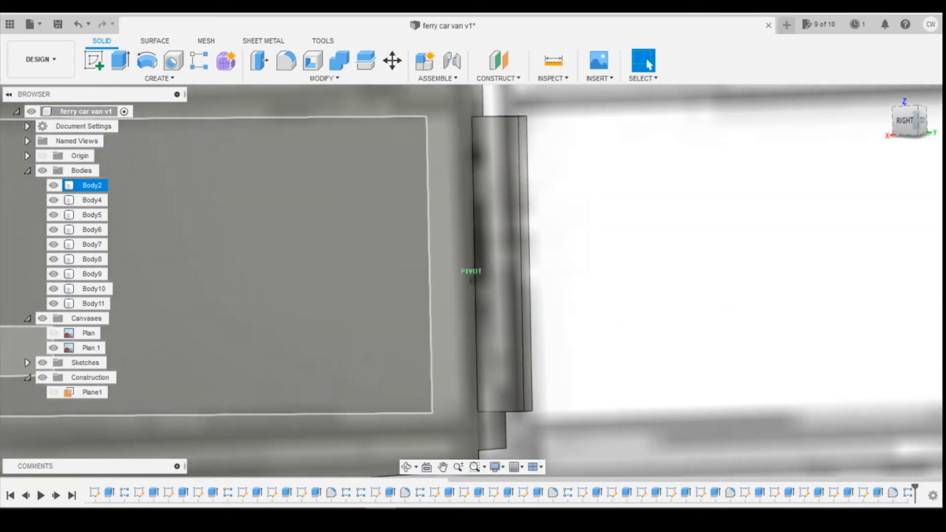
left_click(507, 223)
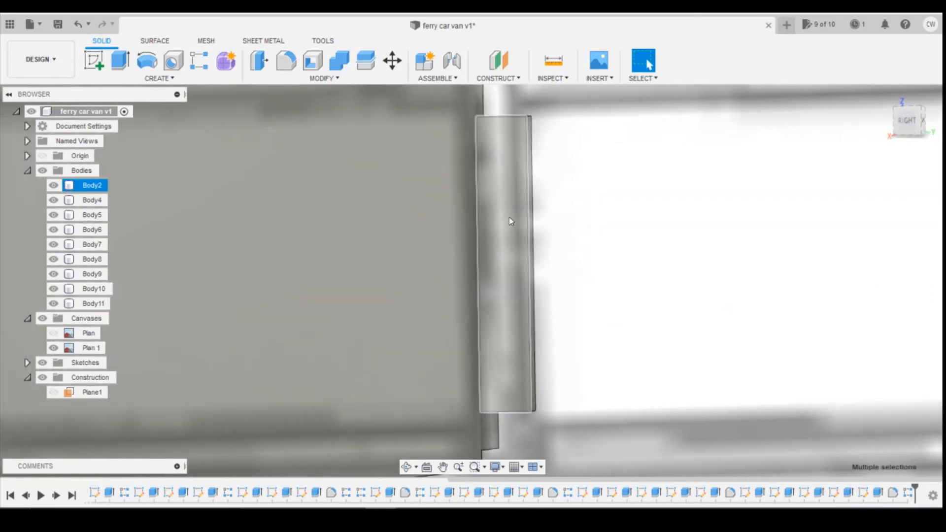
right_click(508, 217)
left_click(502, 292)
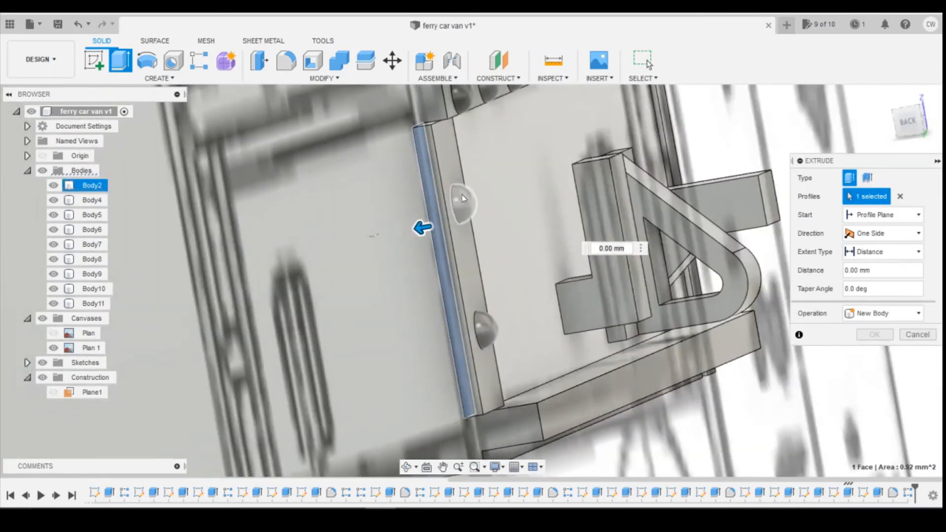
left_click_drag(555, 218, 584, 201)
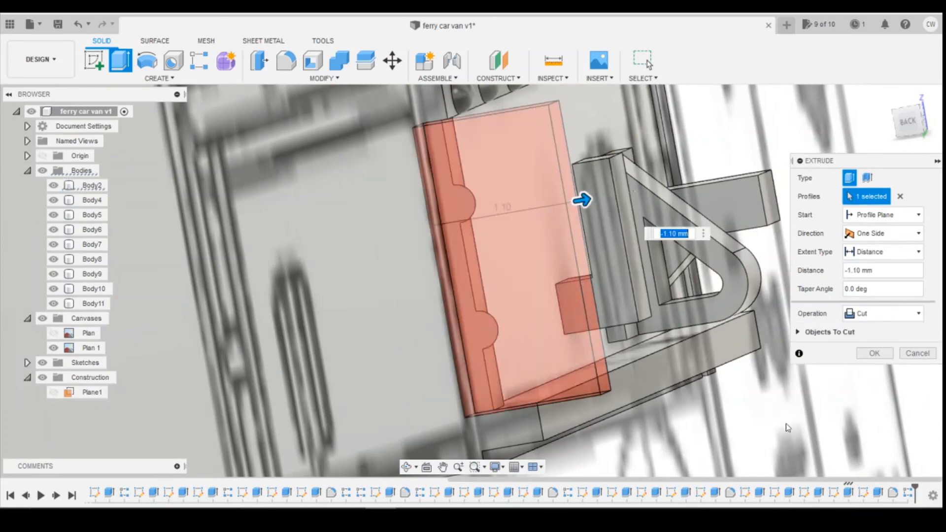
left_click(878, 353)
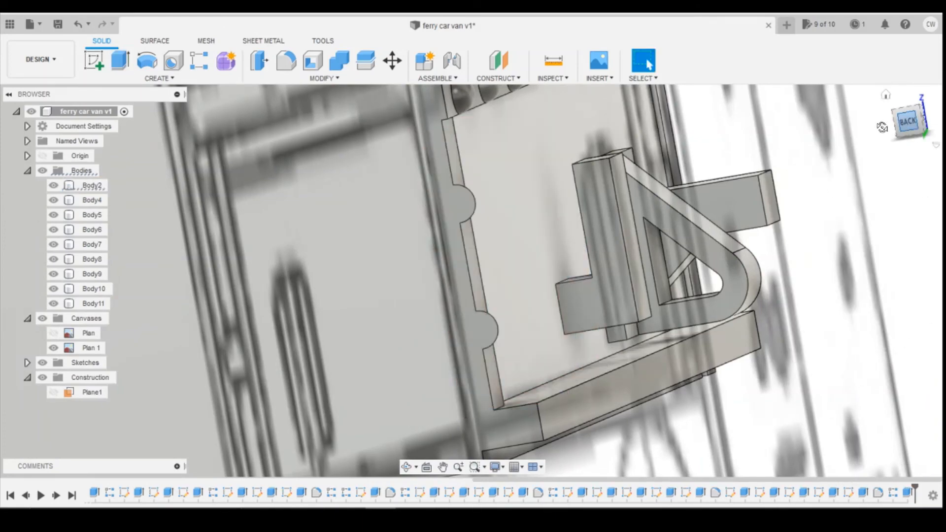
left_click_drag(881, 128, 828, 123)
left_click(886, 133)
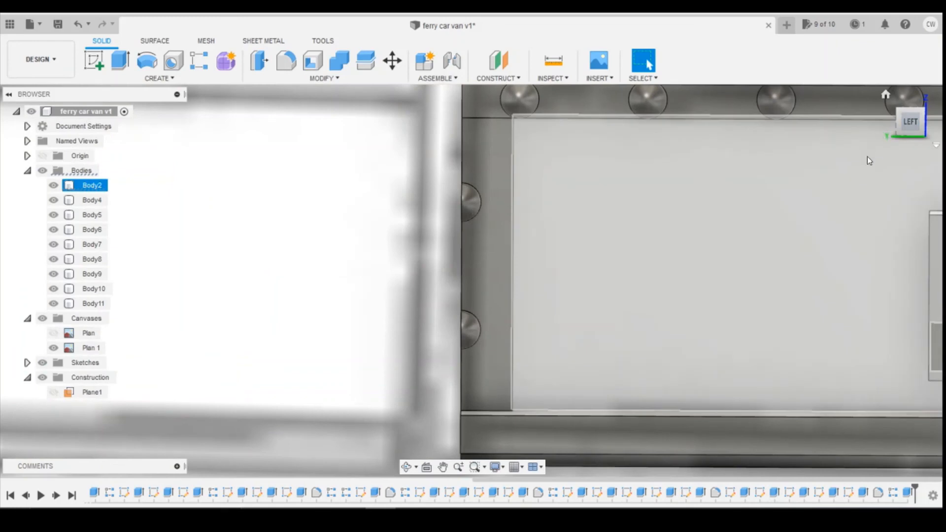
scroll(493, 428, "down", 8)
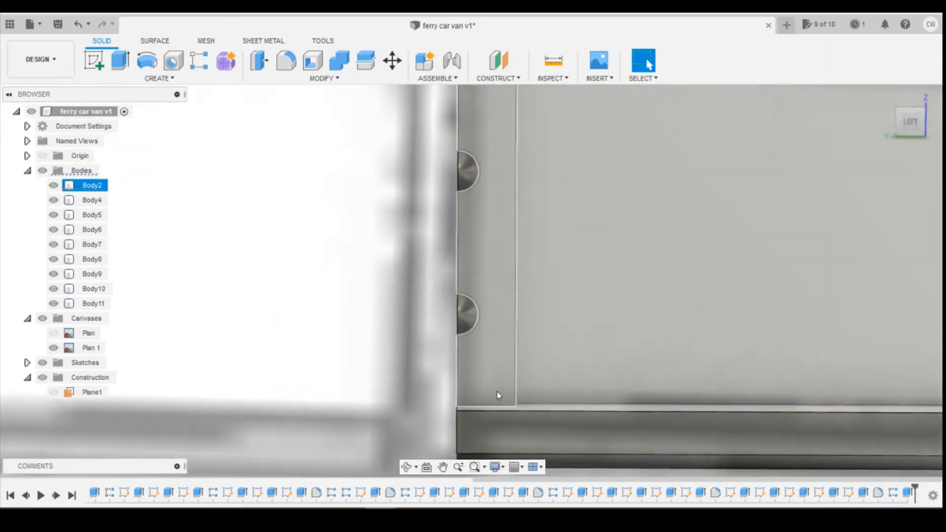
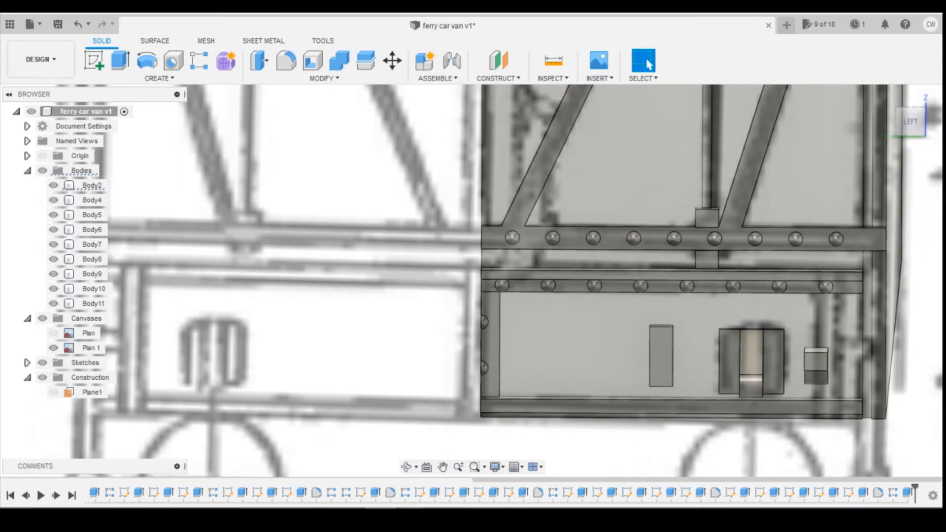
Check the reference photo of the van, then sketch a 0.8 by 0.3 mm rectangle on the lower panel directly beneath the riveted strip.
left_click(384, 492)
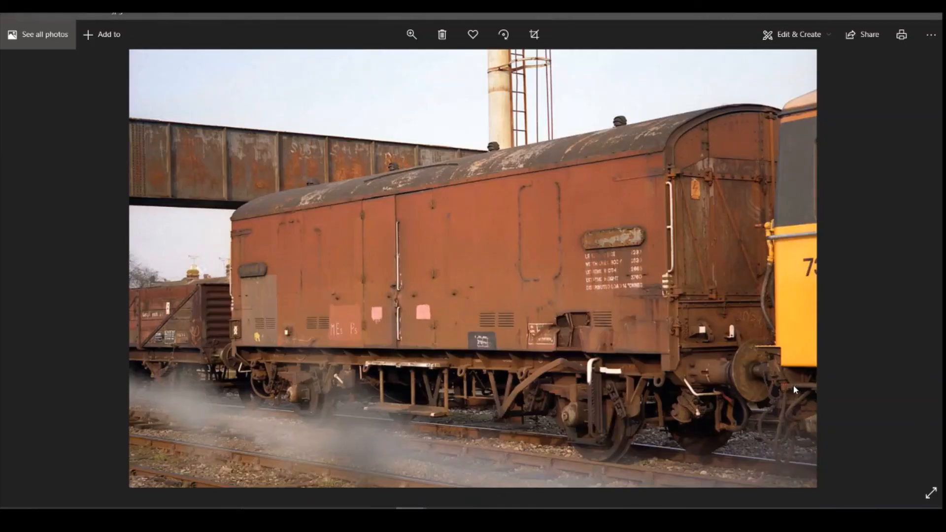
left_click(380, 512)
left_click(97, 61)
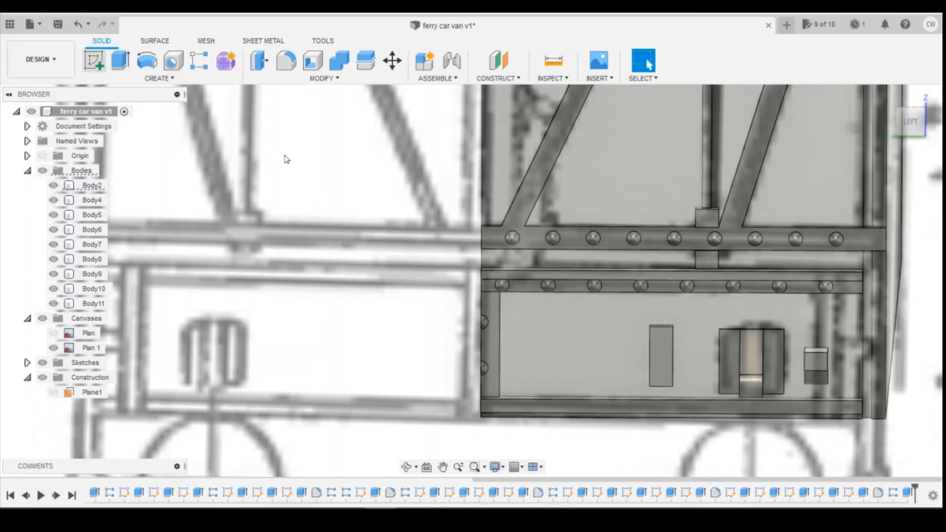
left_click(667, 303)
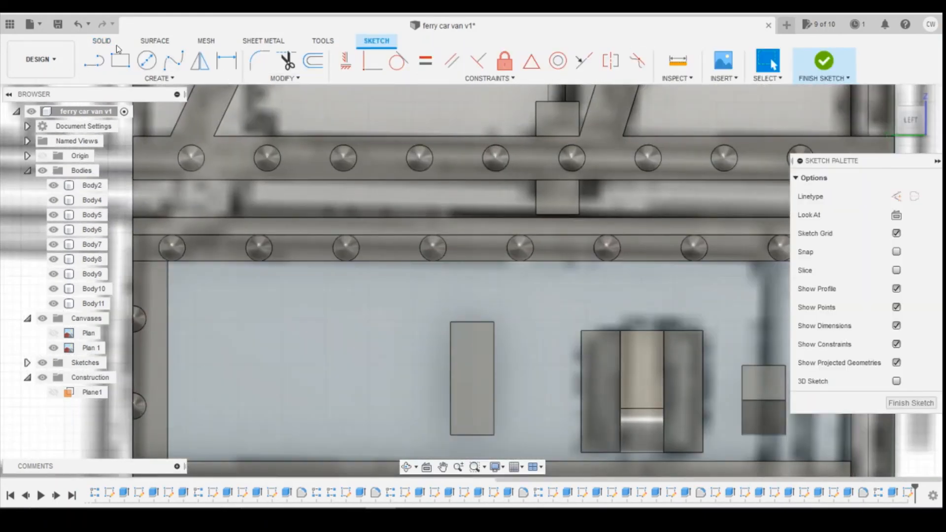
left_click(120, 59)
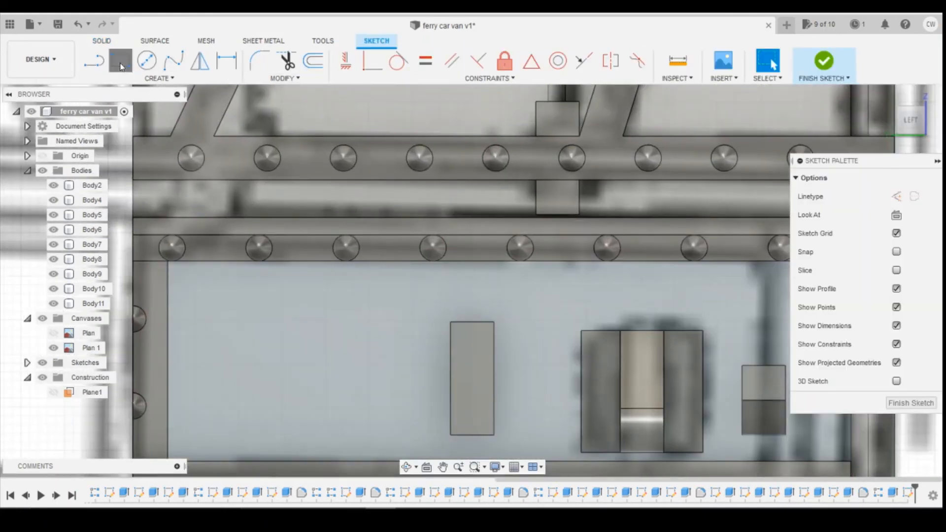
left_click(509, 261)
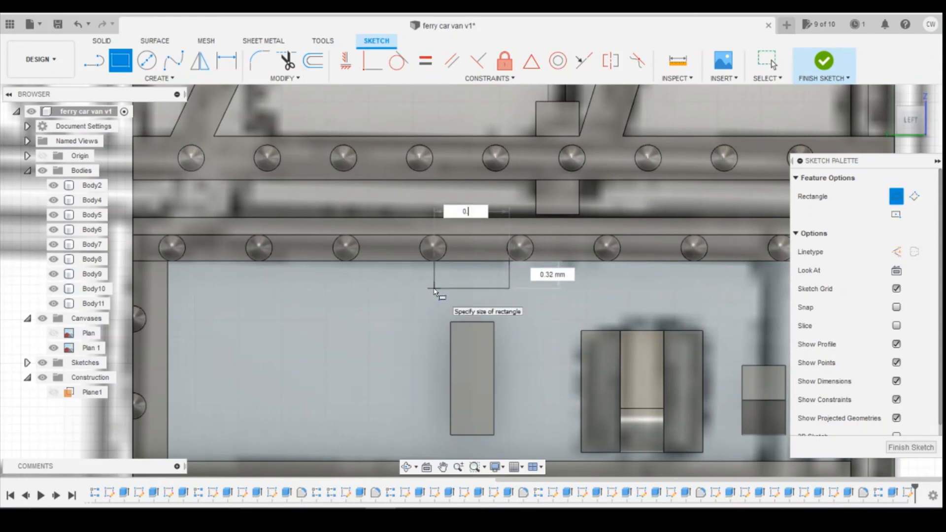
type("0.8")
key("Tab")
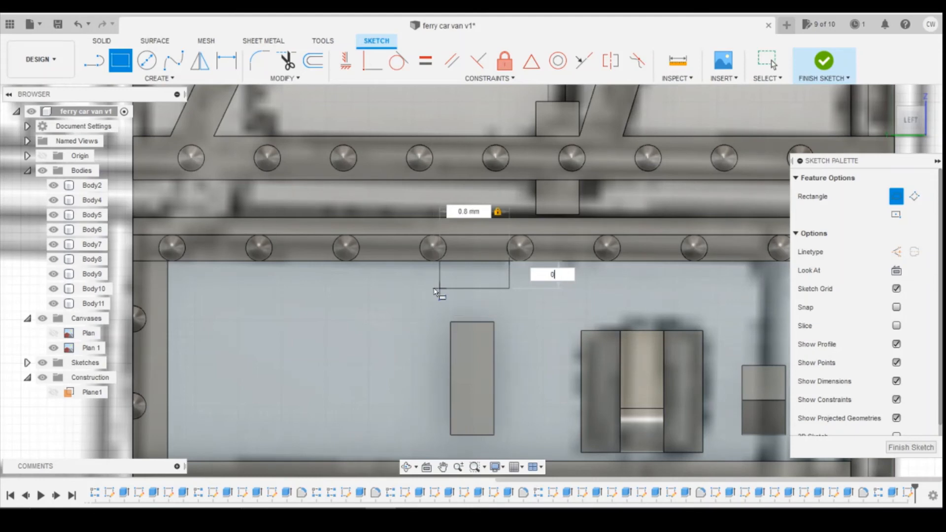
type("0.3")
key("Return")
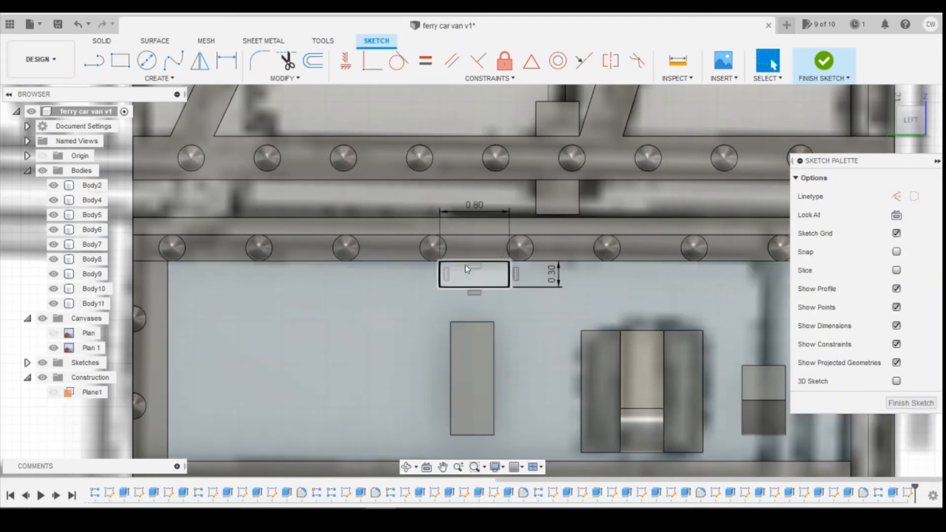
Extrude the small rectangle outward to form a tab hanging below the riveted strip.
left_click(483, 274)
right_click(484, 274)
left_click(488, 326)
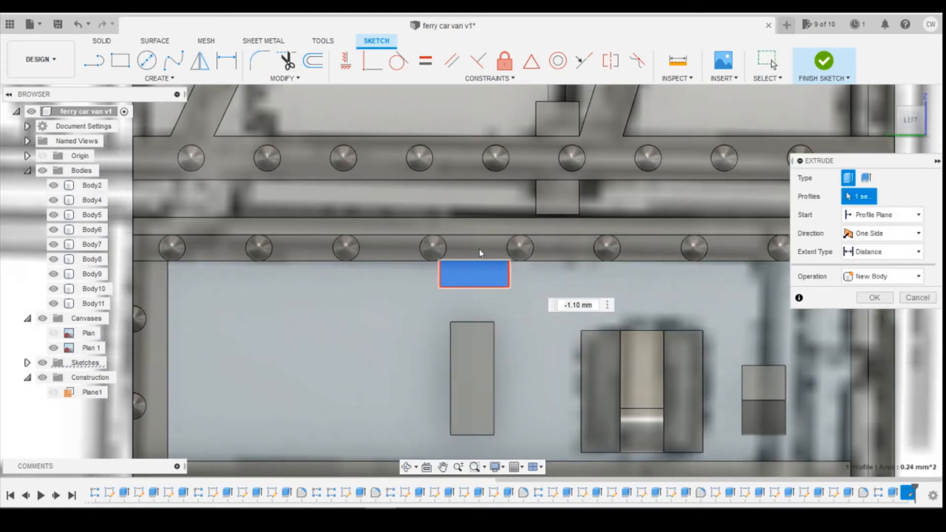
left_click(865, 336)
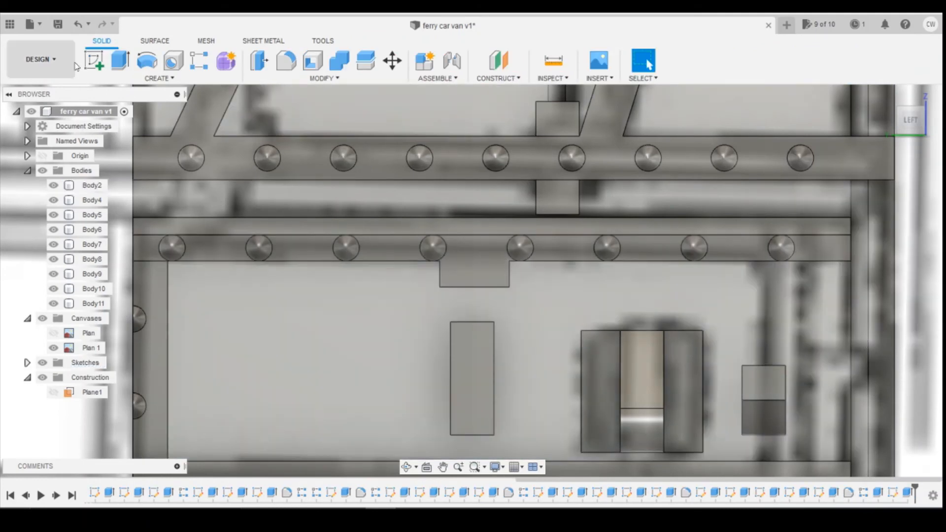
Sketch a 0.5 mm diameter circle on the tab's underside, centred on the midpoint of its outer edge.
left_click(94, 60)
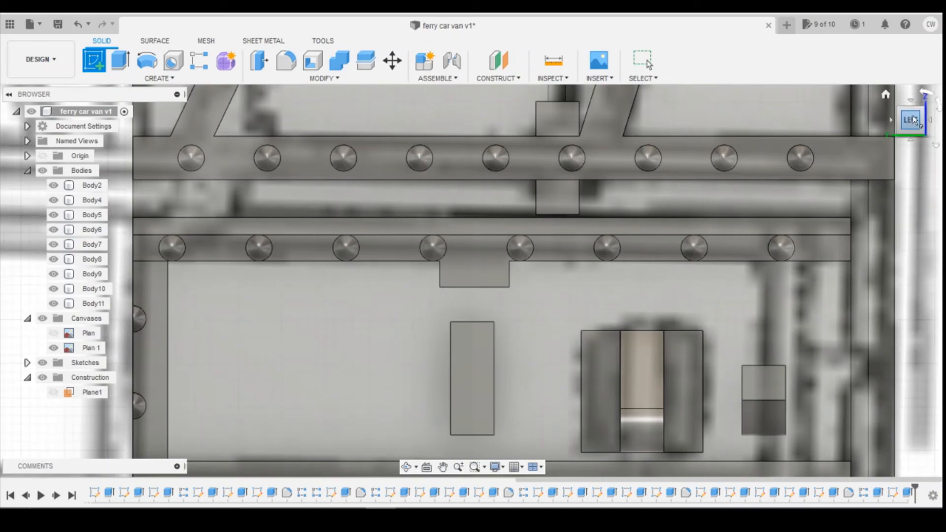
left_click_drag(915, 121, 912, 106)
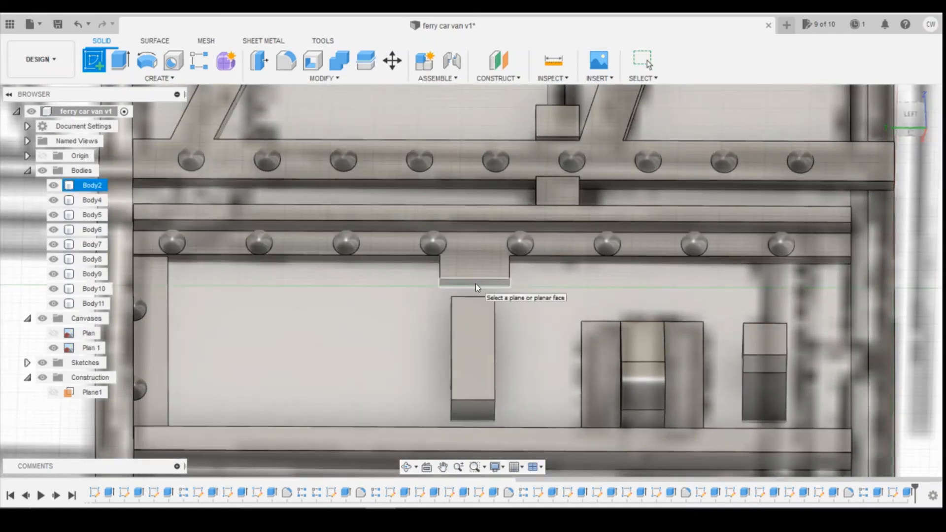
left_click(475, 283)
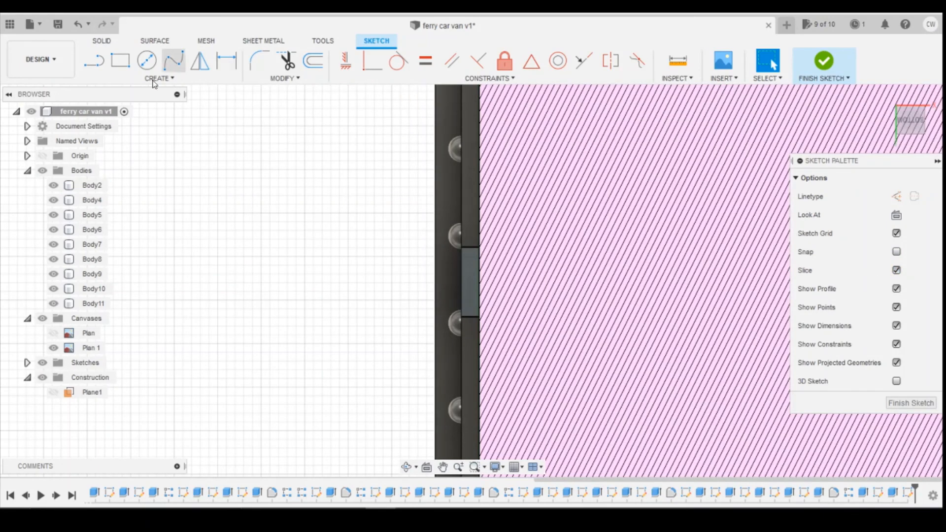
left_click(147, 61)
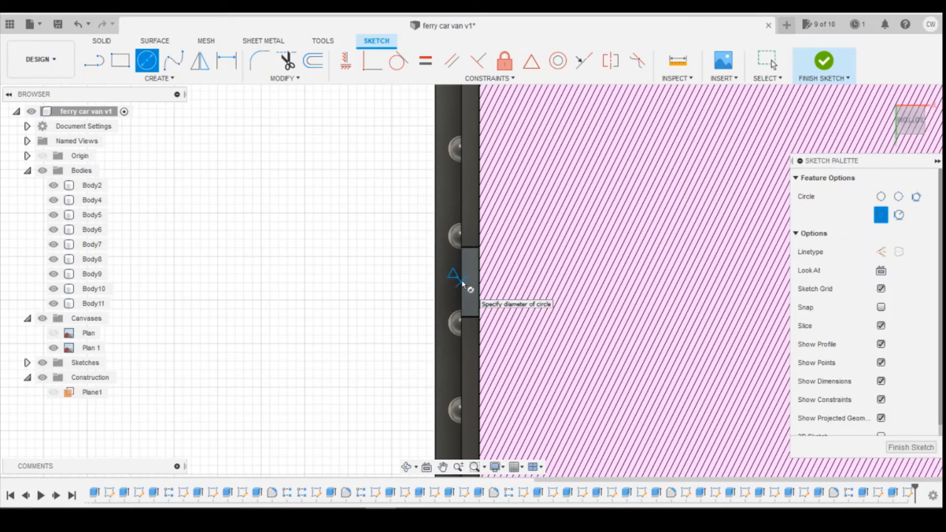
left_click(461, 282)
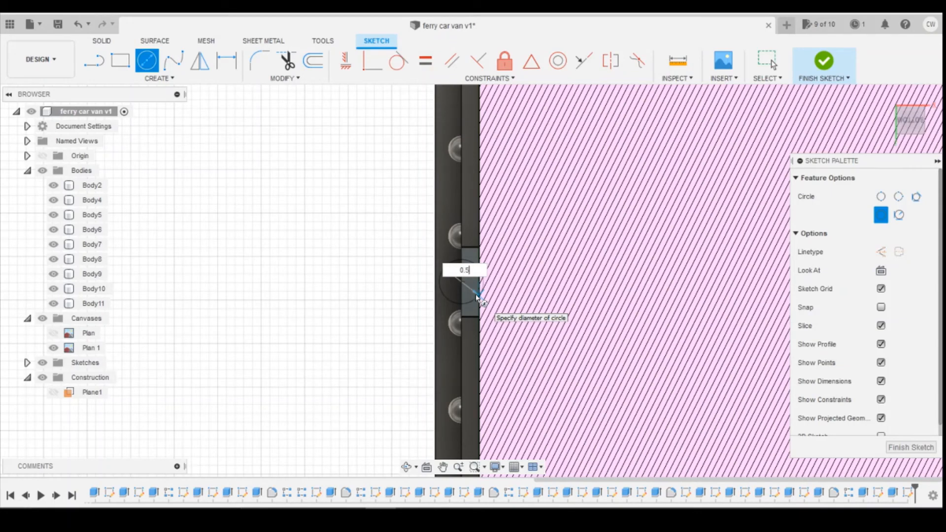
type("0.5")
key("Return")
key("Escape")
scroll(468, 271, "up", 3)
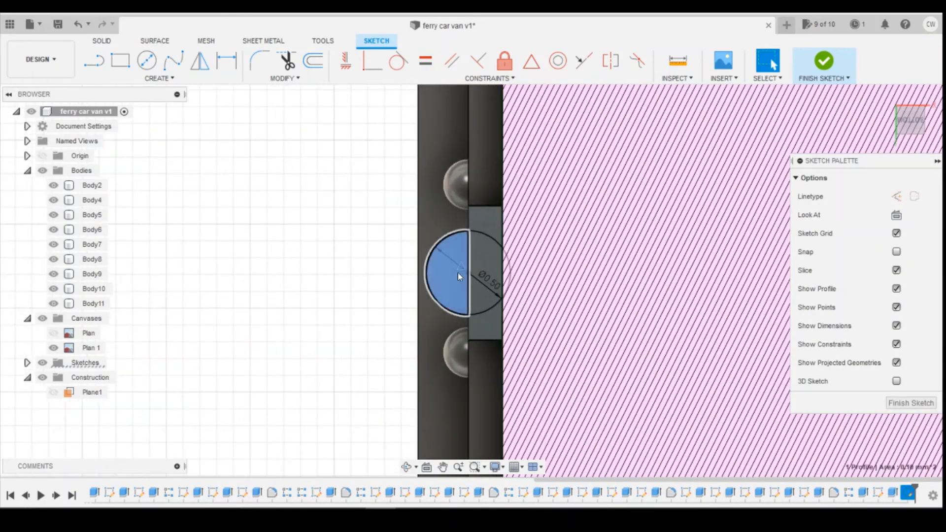
Extrude the outer half of the circle upward by -1.3 mm with the Join operation, forming a half-round post across the strips.
right_click(457, 272)
left_click(448, 321)
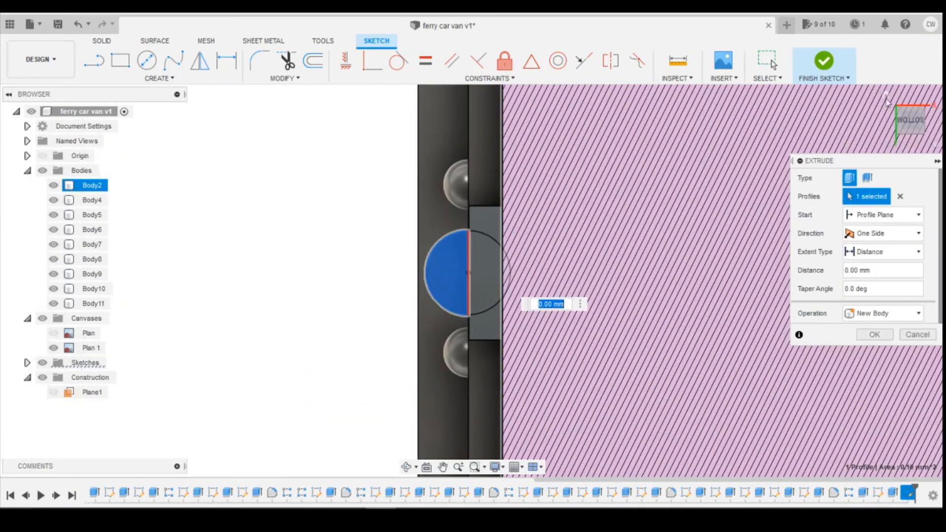
left_click(887, 95)
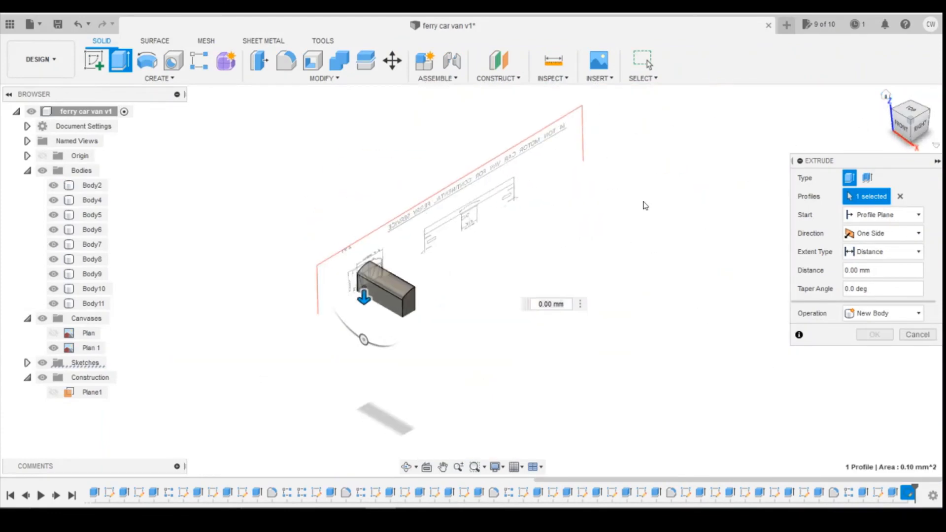
left_click(893, 116)
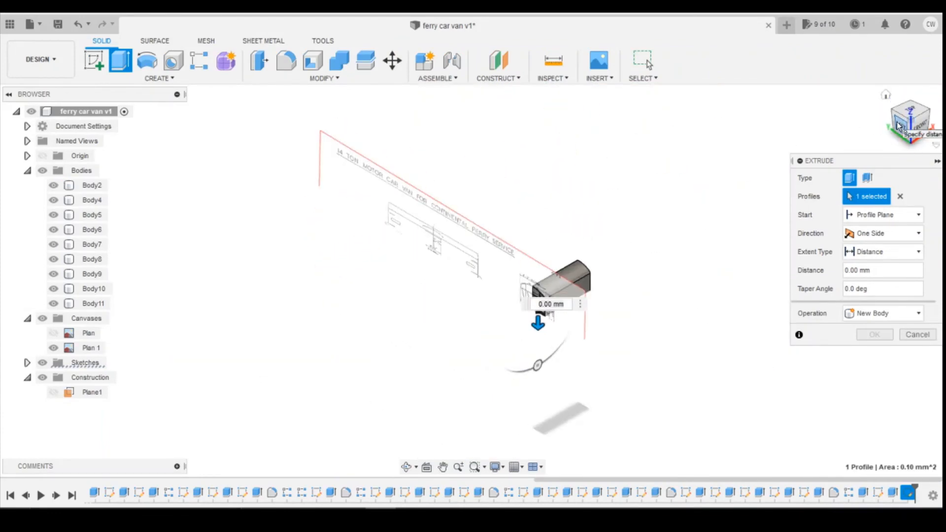
scroll(542, 260, "up", 10)
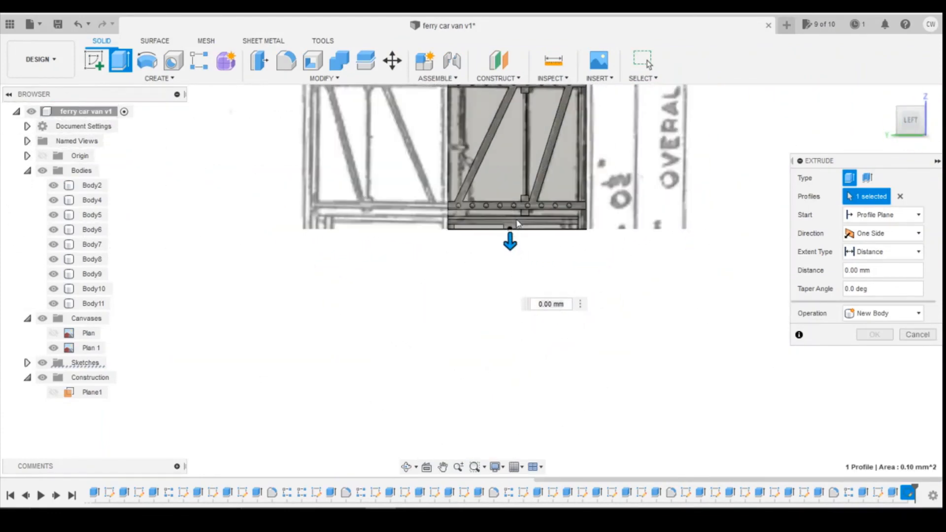
scroll(505, 275, "down", 3)
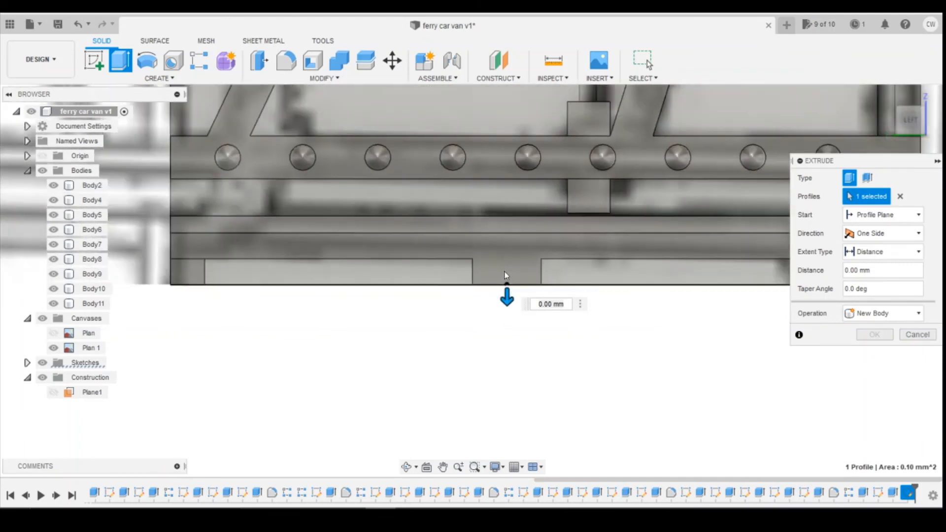
left_click_drag(507, 300, 521, 191)
left_click(857, 315)
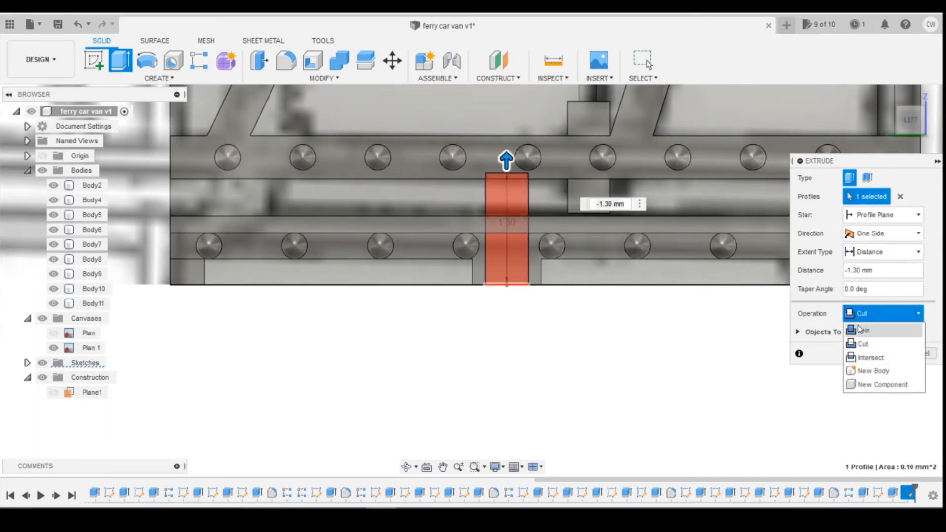
left_click(859, 331)
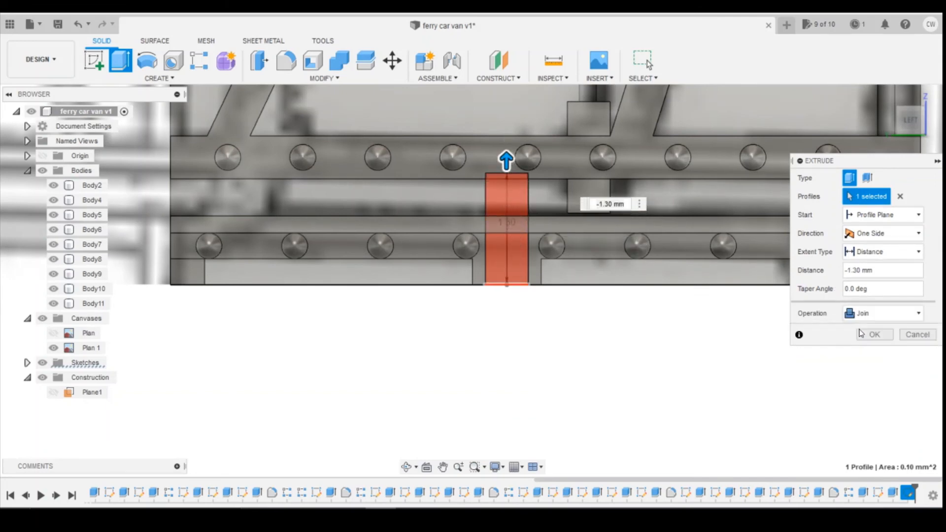
left_click(885, 340)
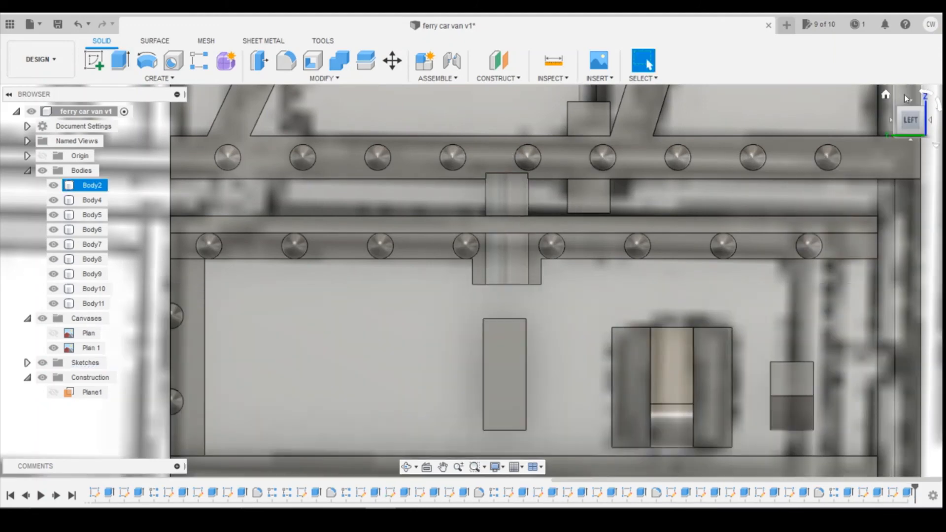
Inspect the half-round post and the riveted strips on the lower end wall from an oblique angle.
mouse_move(907, 122)
left_mouse_down()
mouse_move(916, 122)
mouse_move(793, 124)
mouse_move(804, 127)
left_mouse_up()
scroll(838, 164, "up", 3)
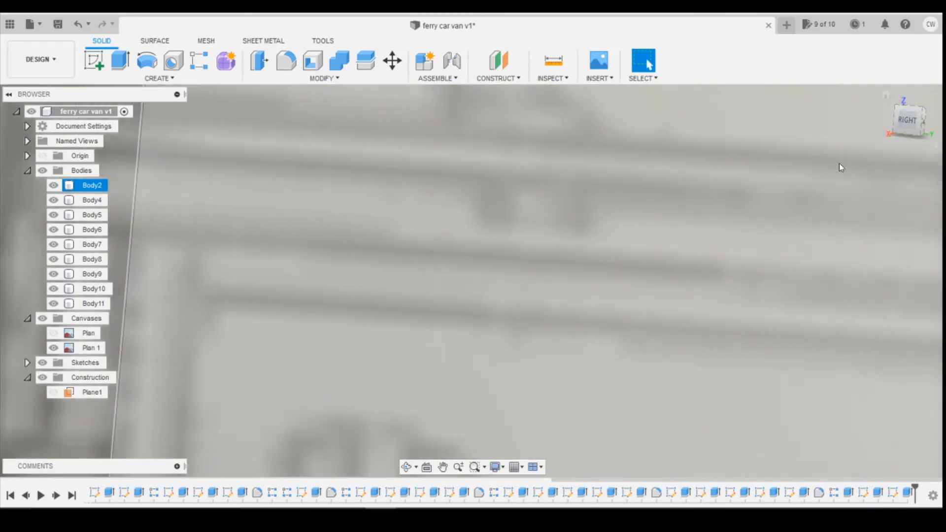
scroll(829, 173, "down", 6)
scroll(819, 184, "down", 2)
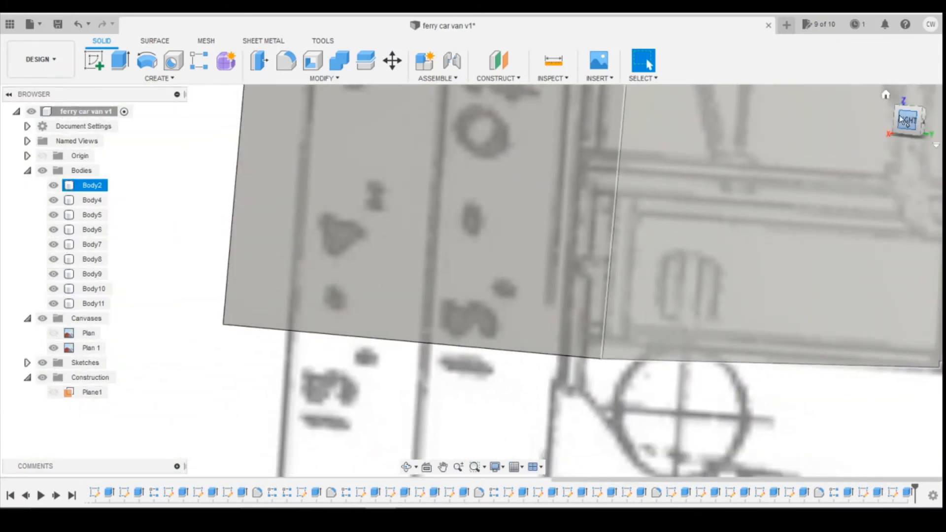
left_click_drag(909, 124, 825, 125)
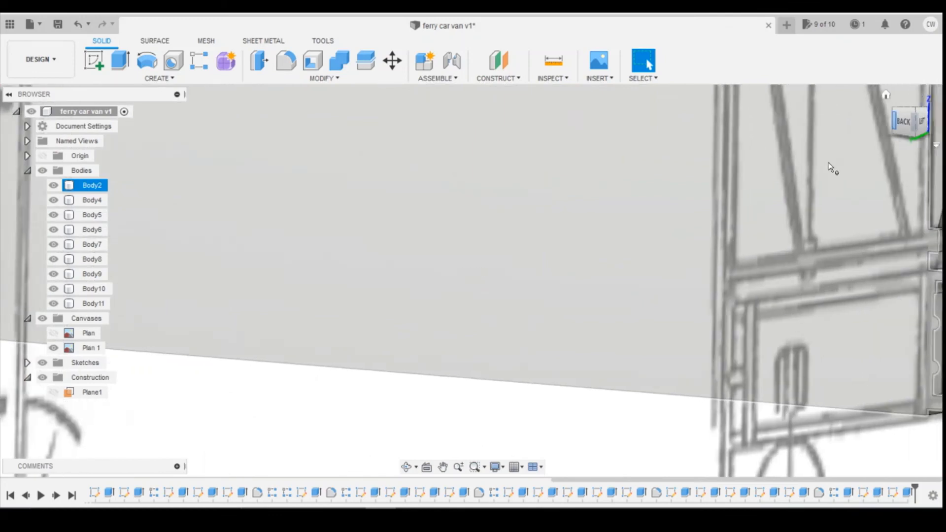
scroll(832, 170, "down", 3)
scroll(917, 217, "up", 3)
scroll(917, 216, "up", 3)
scroll(844, 200, "down", 2)
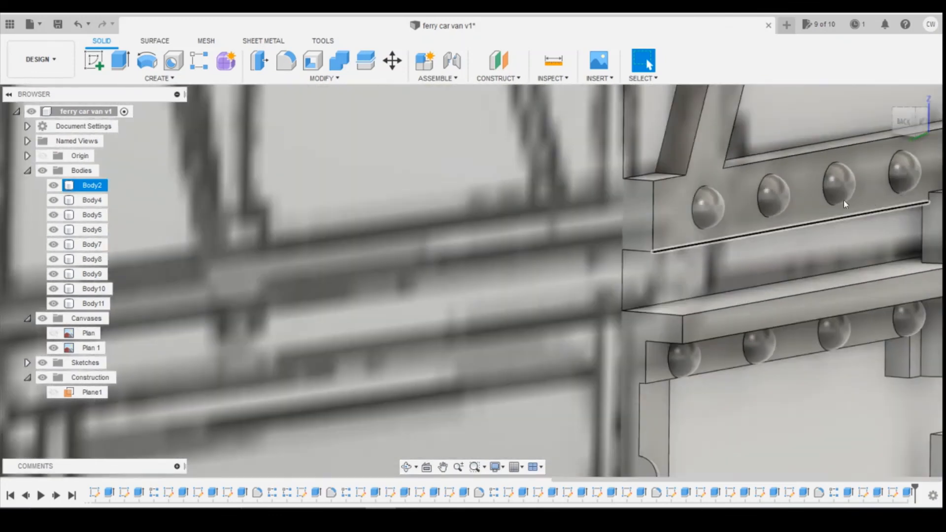
Edit the half-round post's extrusion to include the other half of the circle, keeping the -1.3 mm distance and Join operation.
scroll(843, 200, "up", 2)
left_click_drag(909, 123, 906, 104)
scroll(728, 291, "down", 2)
left_click(884, 457)
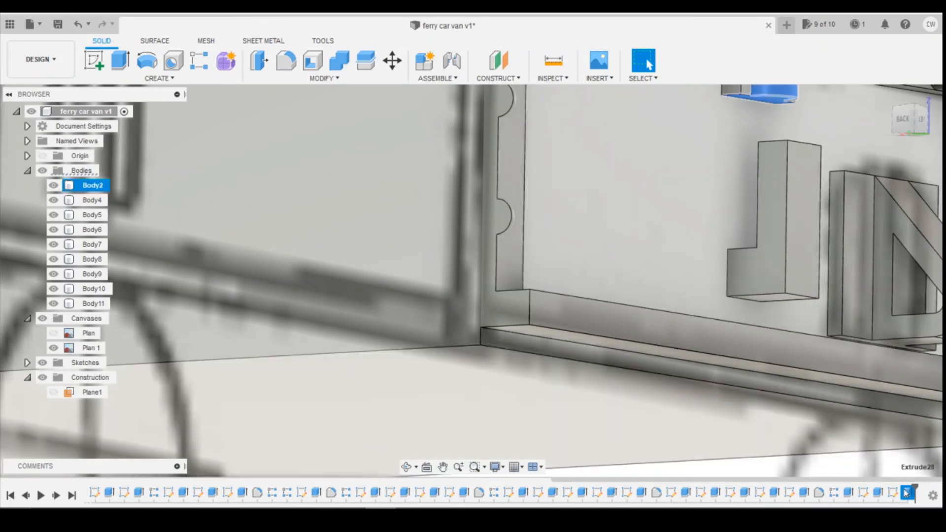
right_click(896, 493)
left_click(894, 494)
left_click(907, 492)
right_click(907, 492)
left_click(889, 367)
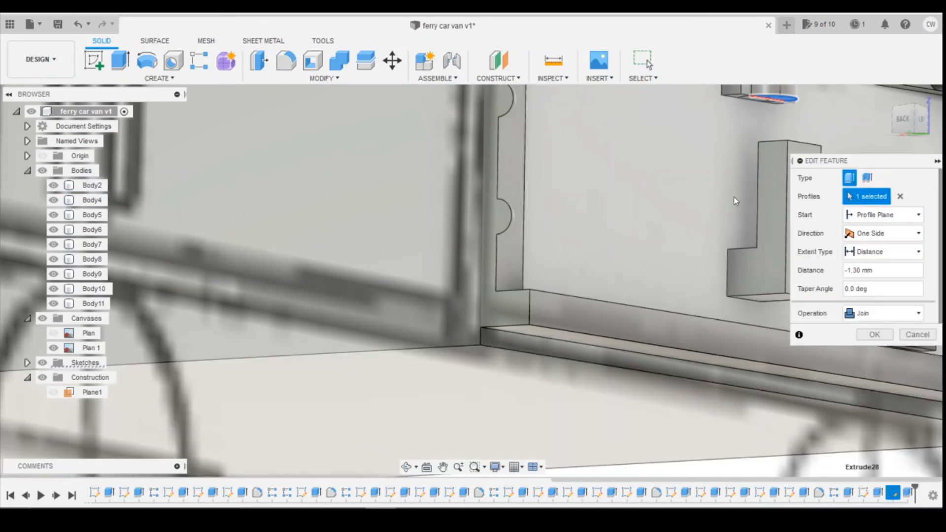
scroll(745, 112, "up", 5)
scroll(764, 149, "down", 3)
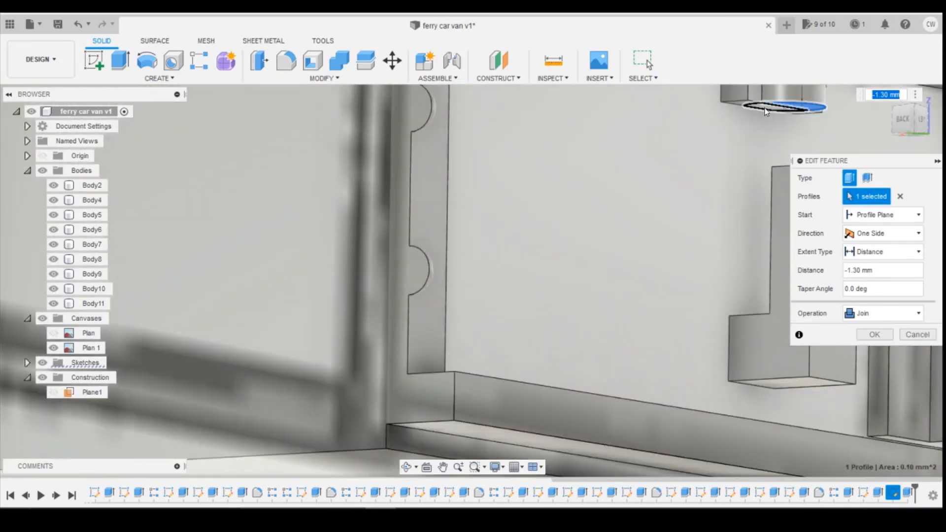
left_click(764, 110)
scroll(763, 128, "down", 4)
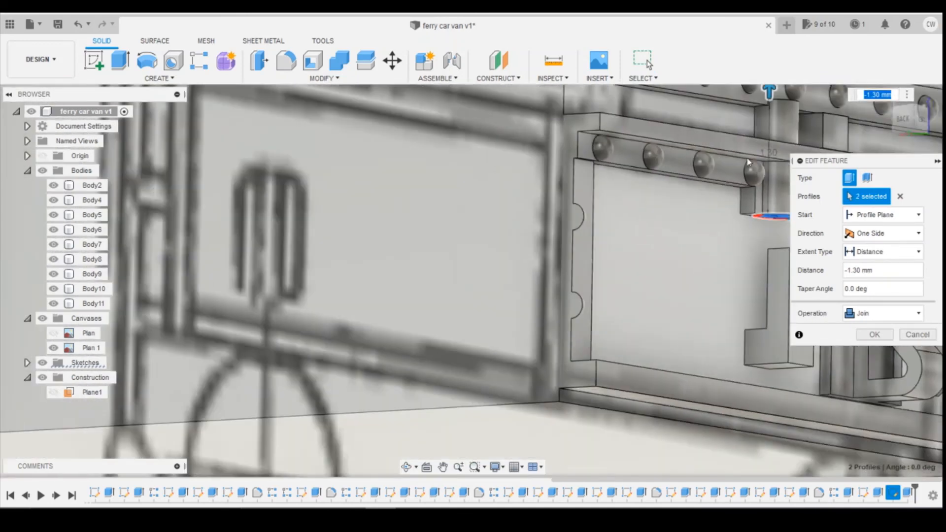
scroll(756, 136, "up", 5)
scroll(757, 123, "down", 2)
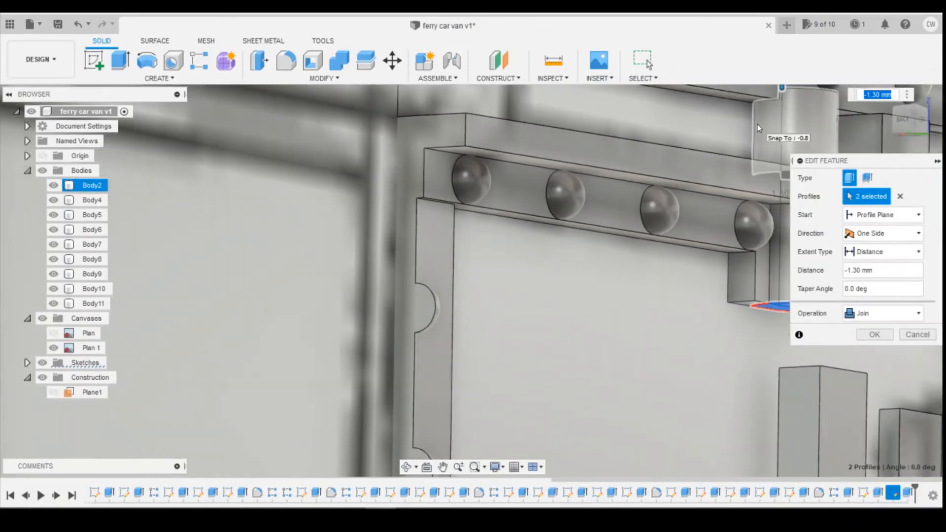
left_click(875, 335)
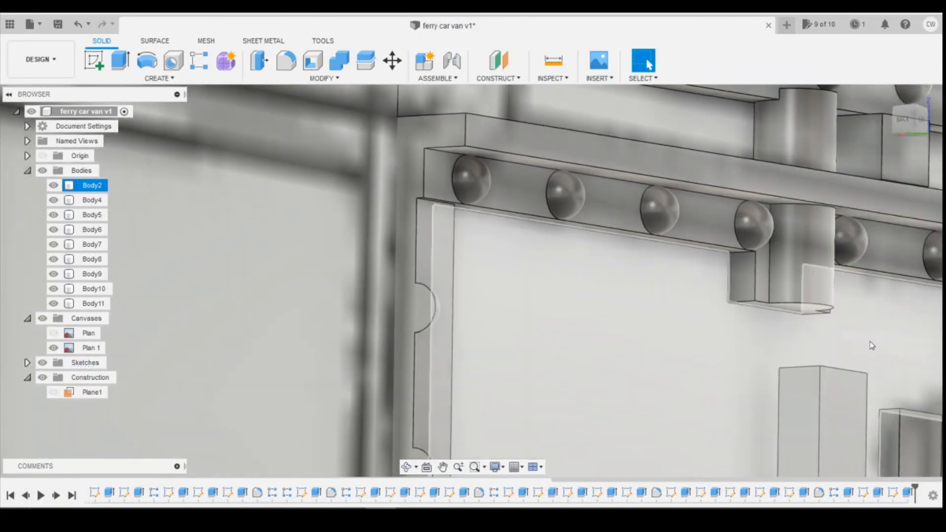
Set the diameter of the post's circle to 0.4 mm in its sketch and finish the sketch.
scroll(861, 331, "down", 6)
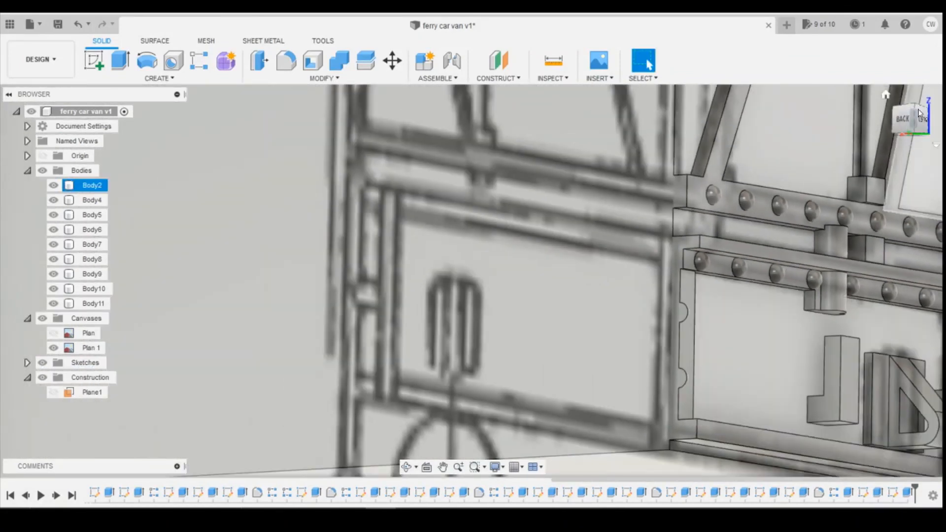
left_click_drag(901, 120, 879, 119)
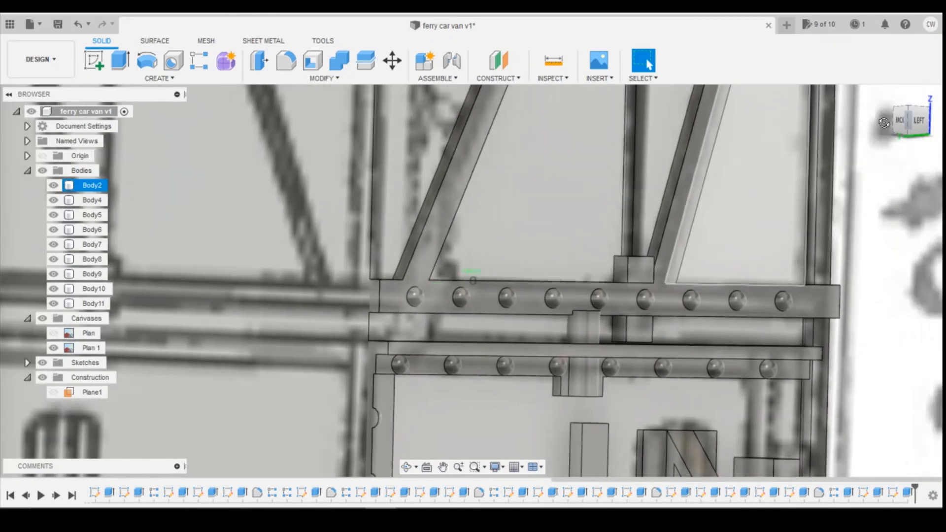
left_click(919, 122)
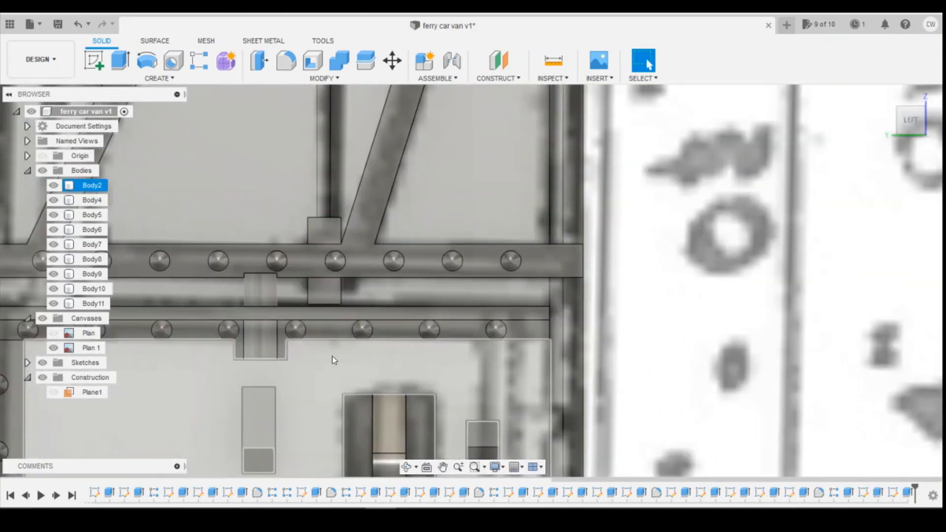
scroll(325, 316, "up", 5)
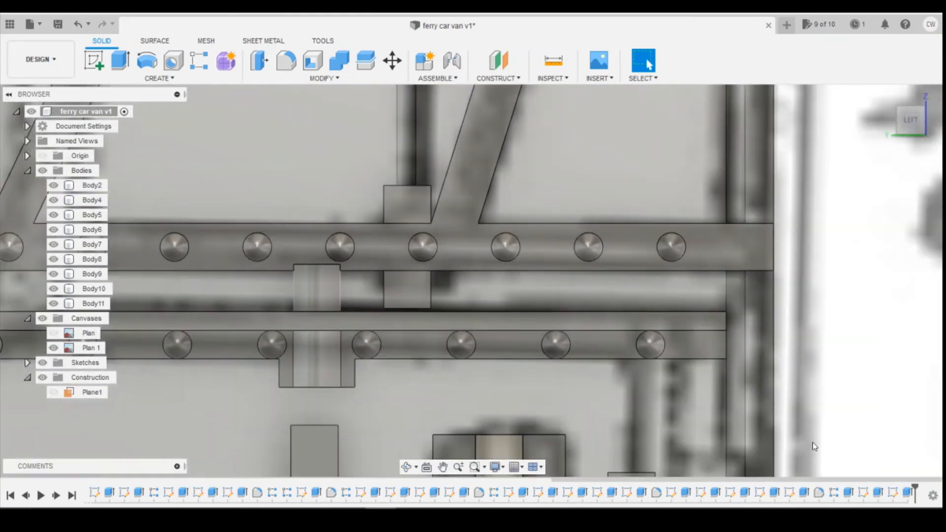
right_click(892, 492)
left_click(867, 380)
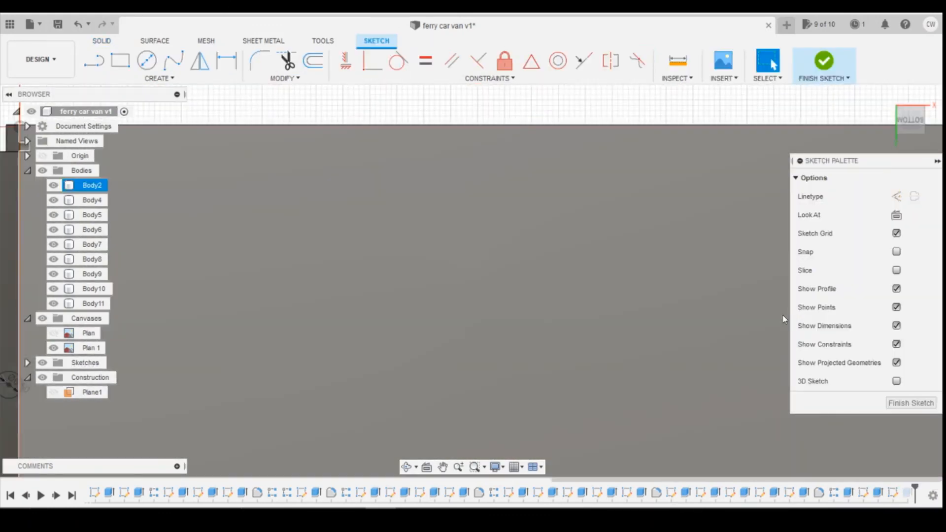
scroll(503, 313, "up", 5)
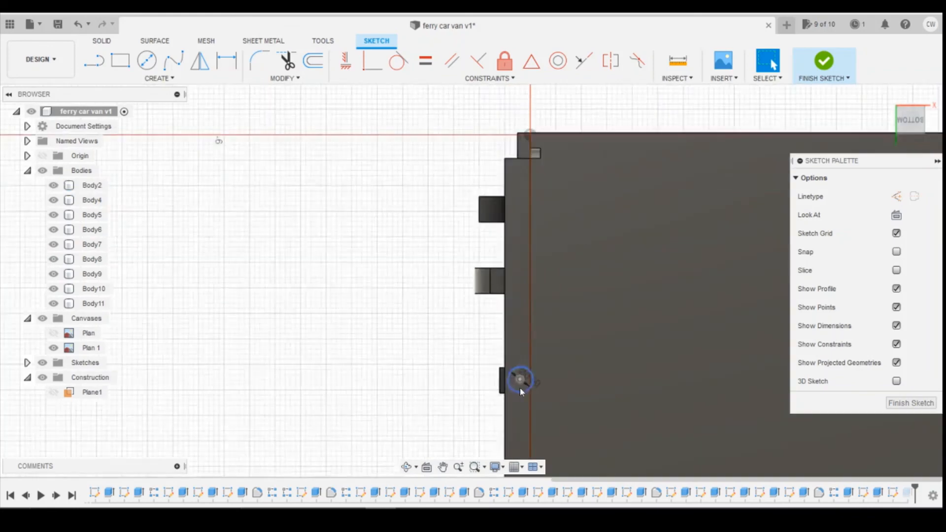
double_click(531, 374)
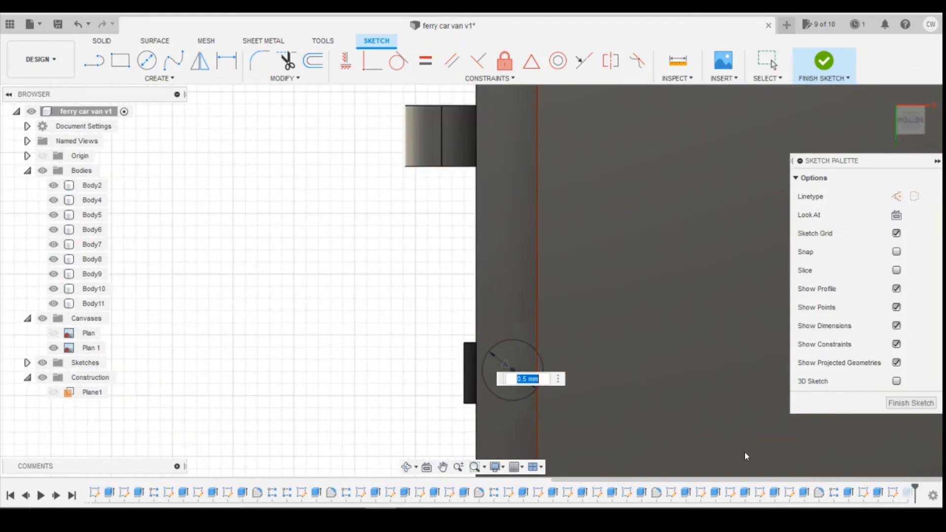
type("0.4")
key("Return")
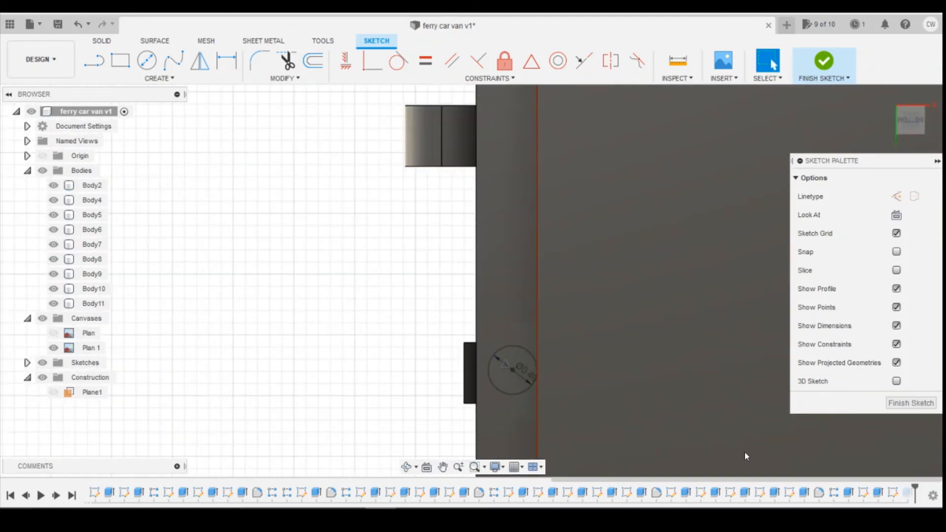
left_click(909, 403)
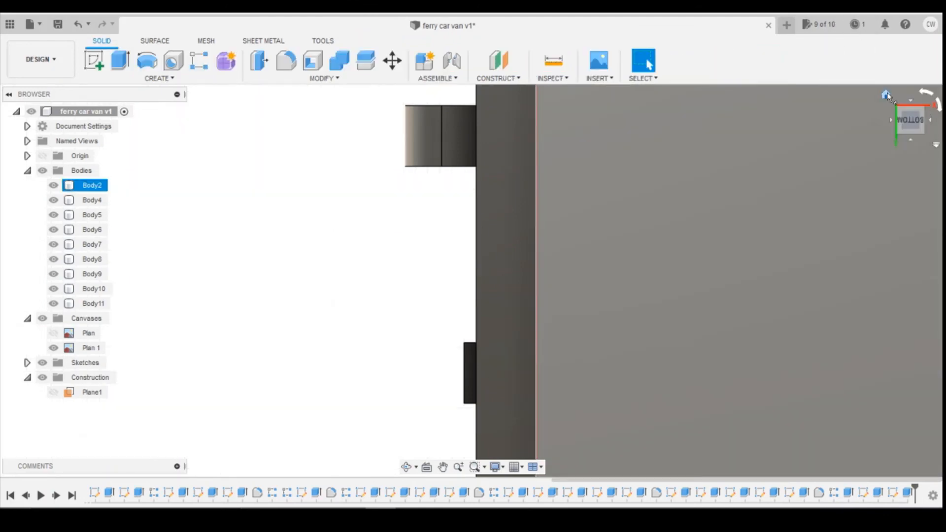
Examine the modelled end wall against the plan drawing, both straight on and from slightly oblique angles.
left_click(886, 93)
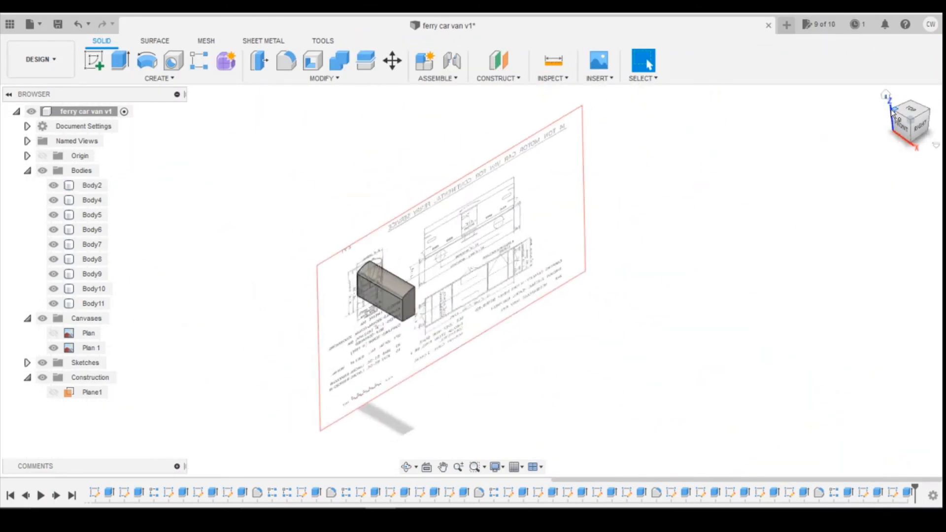
left_click(893, 113)
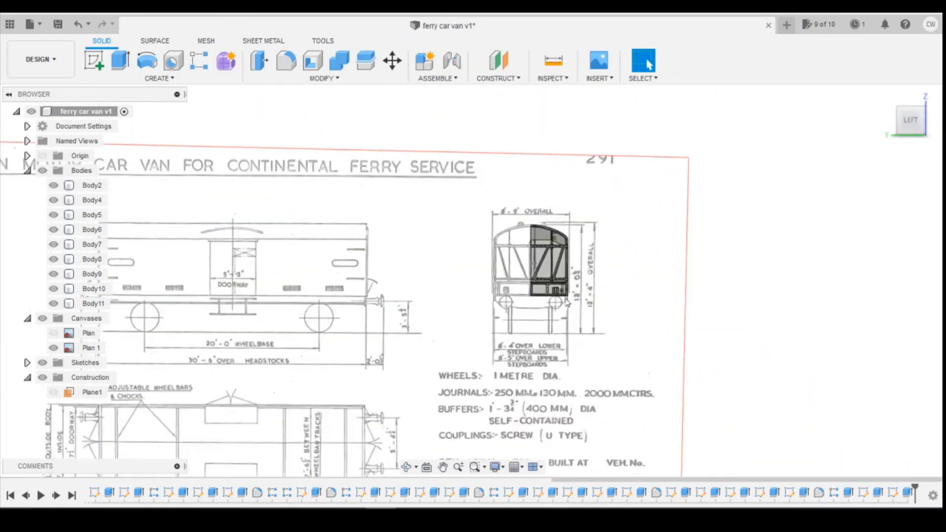
scroll(549, 287, "up", 8)
scroll(542, 242, "down", 4)
scroll(551, 163, "up", 4)
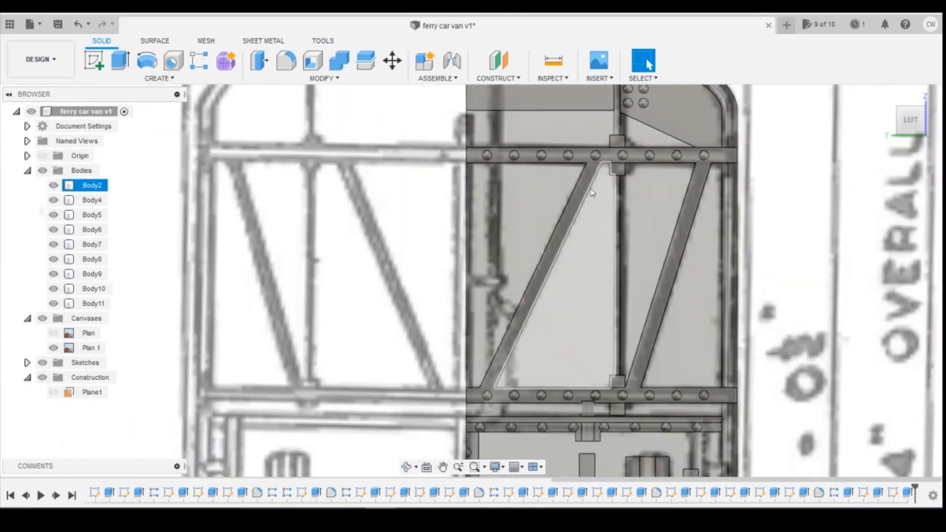
scroll(591, 193, "down", 5)
scroll(590, 187, "up", 1)
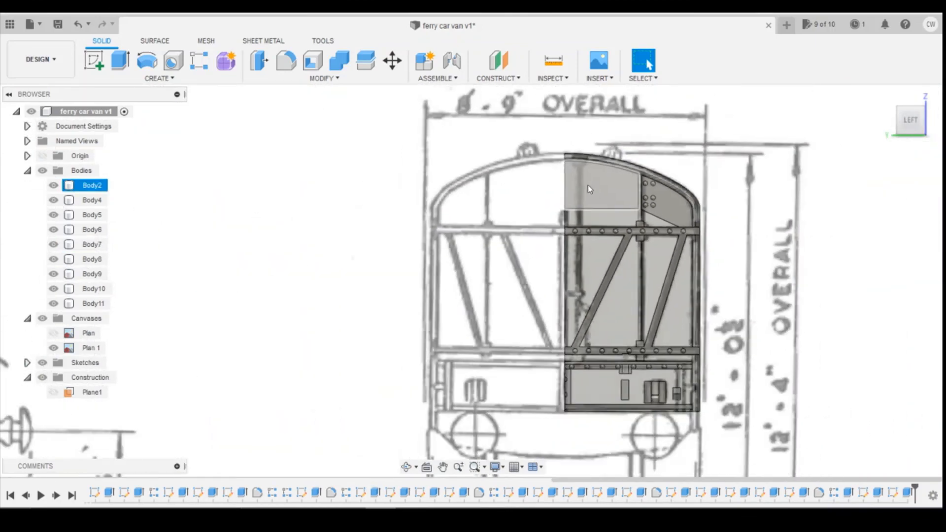
scroll(587, 185, "down", 1)
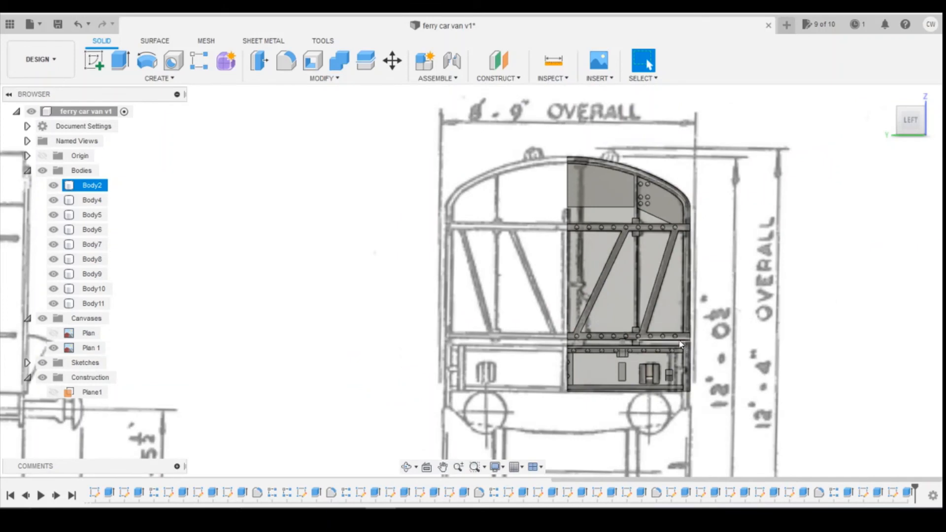
scroll(631, 207, "up", 1)
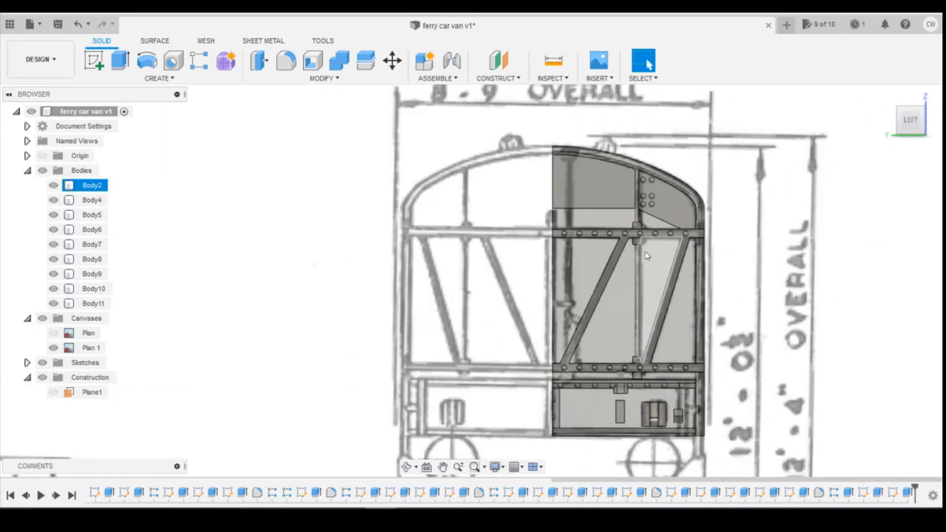
scroll(637, 269, "down", 1)
left_click_drag(917, 123, 887, 119)
scroll(590, 343, "up", 4)
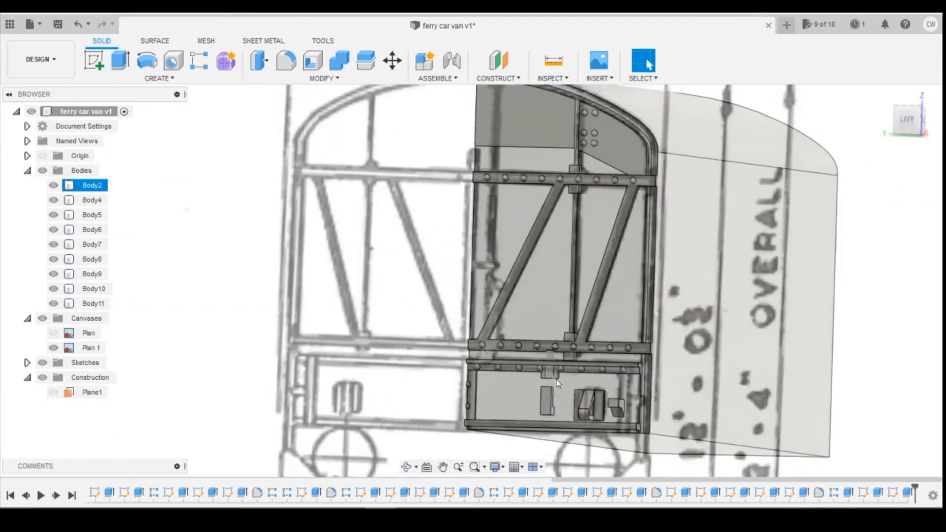
scroll(569, 369, "down", 2)
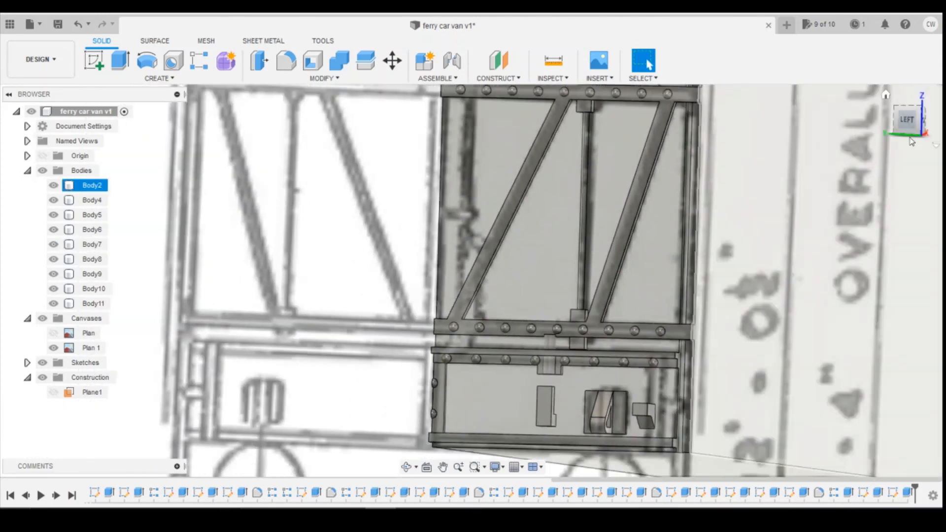
left_click_drag(906, 123, 904, 128)
scroll(659, 216, "down", 3)
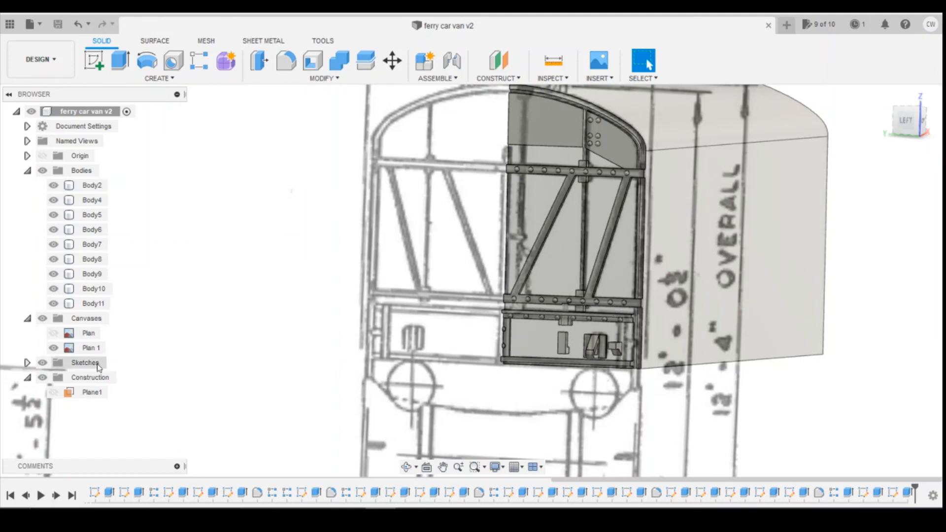
Hide the Plan 1 canvas and show the van body from the corner between its left and front sides.
left_click(54, 348)
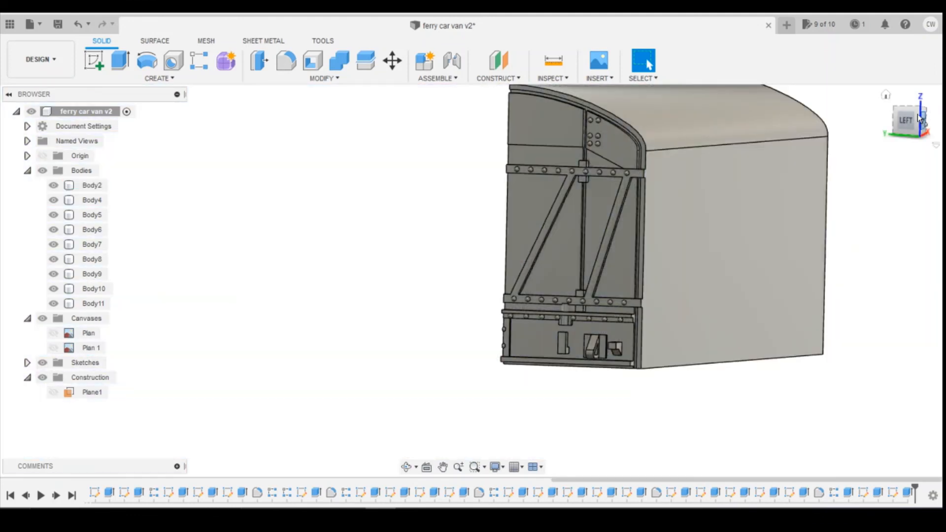
left_click(909, 124)
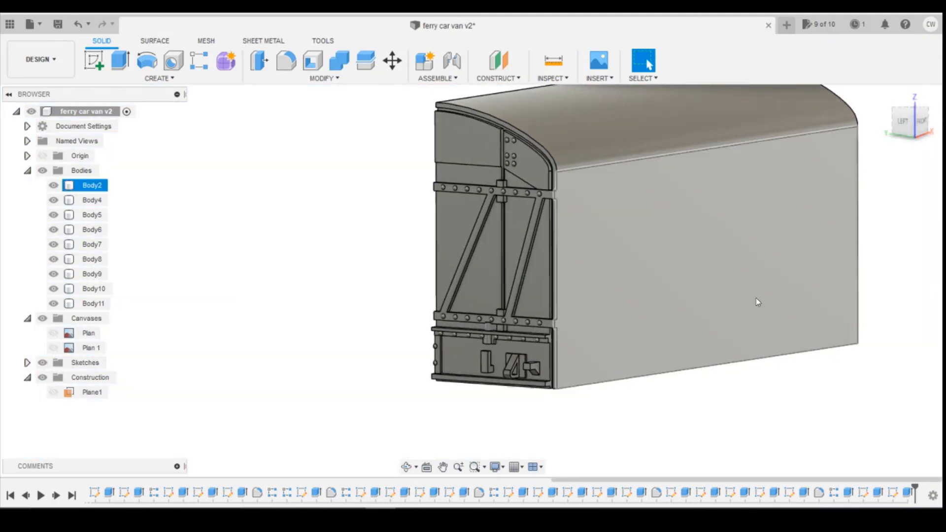